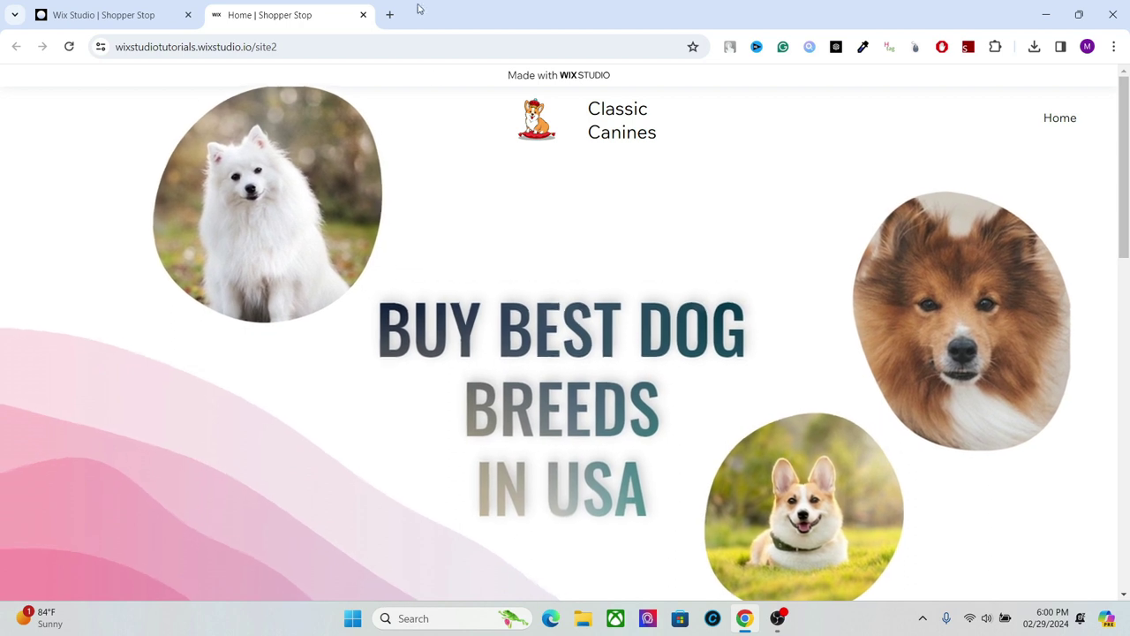
Open the MagicPattern Blob Generator in a new browser tab and increase the blob's Edges setting.
click(389, 15)
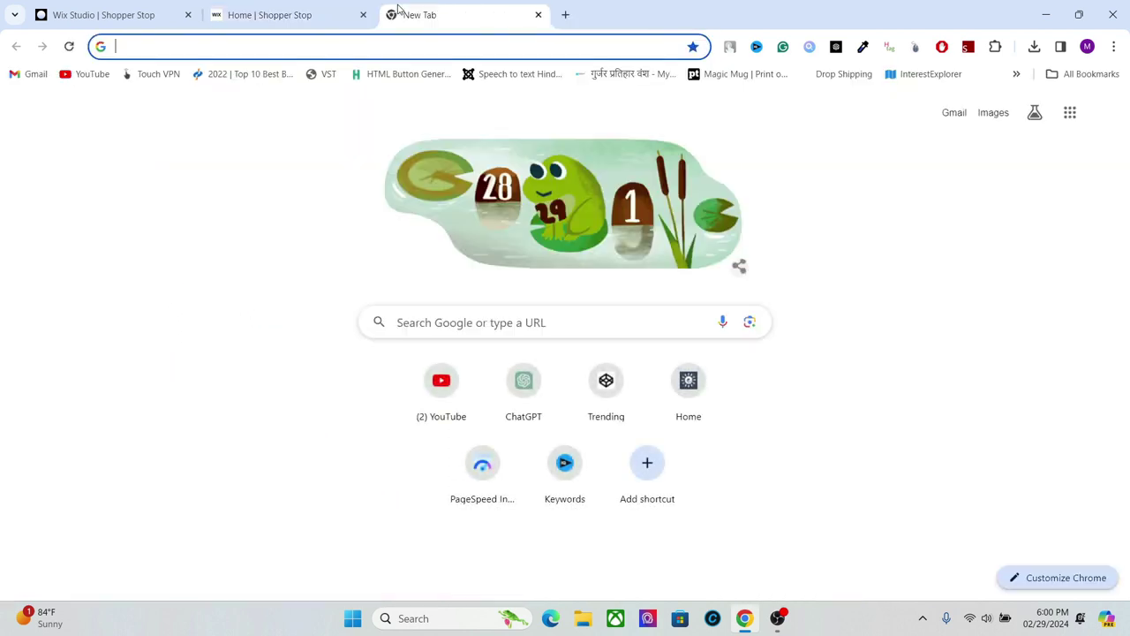
text(blob)
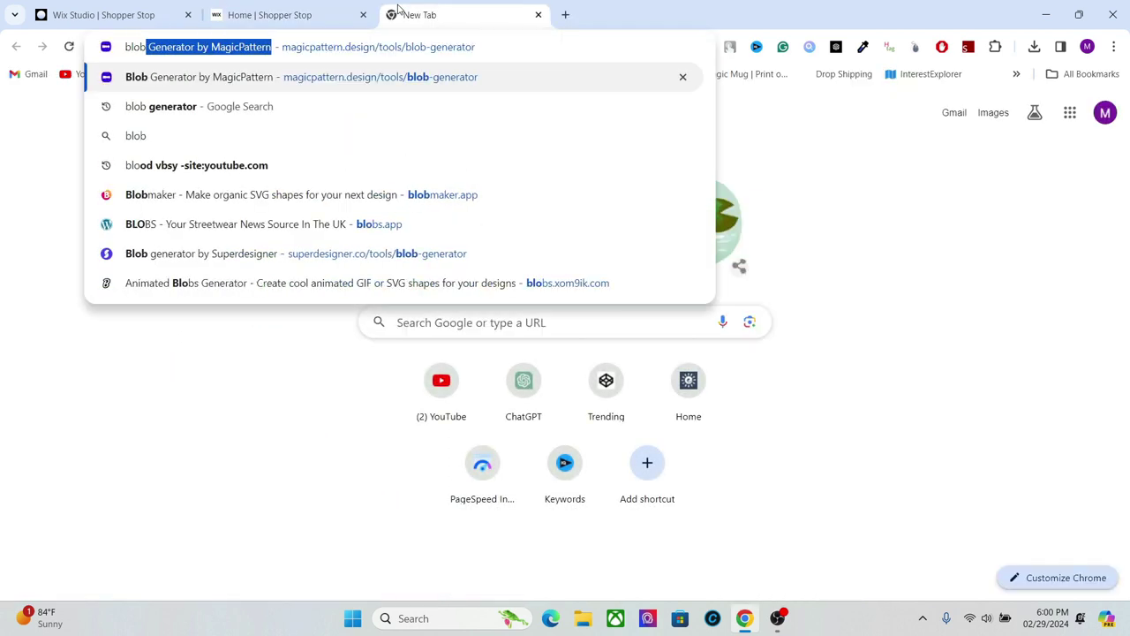
click(314, 77)
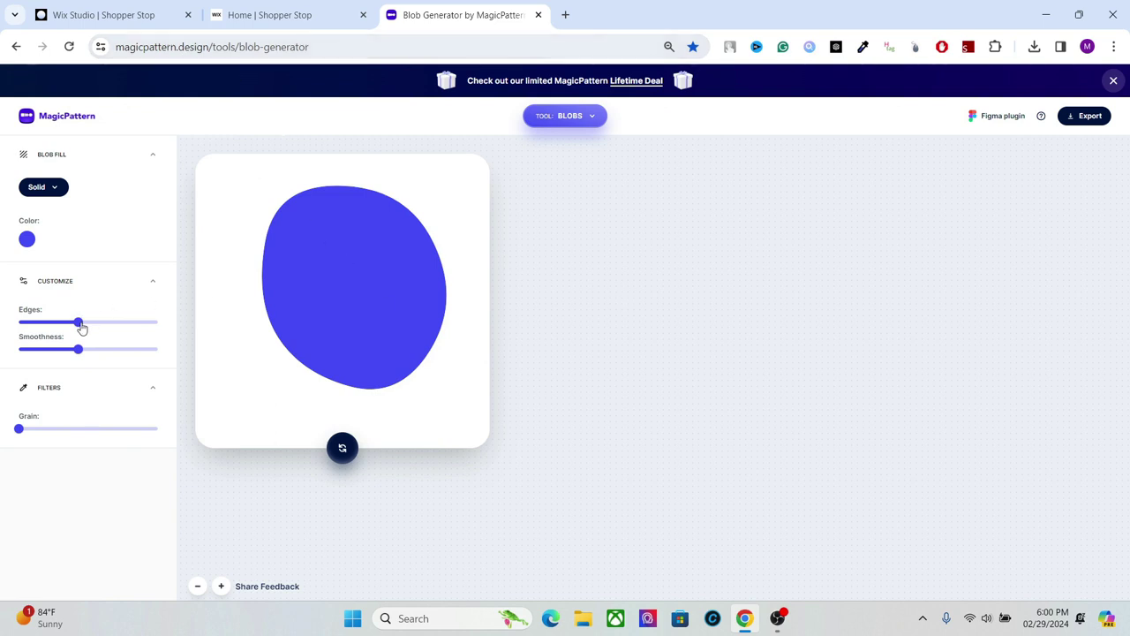
drag(80, 326, 75, 365)
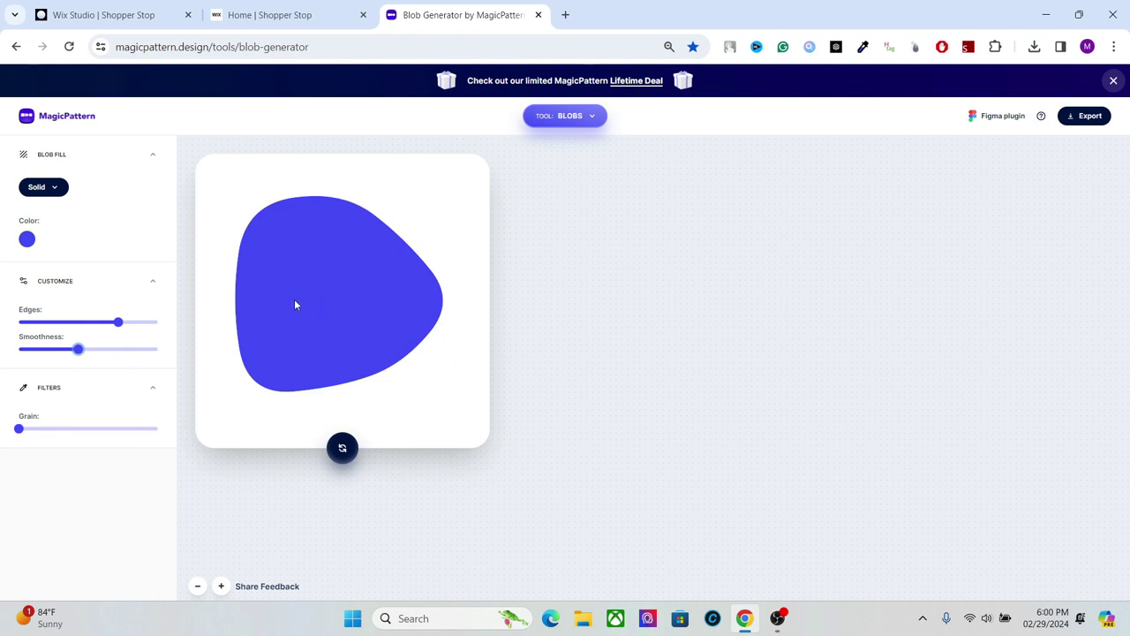
Recolour the solid blob mint green and change its fill type to Outline.
click(50, 196)
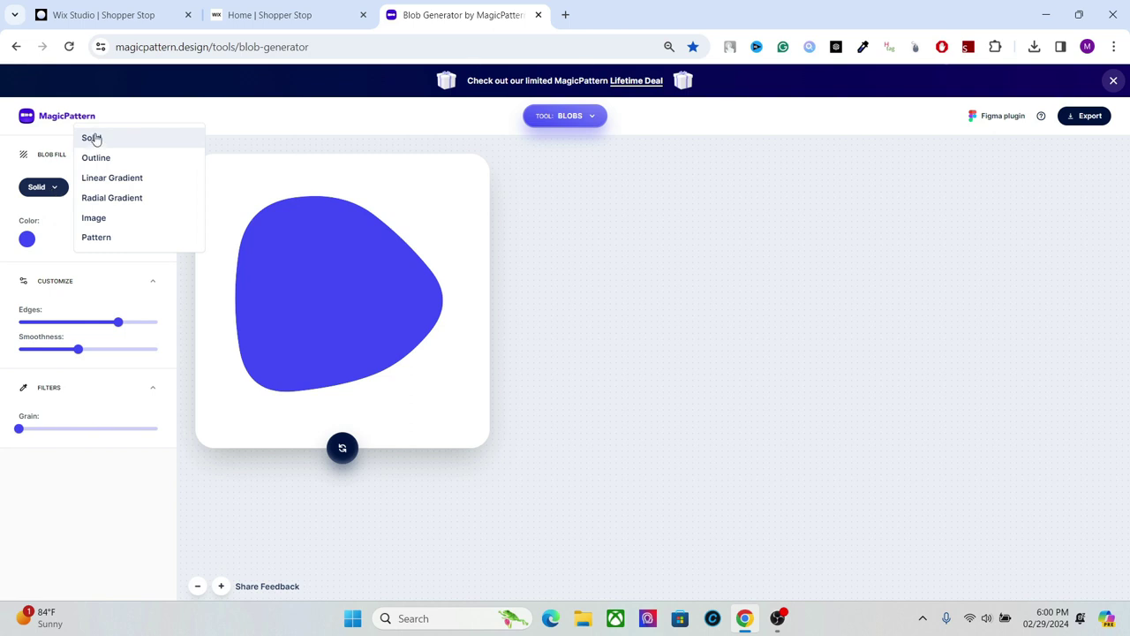
click(27, 240)
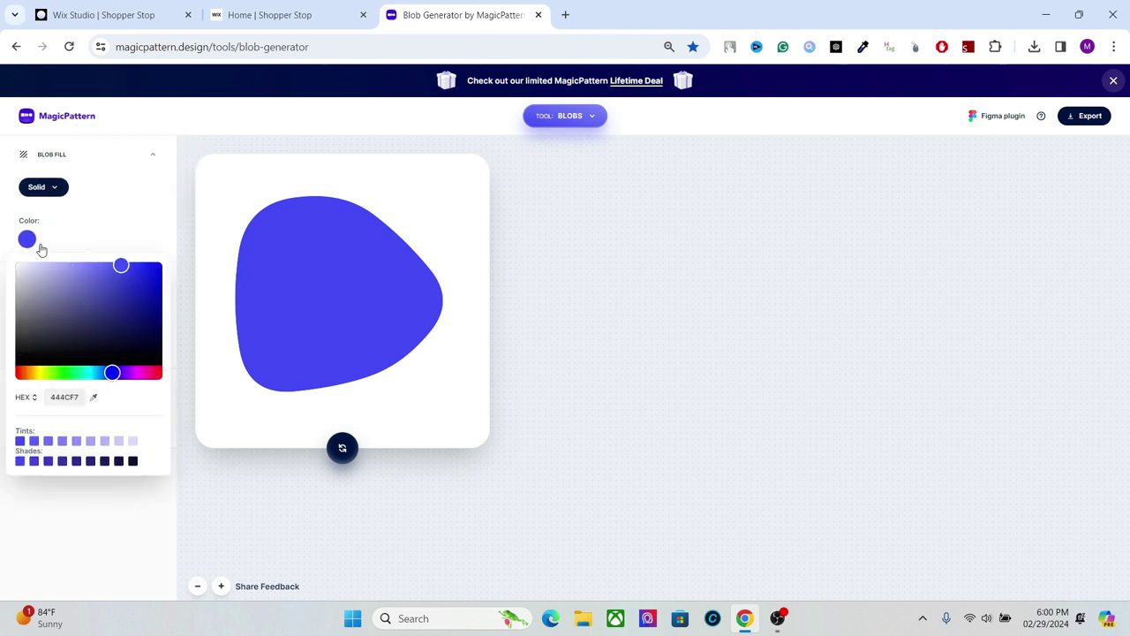
click(84, 377)
click(130, 206)
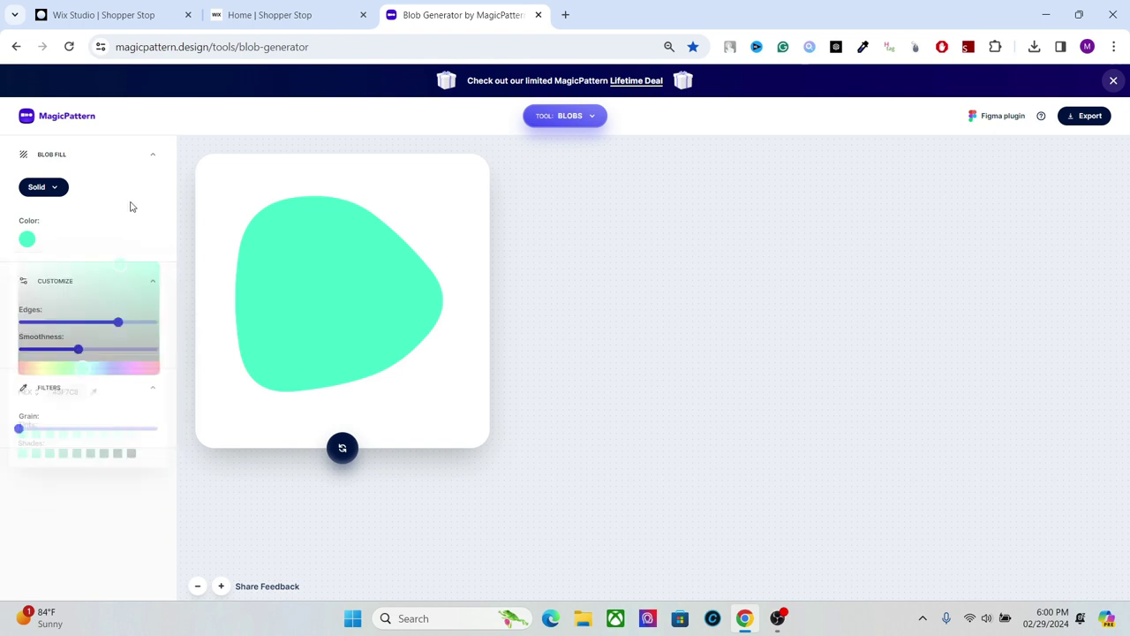
click(56, 186)
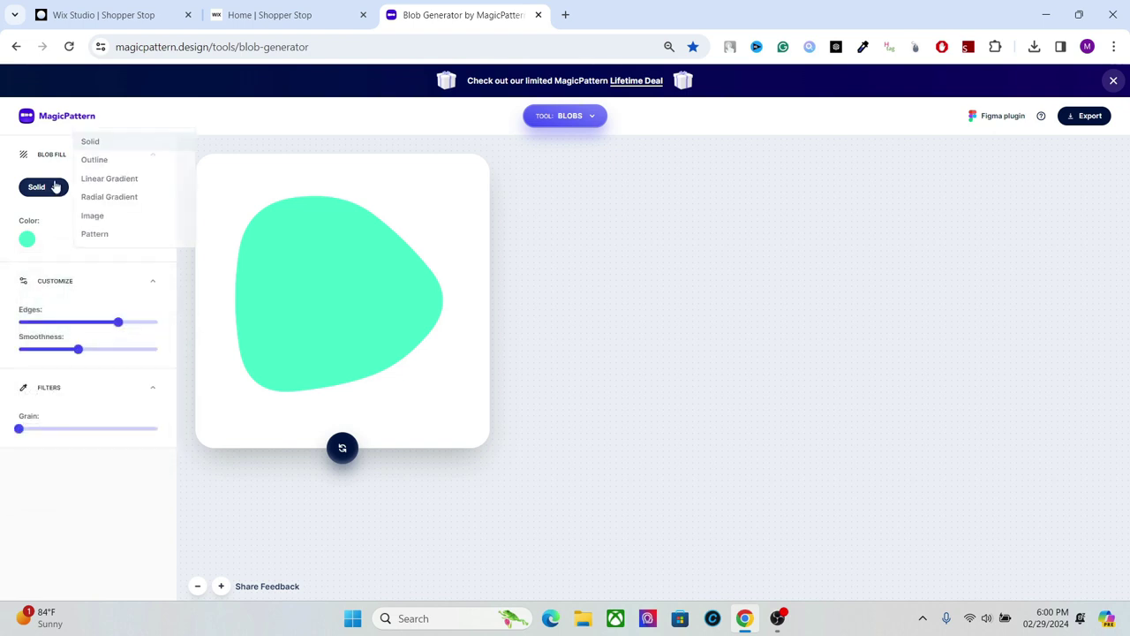
click(108, 158)
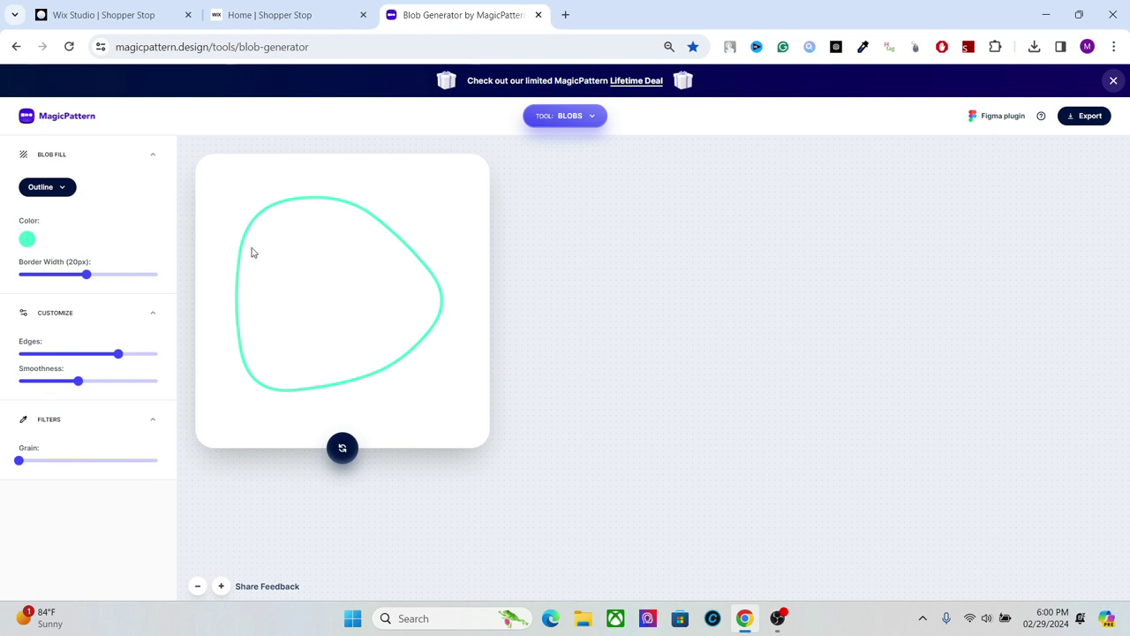
Change the blob fill to Linear Gradient and apply the turquoise-to-magenta preset.
click(58, 187)
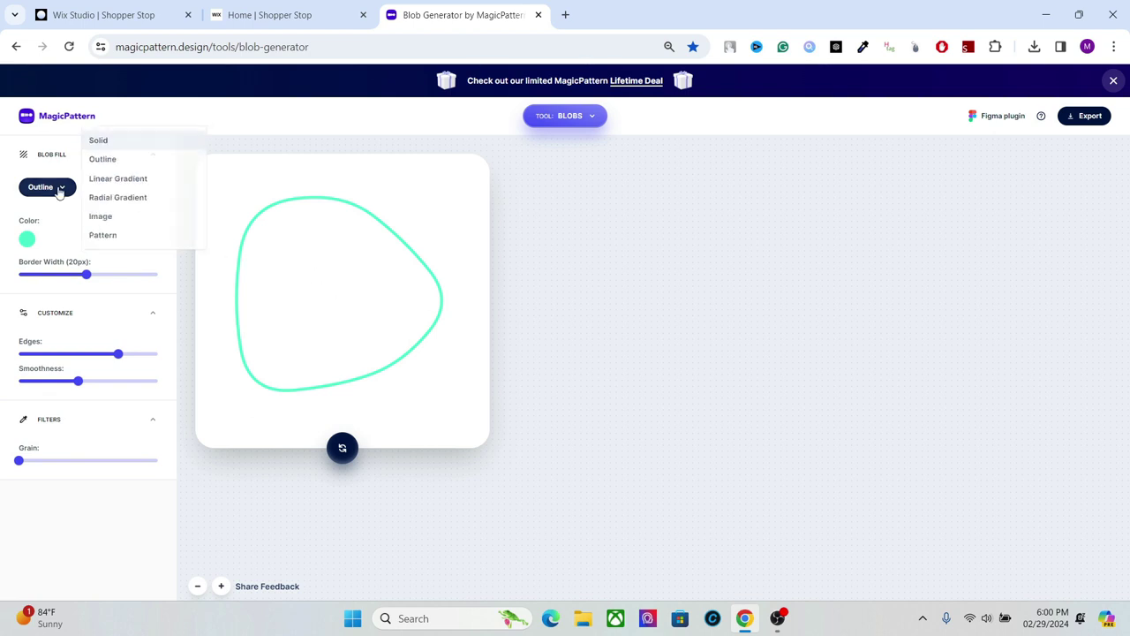
click(117, 178)
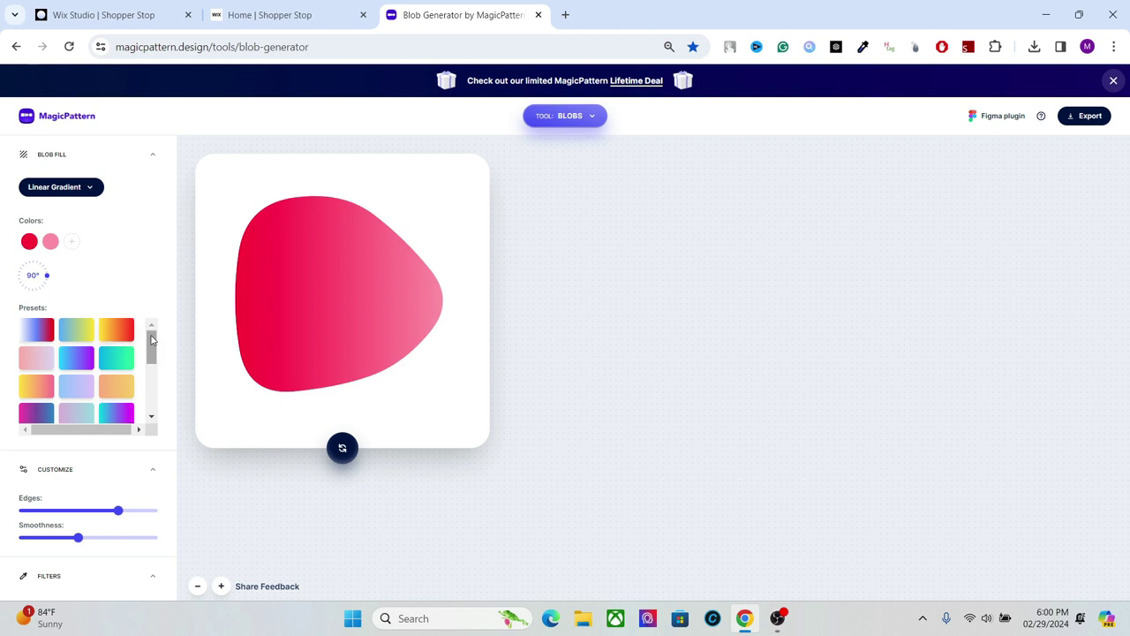
mouse_move(151, 340)
mouse_down()
mouse_move(148, 390)
mouse_move(146, 357)
mouse_up()
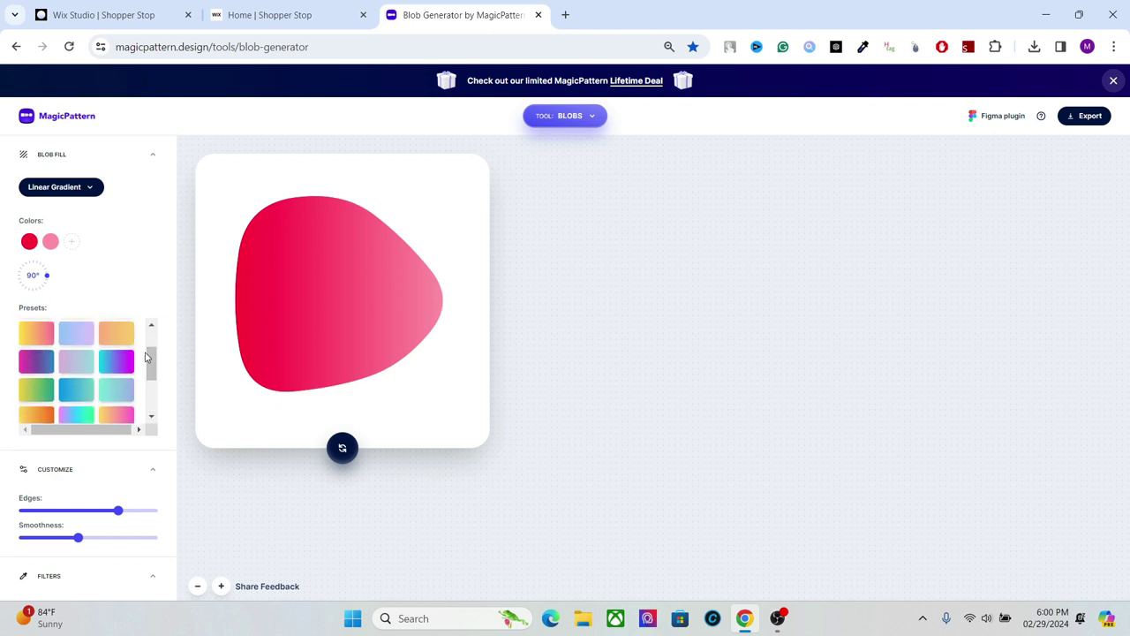
click(121, 360)
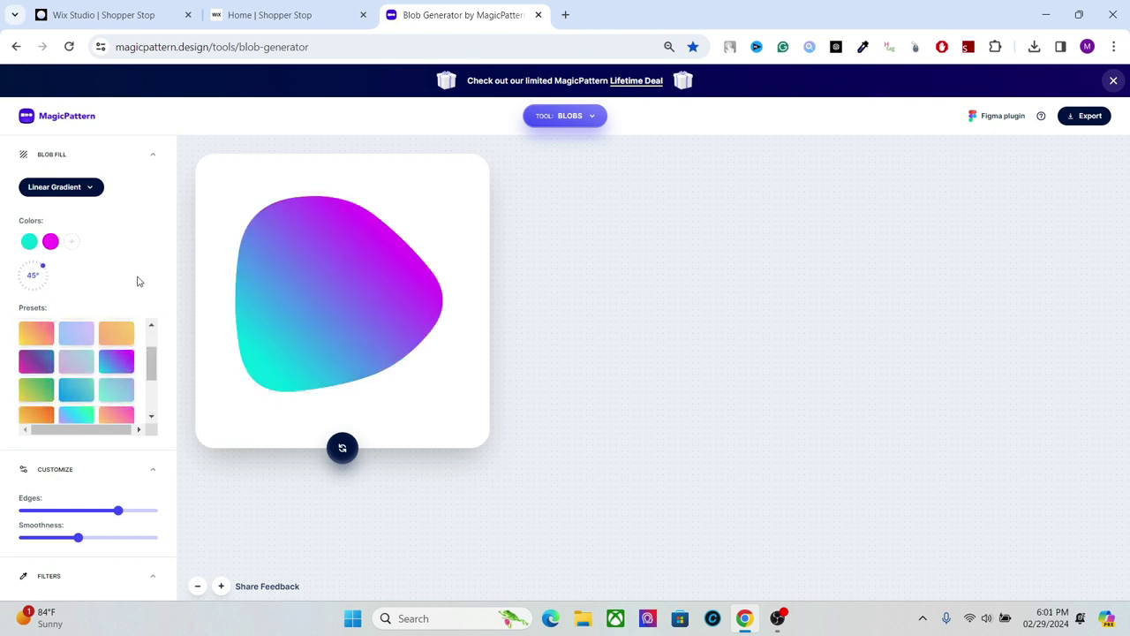
Rotate the linear gradient to 210° and add a third gradient colour in cyan.
drag(43, 270, 27, 290)
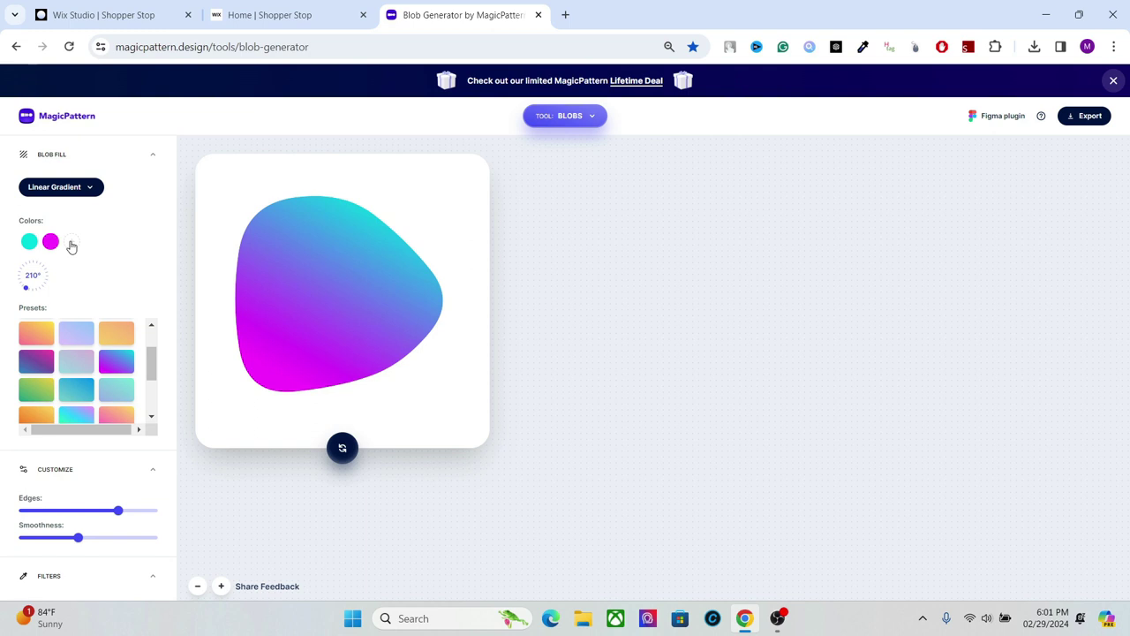
click(72, 244)
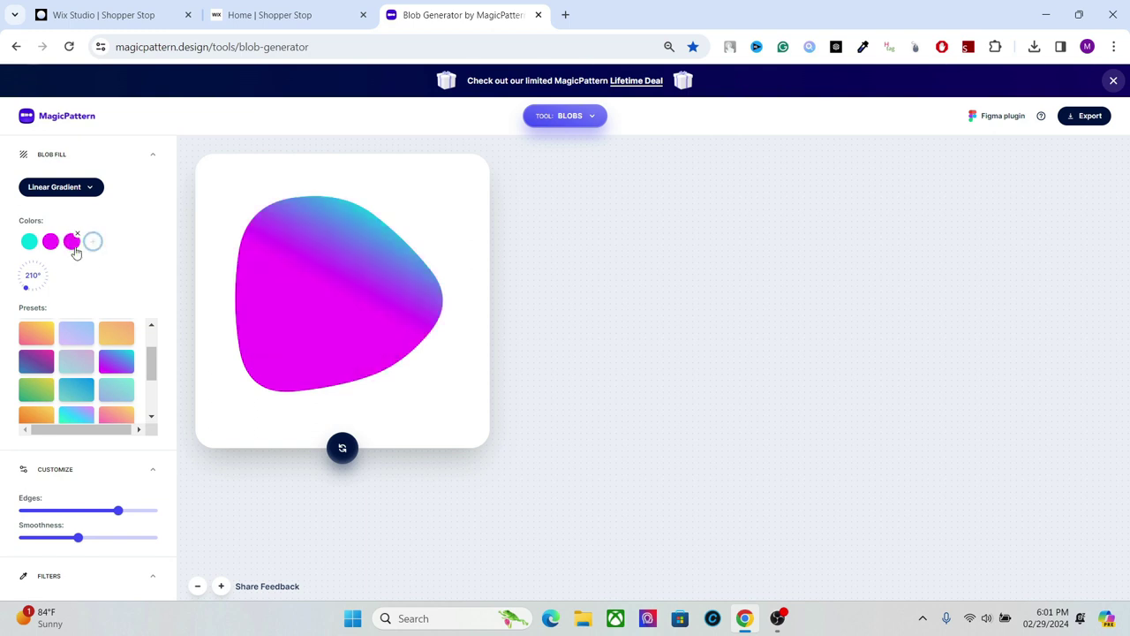
click(72, 242)
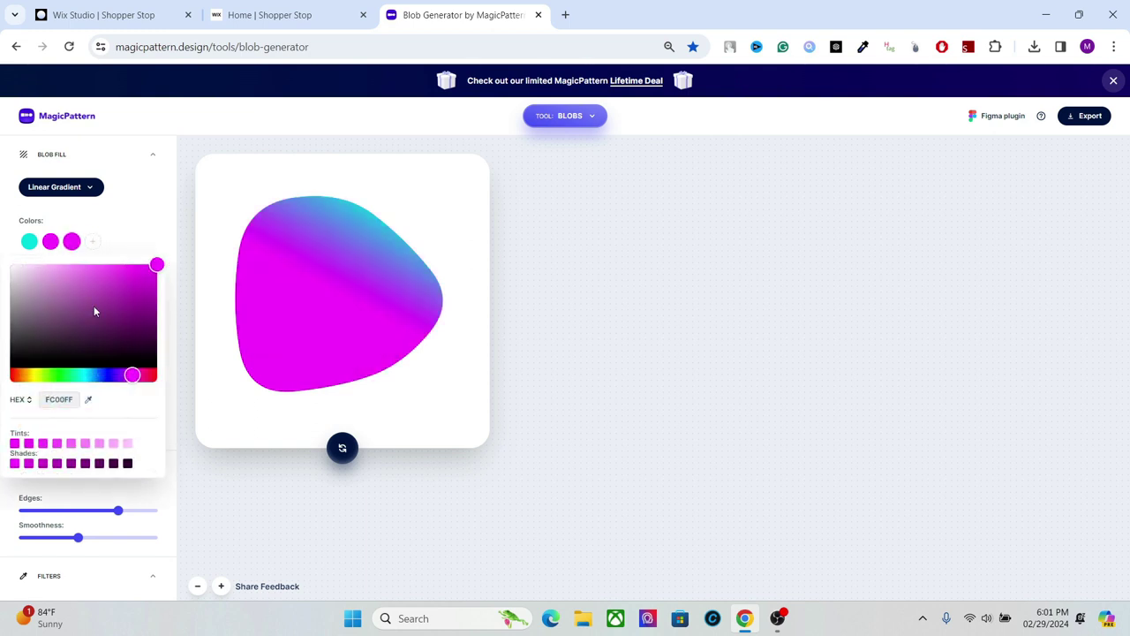
click(87, 376)
click(148, 231)
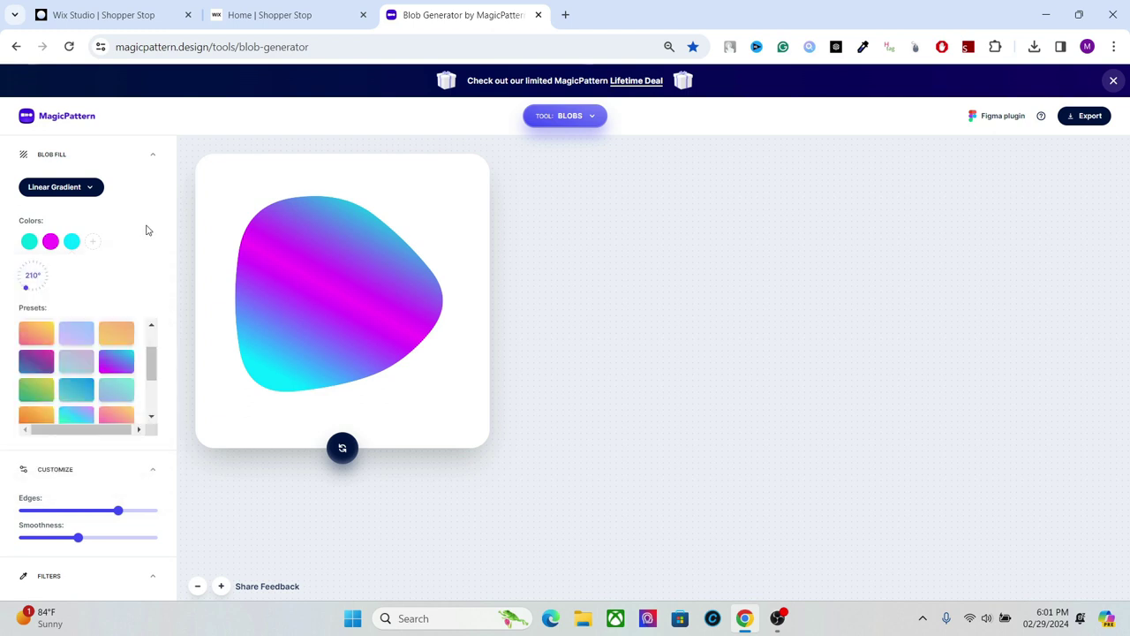
Try the Radial Gradient fill on the blob and change the fill type to Image.
click(78, 188)
click(141, 196)
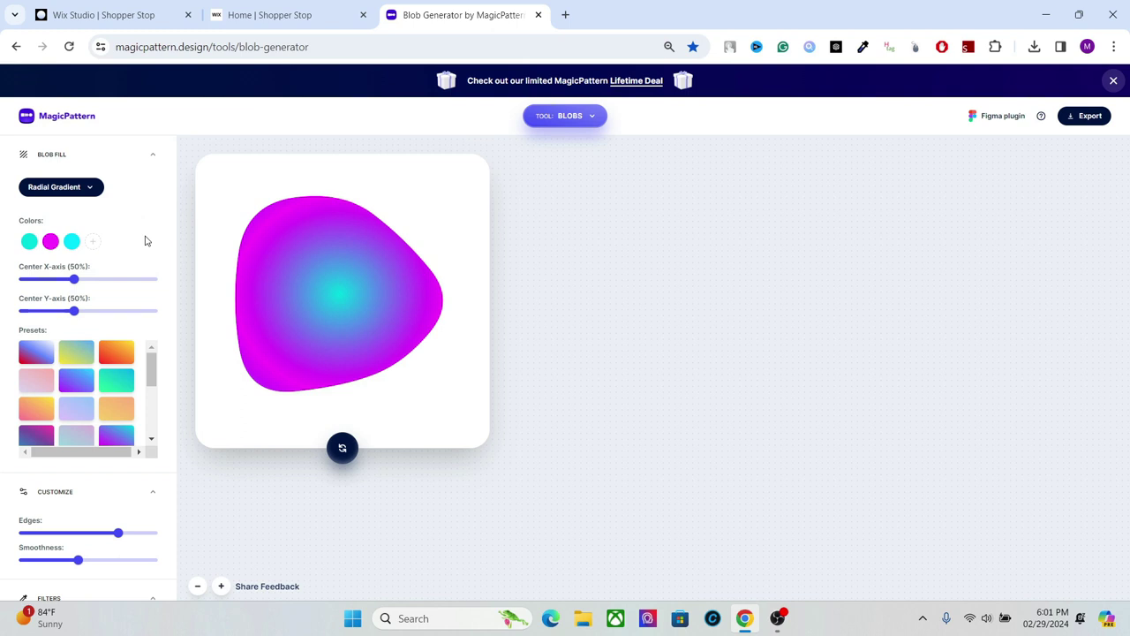
click(89, 187)
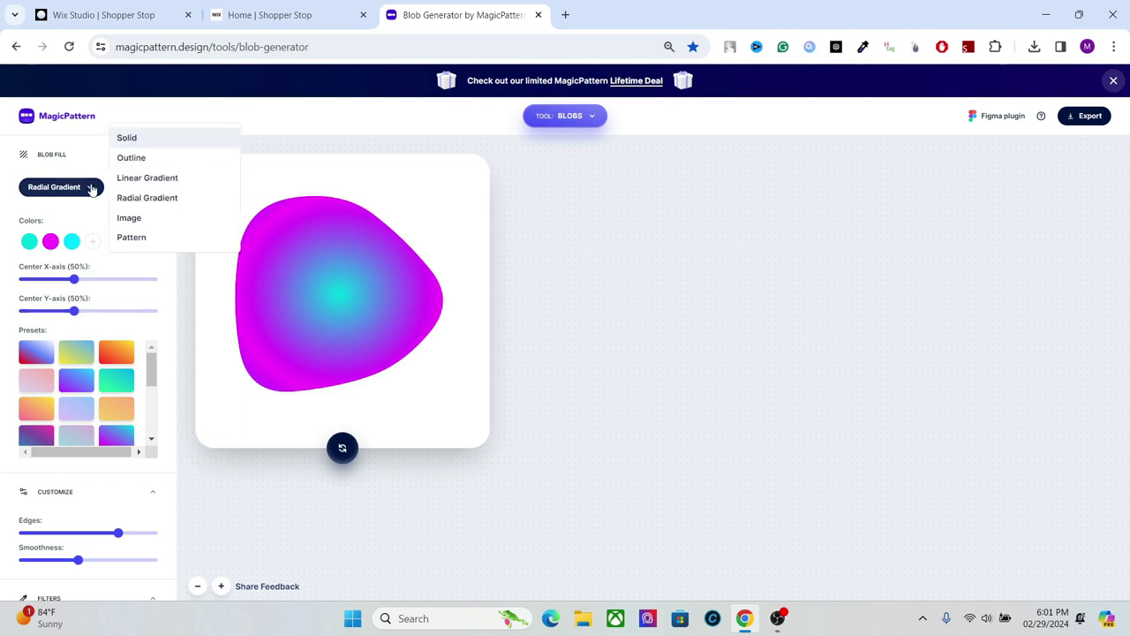
click(138, 218)
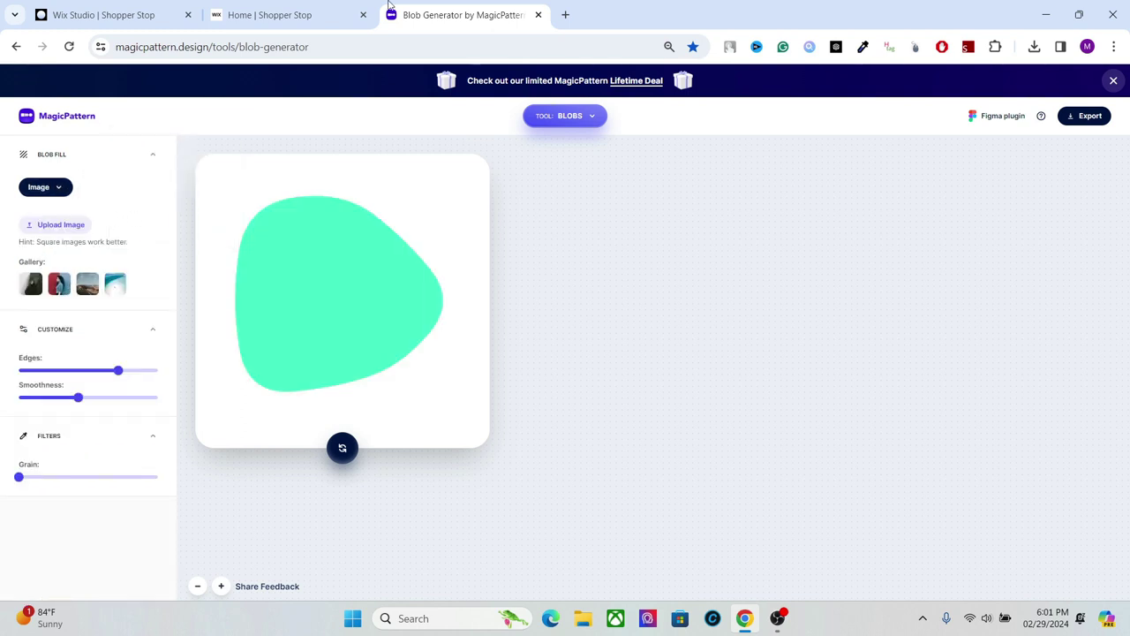
Check the dog photos on the published site, and try the gallery's beach photo and woman-by-brick-wall photo as the blob fill.
click(244, 6)
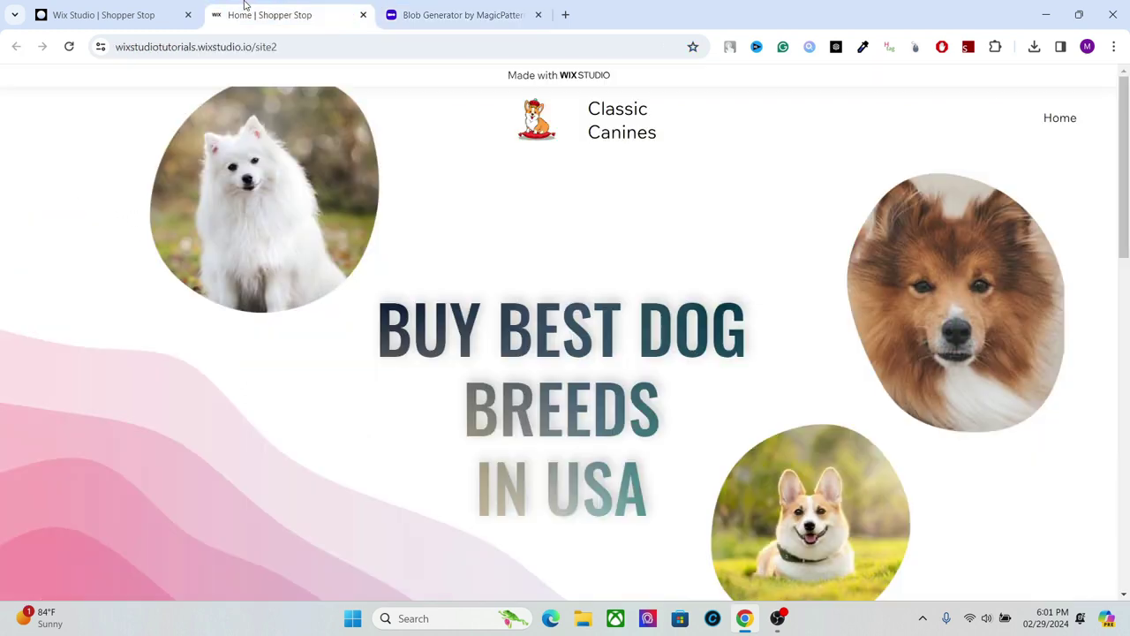
click(467, 6)
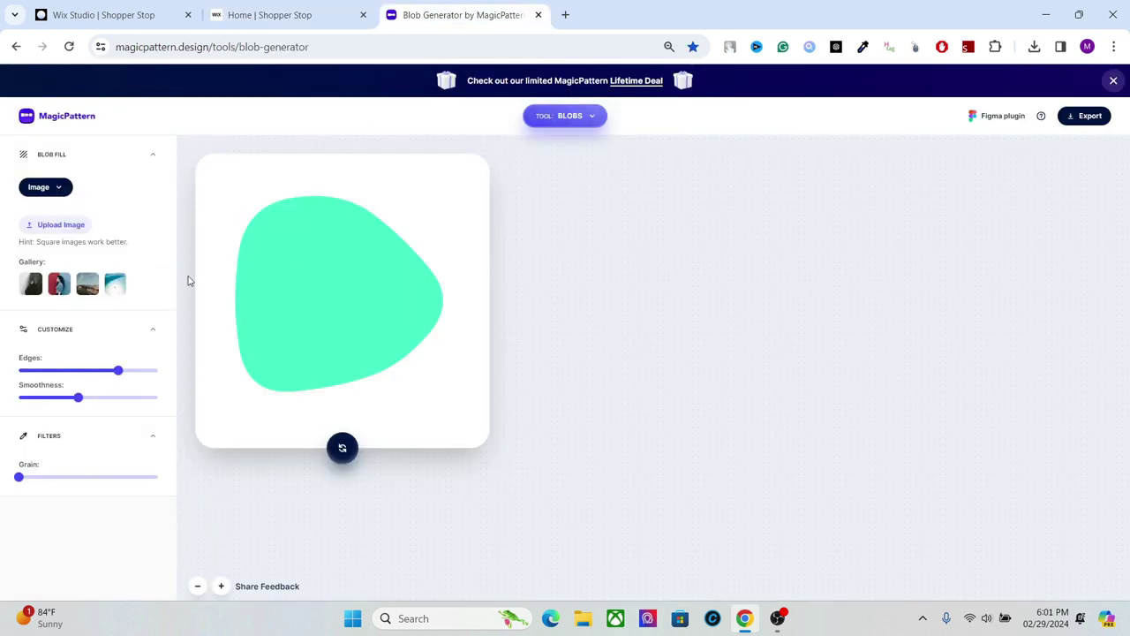
click(115, 283)
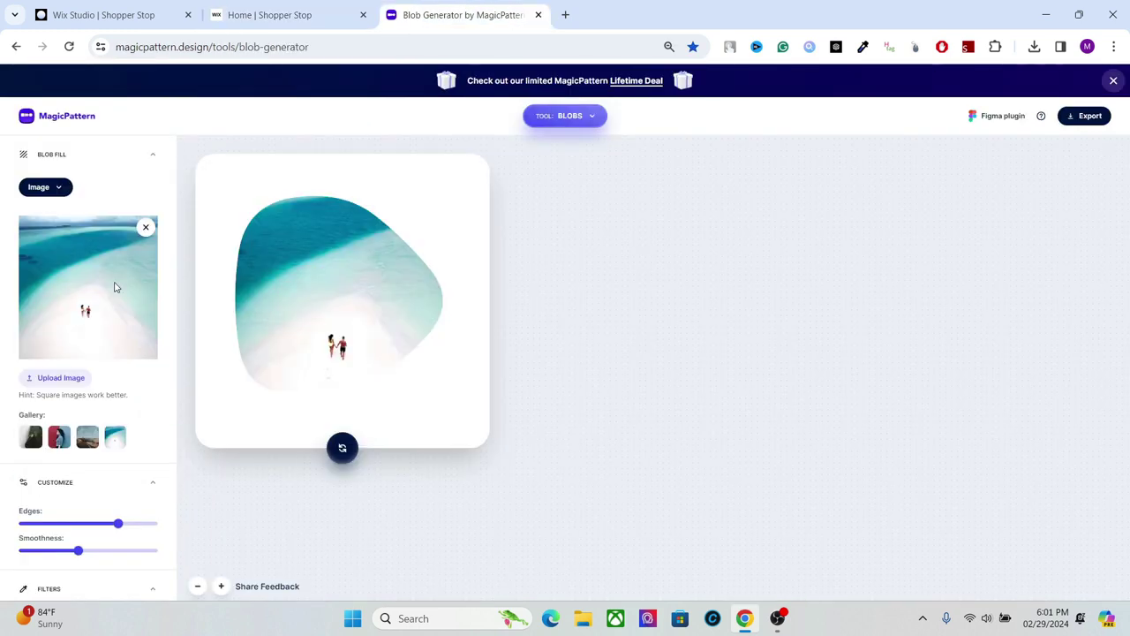
click(146, 228)
click(59, 283)
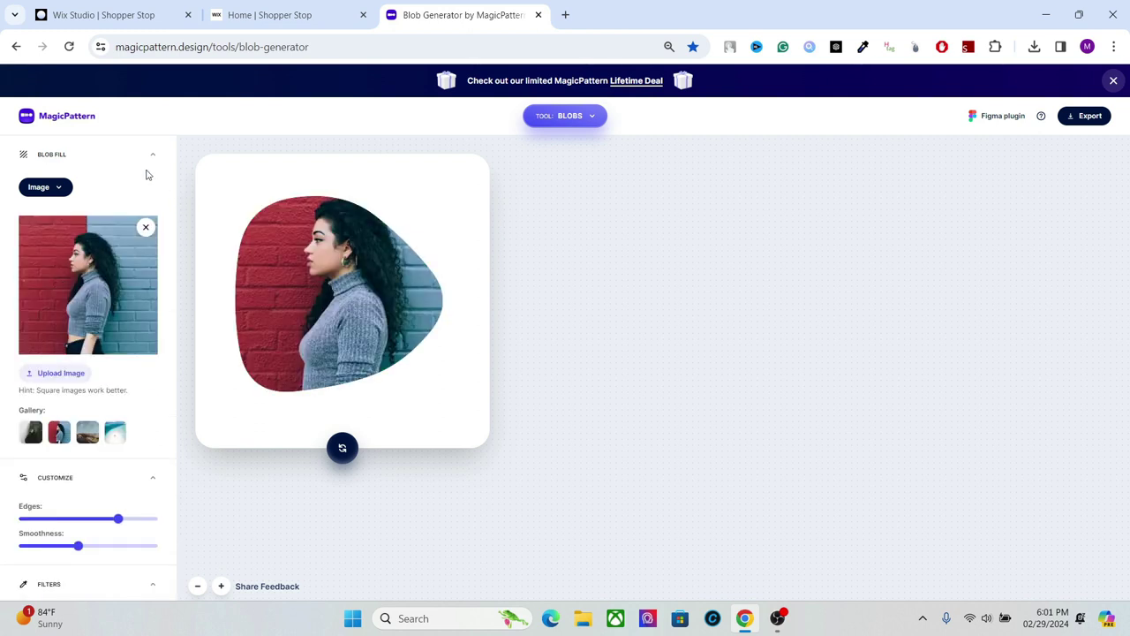
Change the blob fill to Pattern and browse the available pattern designs.
click(58, 186)
click(113, 240)
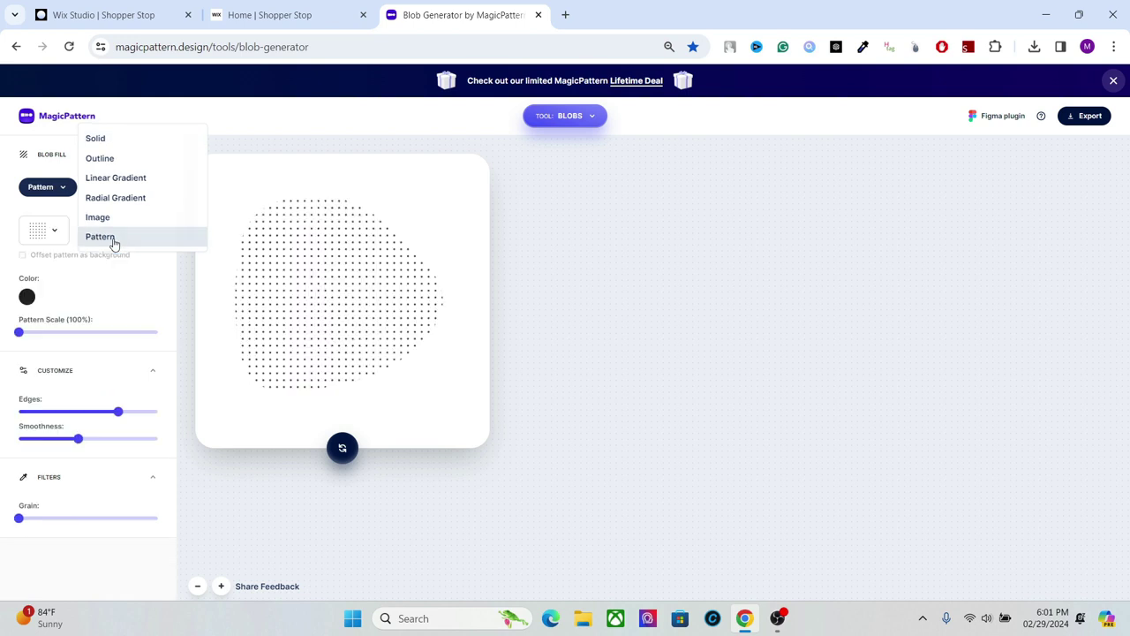
click(50, 232)
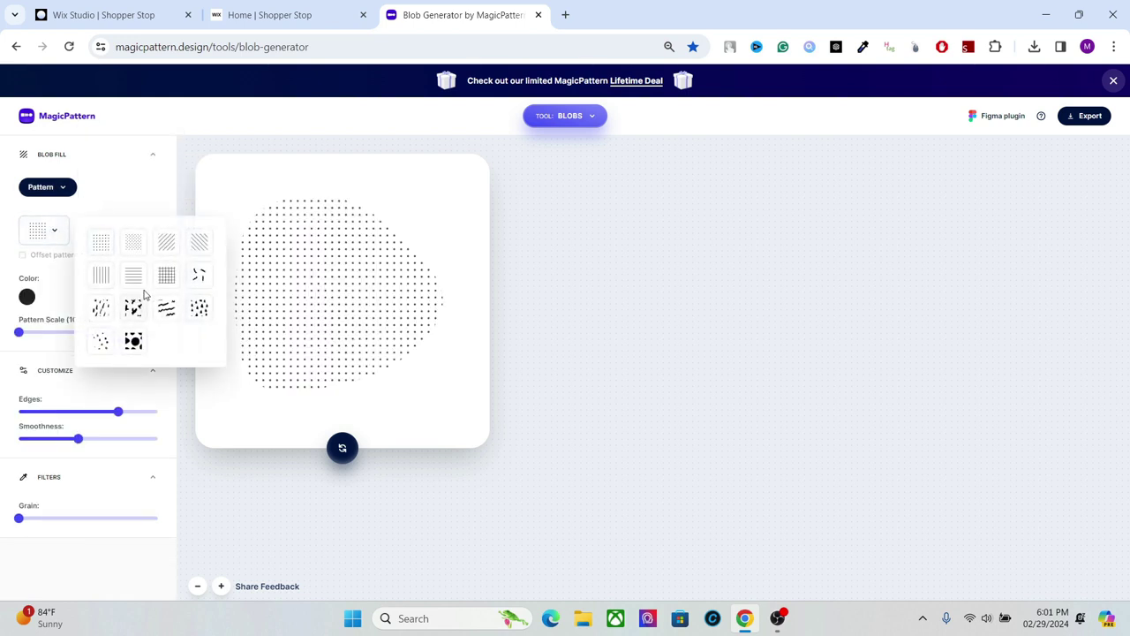
click(115, 197)
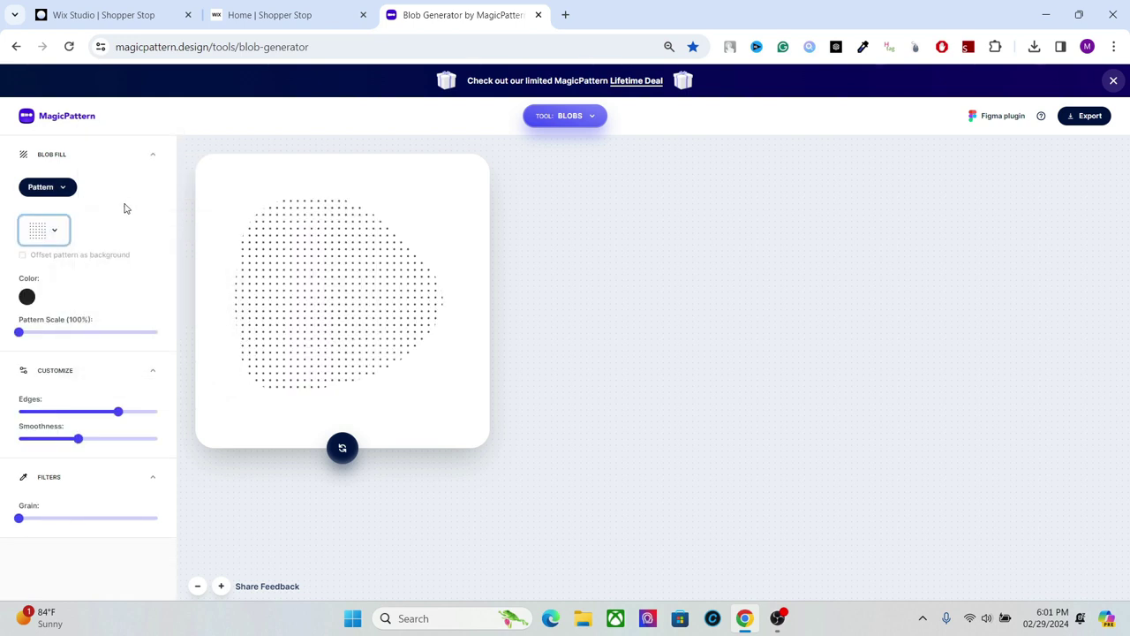
Set the blob fill to Linear Gradient, trying the cyan-to-purple preset and settling on the yellow-to-red one.
click(62, 186)
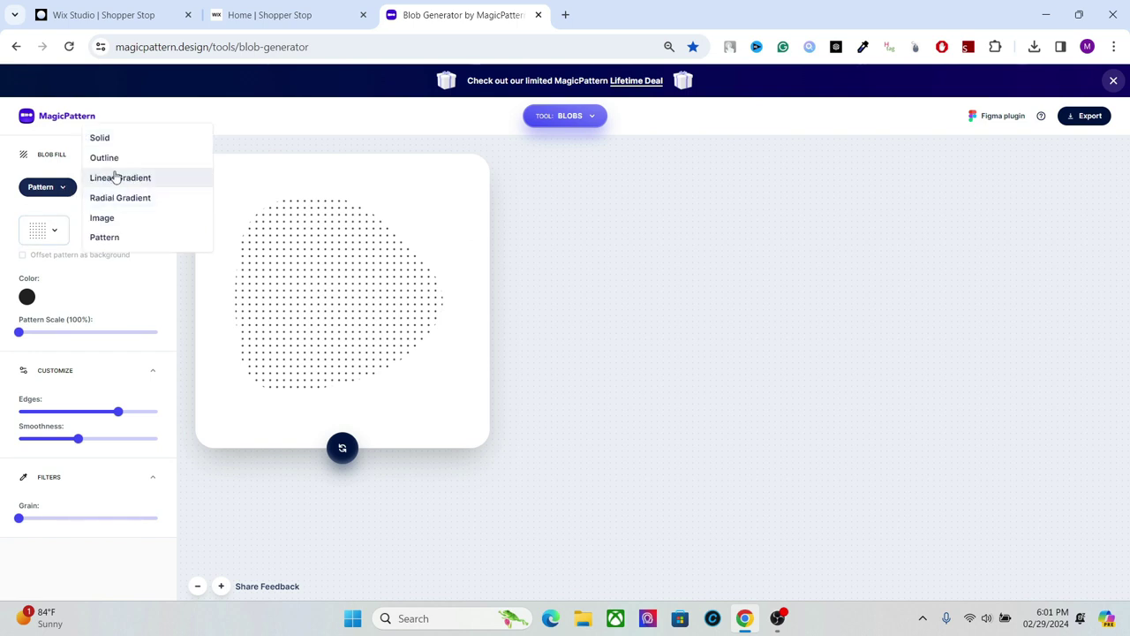
click(115, 178)
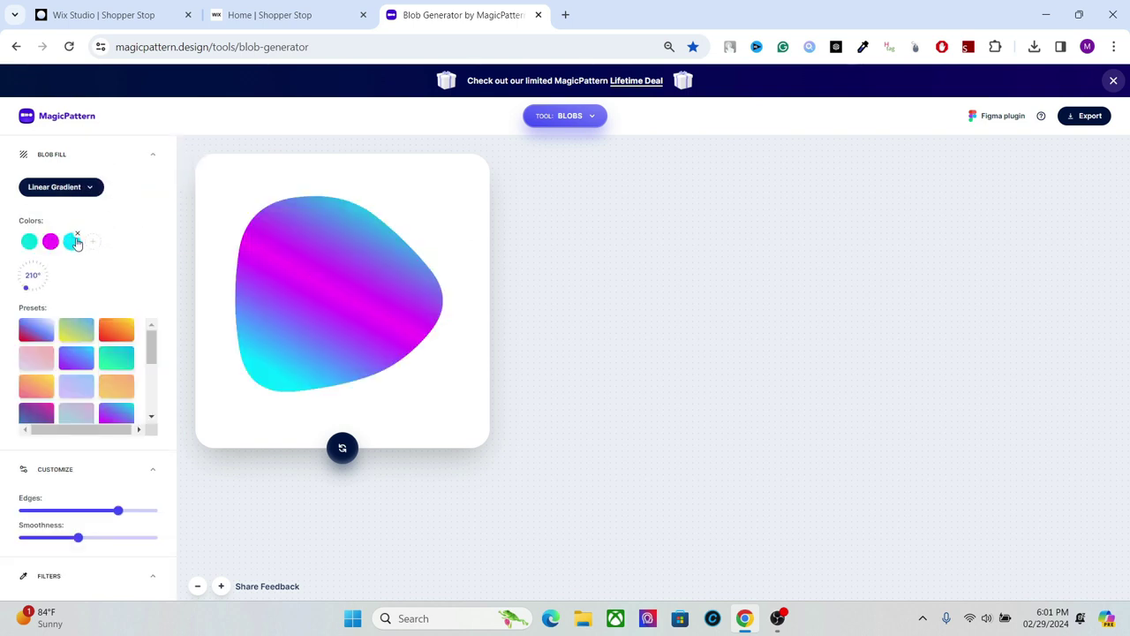
click(81, 362)
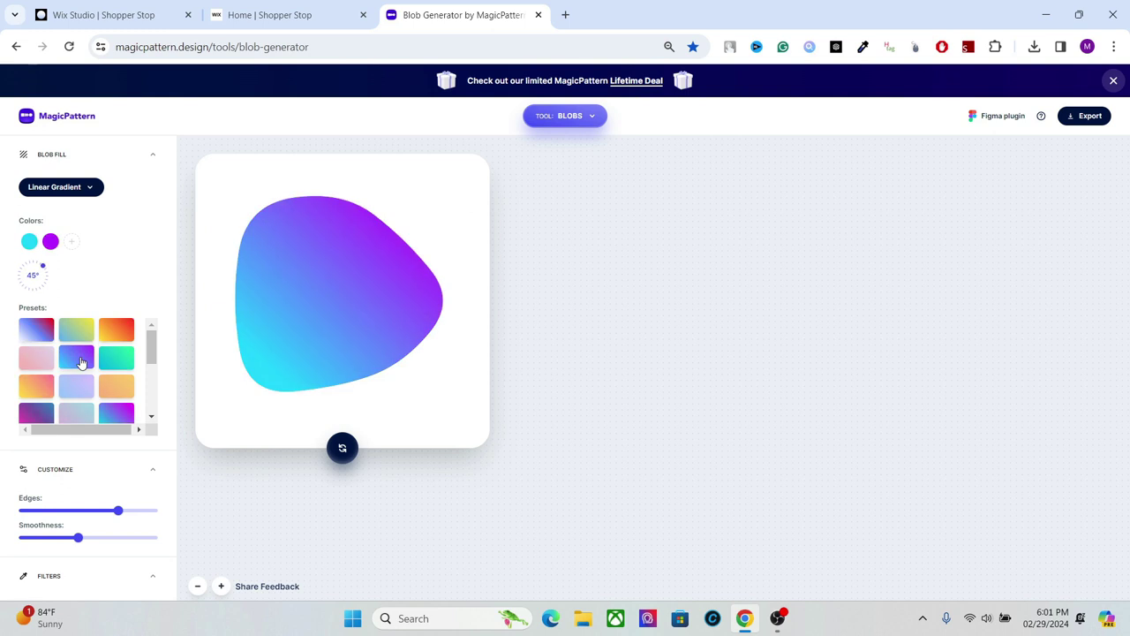
click(123, 334)
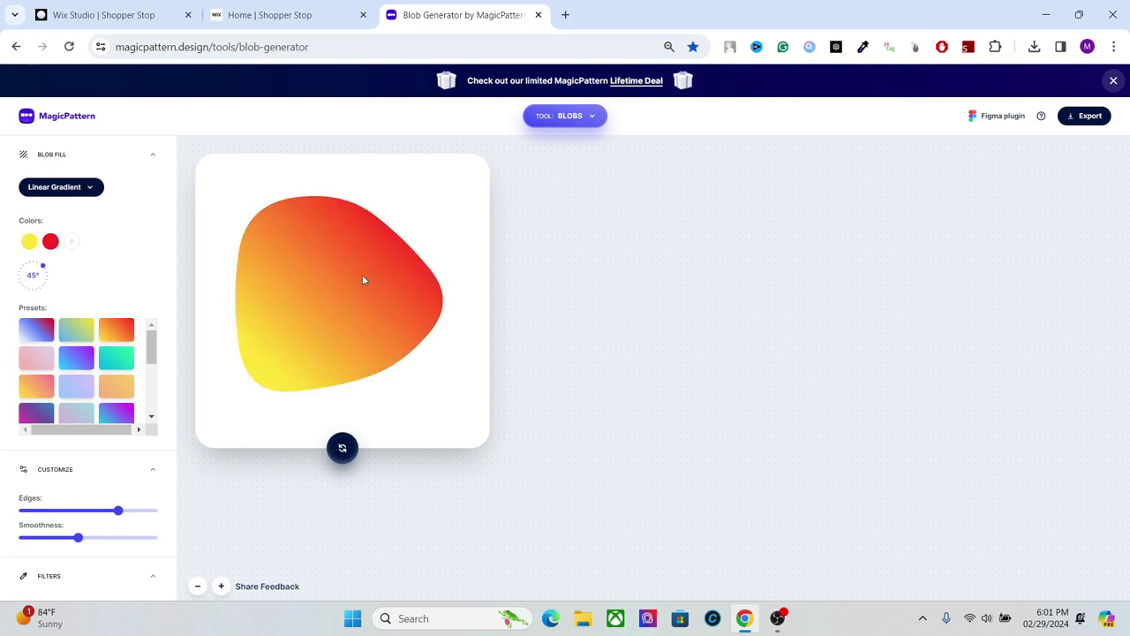
Export the blob as a downloaded SVG file and show it in the browser's download list.
click(1086, 116)
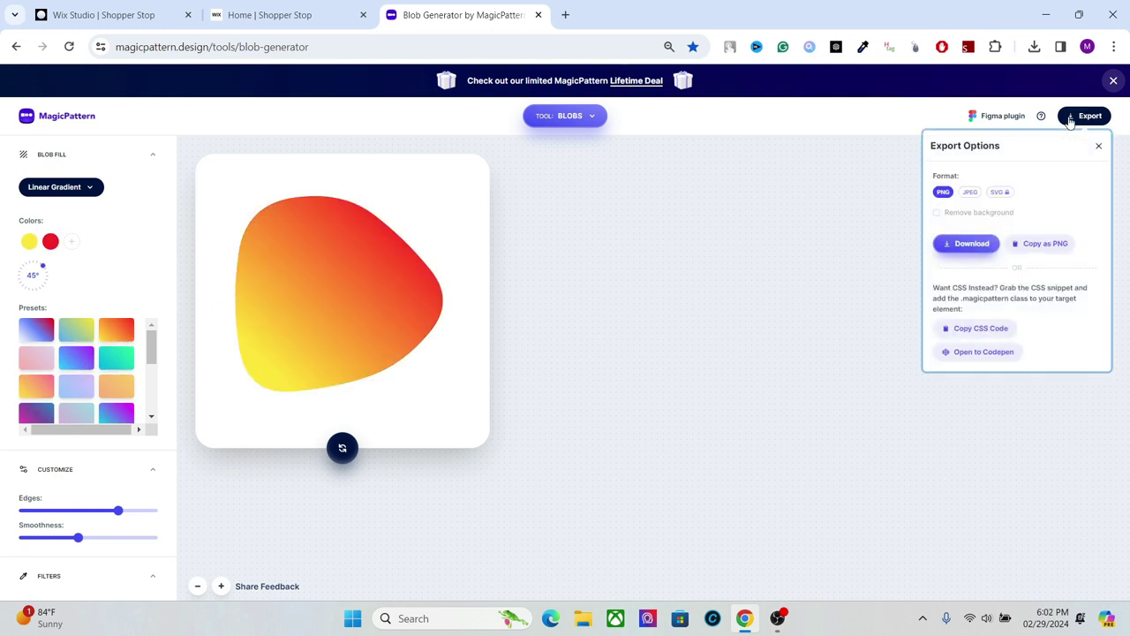
click(1001, 196)
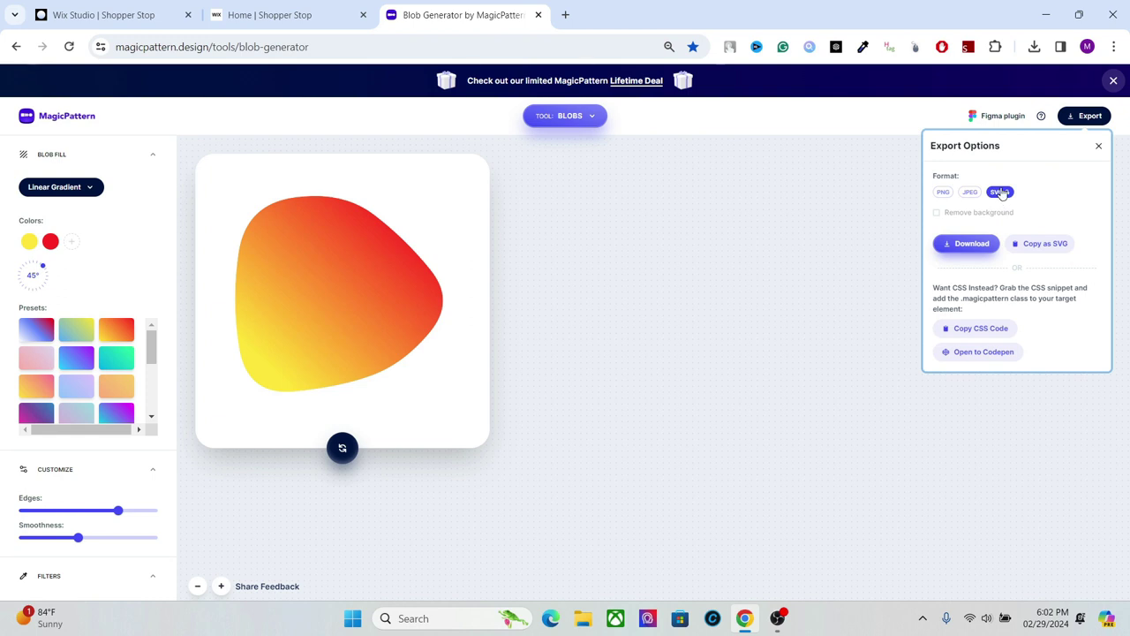
click(965, 244)
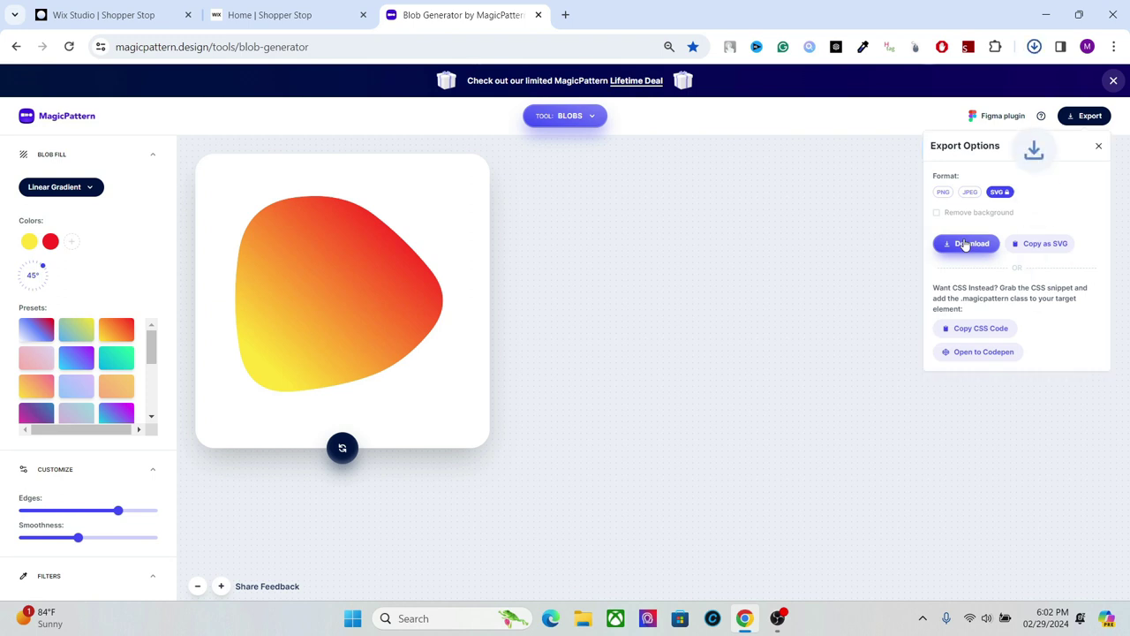
click(1034, 47)
mouse_move(874, 104)
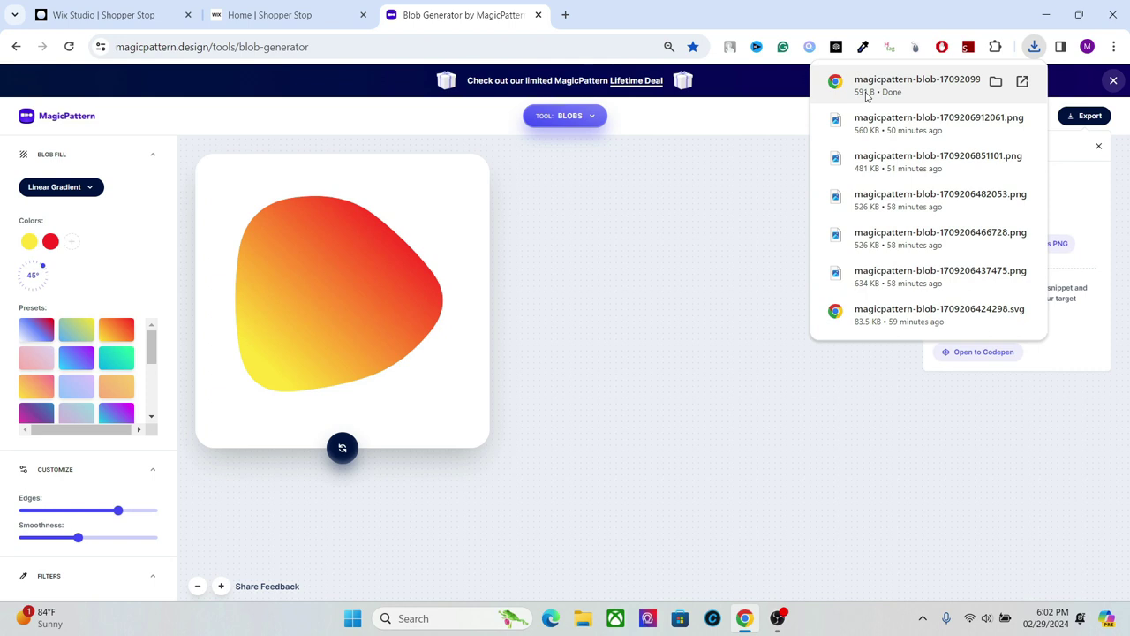
Reshape the blob by lowering its edges to a medium amount and slightly raising its smoothness.
click(727, 207)
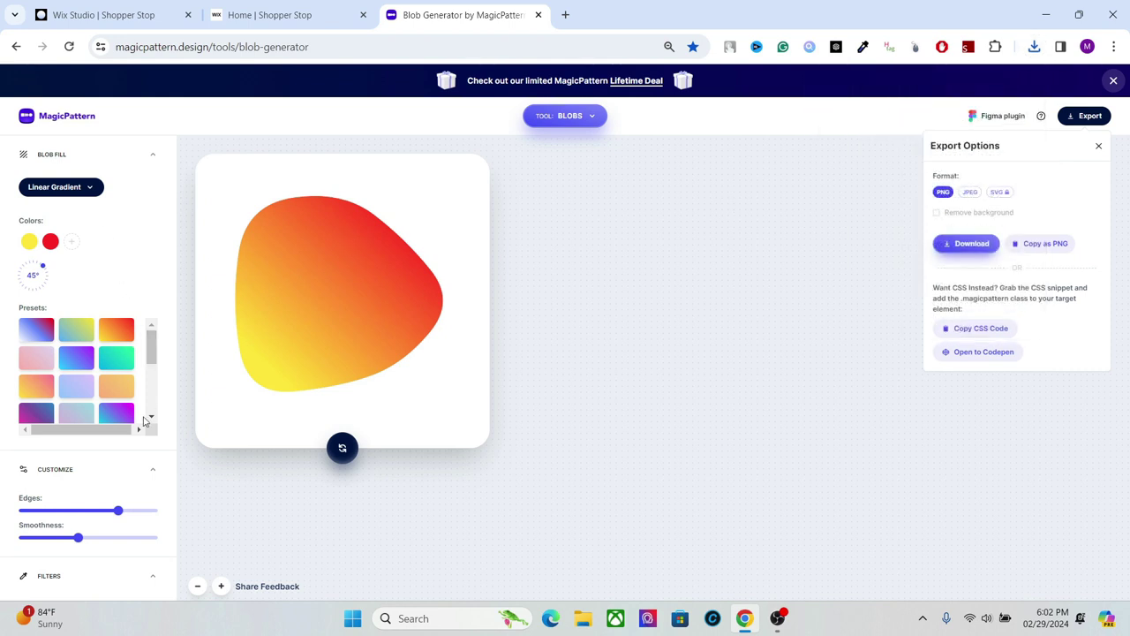
click(78, 512)
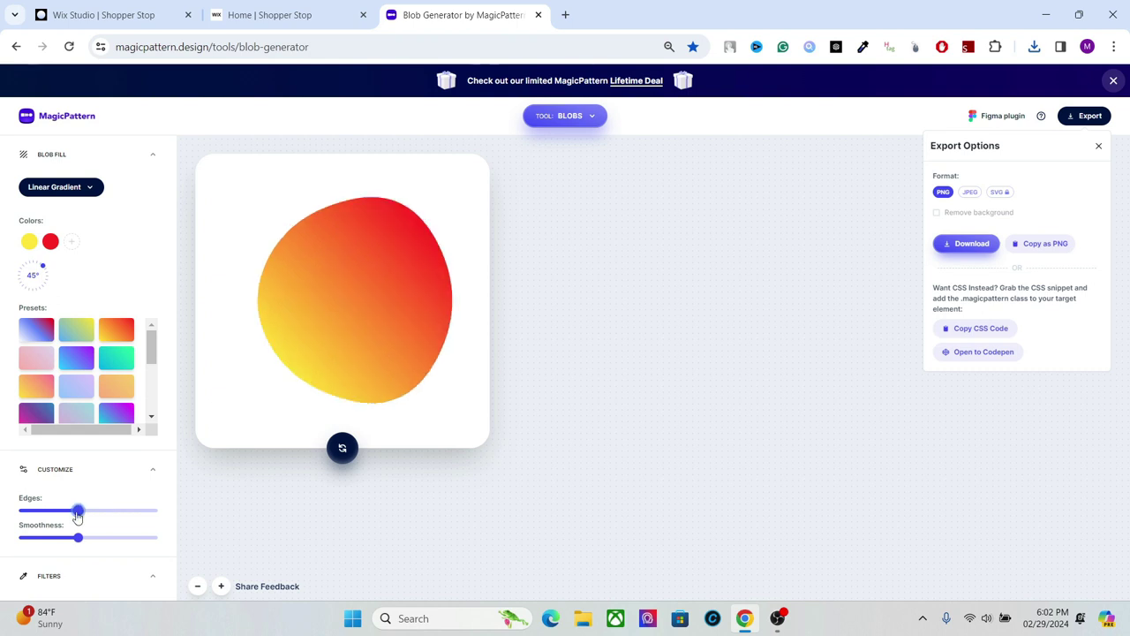
drag(77, 537, 100, 539)
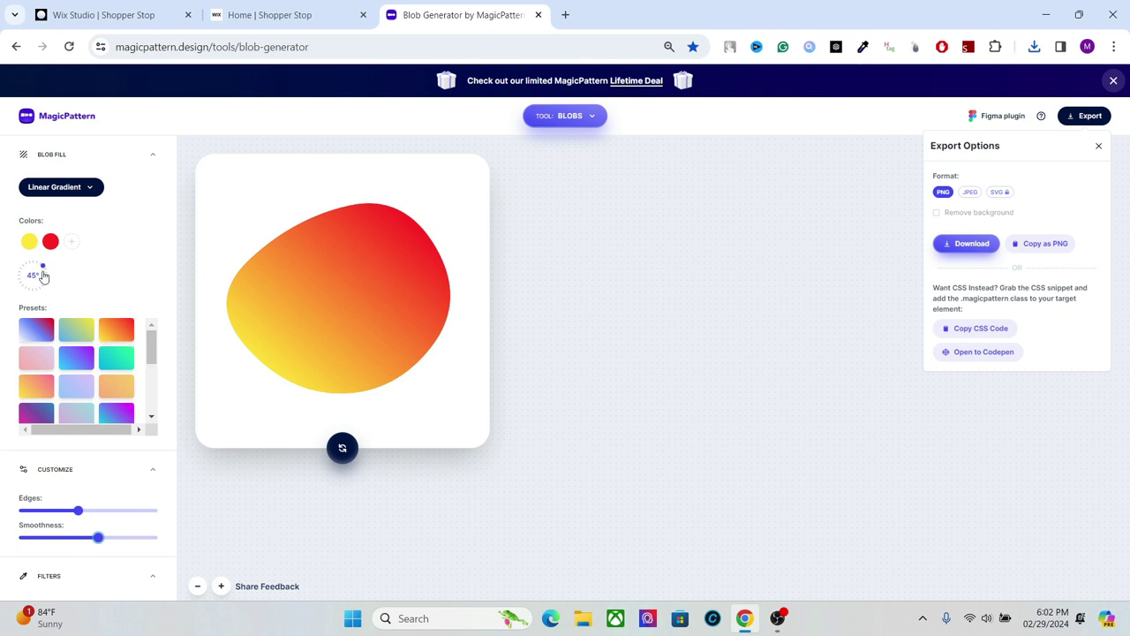
Try the yellow-to-orange and pale pink-to-aqua gradient presets on the blob, and settle on the yellow-to-magenta one.
drag(150, 351, 150, 388)
click(127, 383)
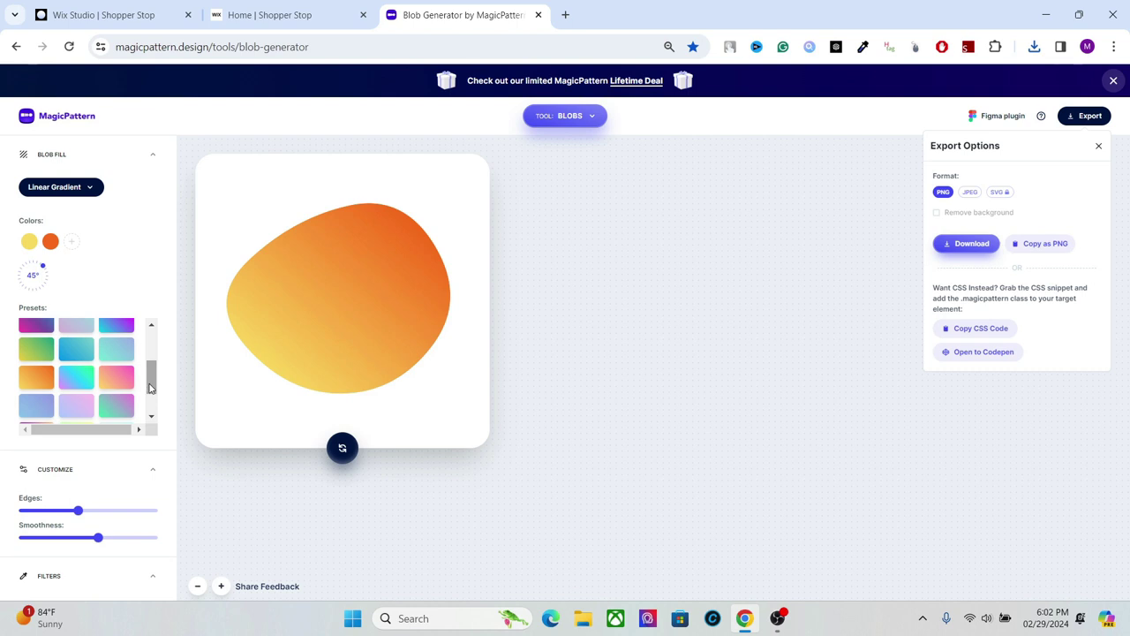
drag(150, 387, 149, 408)
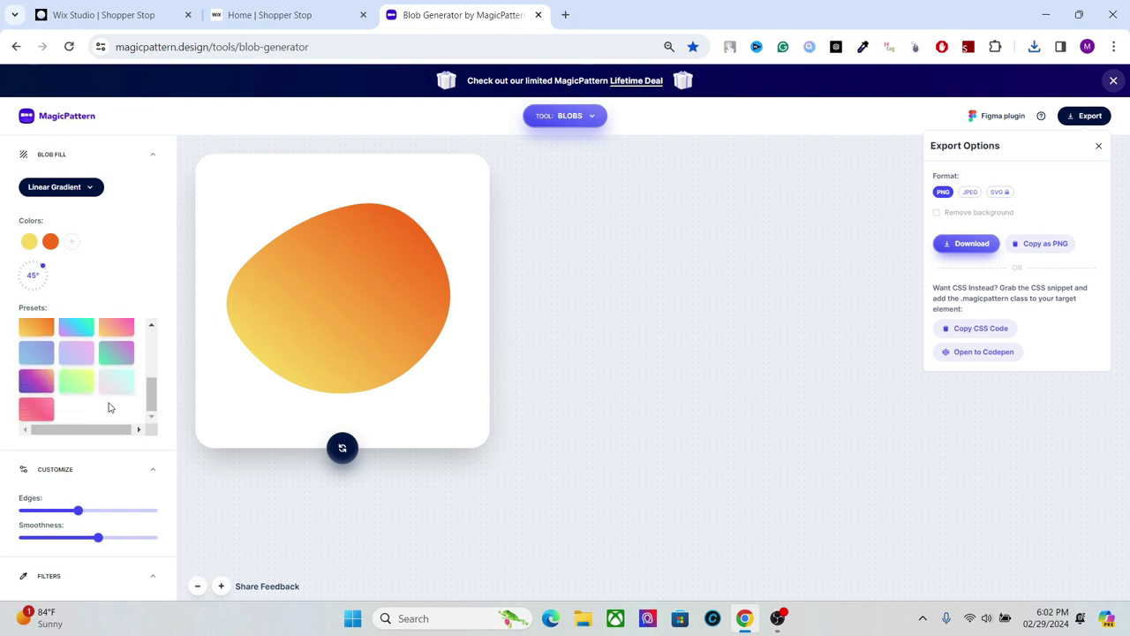
click(109, 389)
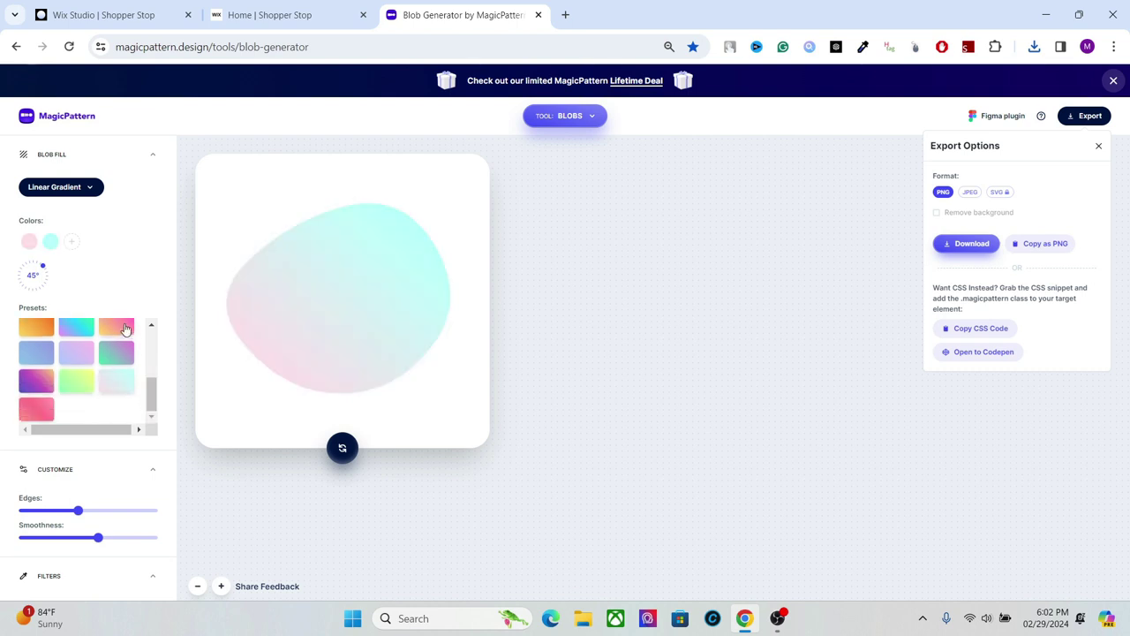
click(125, 328)
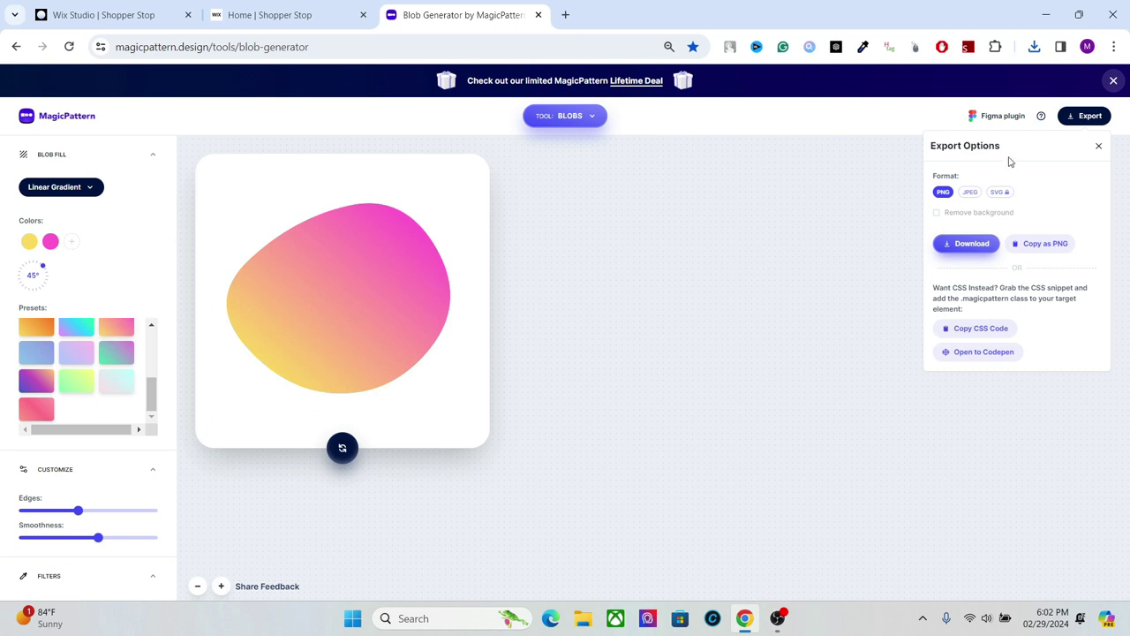
Review SVG export for the gradient blob, and change the blob fill to Image for PNG export.
click(998, 192)
click(971, 244)
click(76, 187)
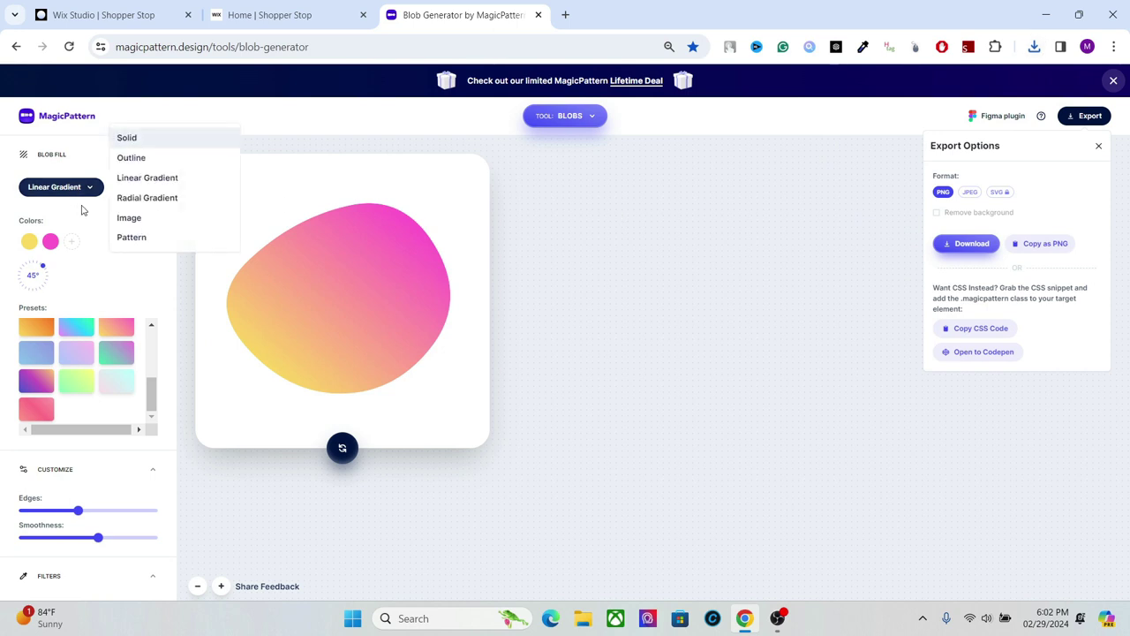
click(129, 218)
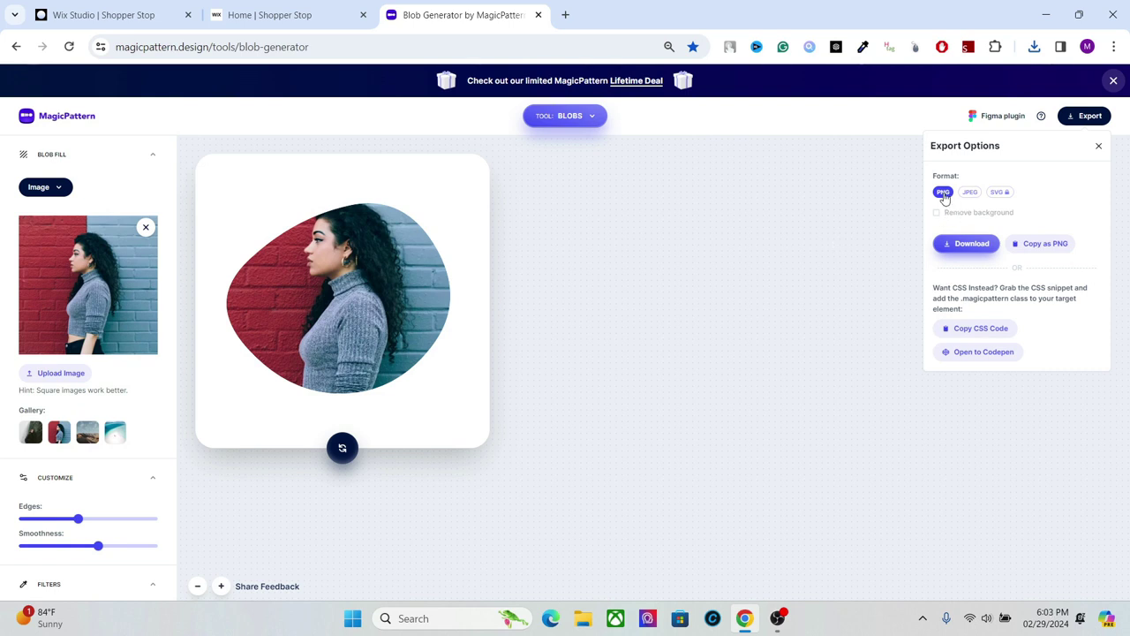
click(970, 246)
Check the wave background on the published site, and open the SVG wave generator at svgwave.in in a new tab.
click(141, 9)
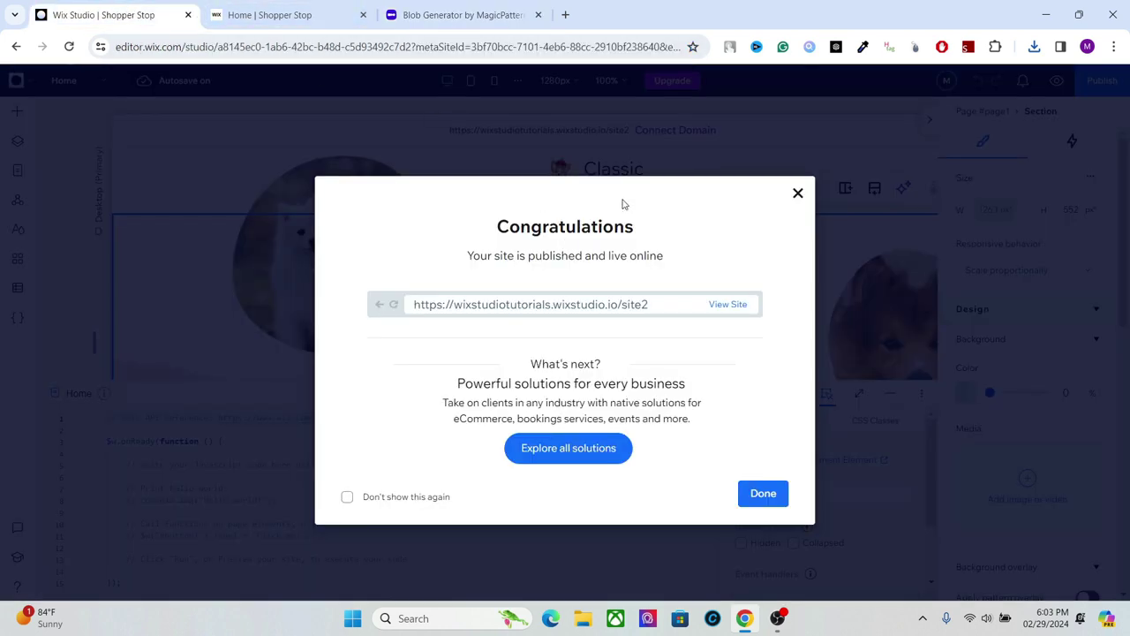
click(270, 15)
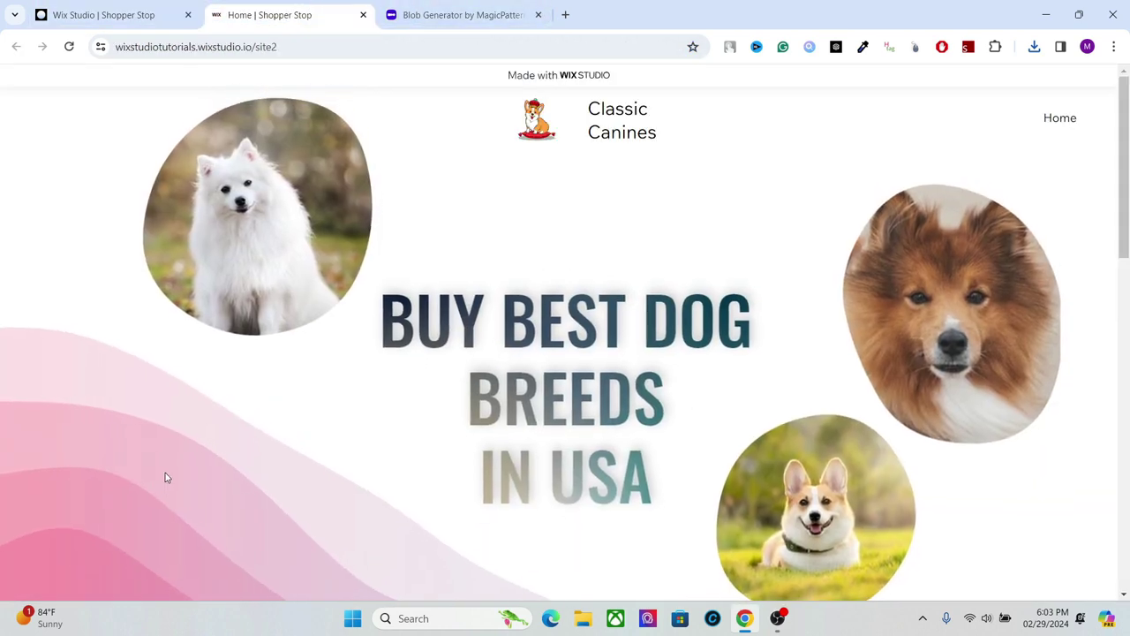
click(565, 15)
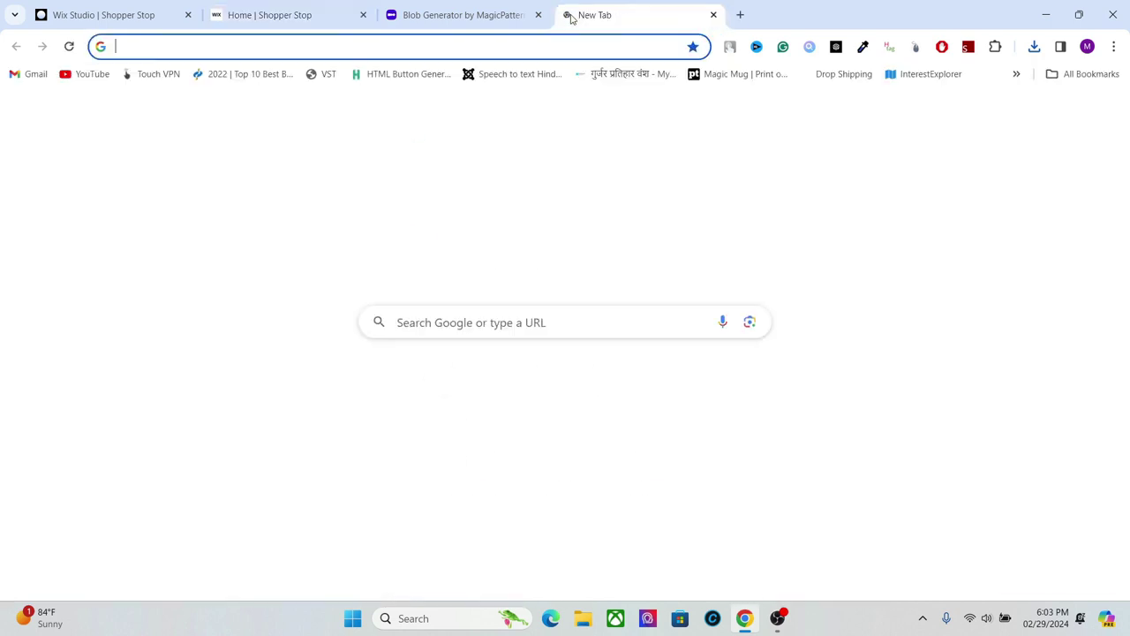
text(svg)
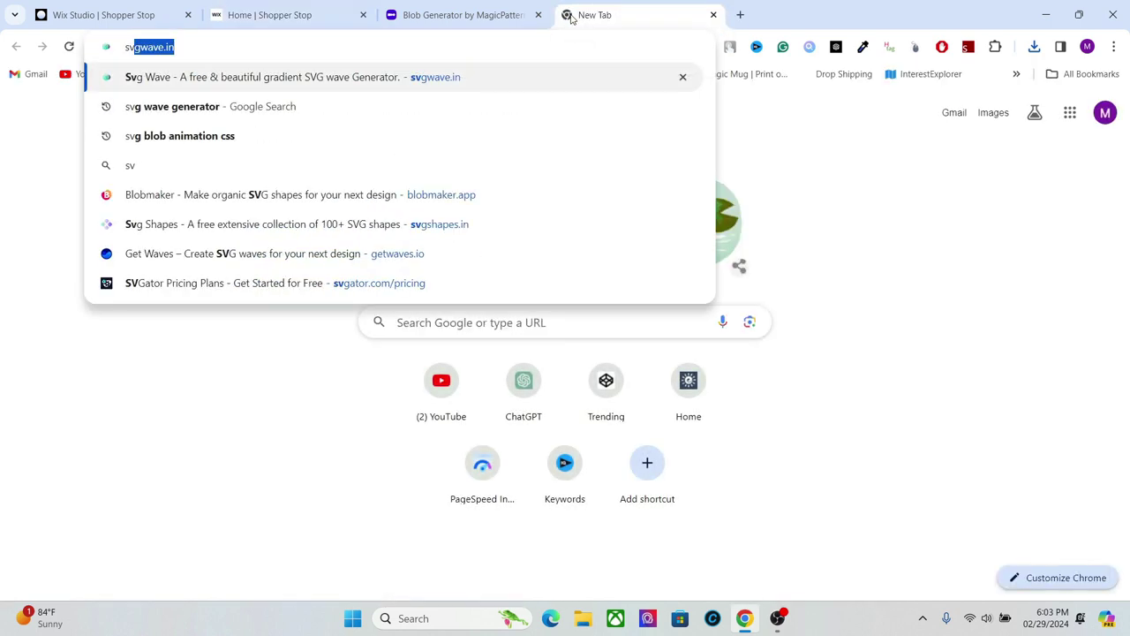
click(431, 77)
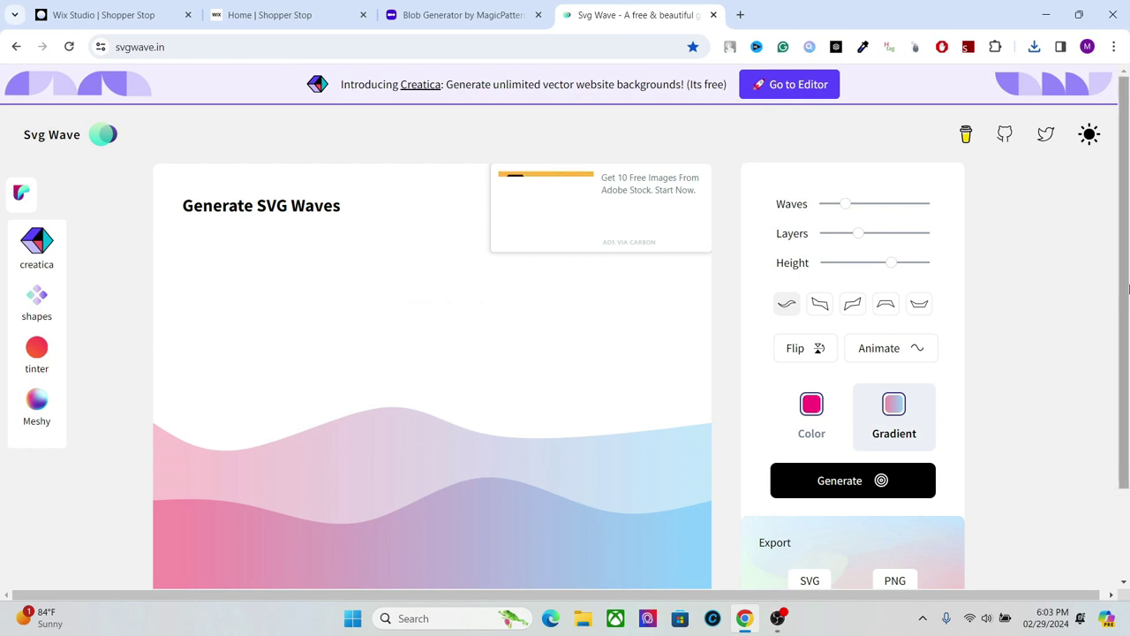
Animate the generated gradient wave and give it the shape that rises toward its blue end.
scroll(1086, 329, down, 1)
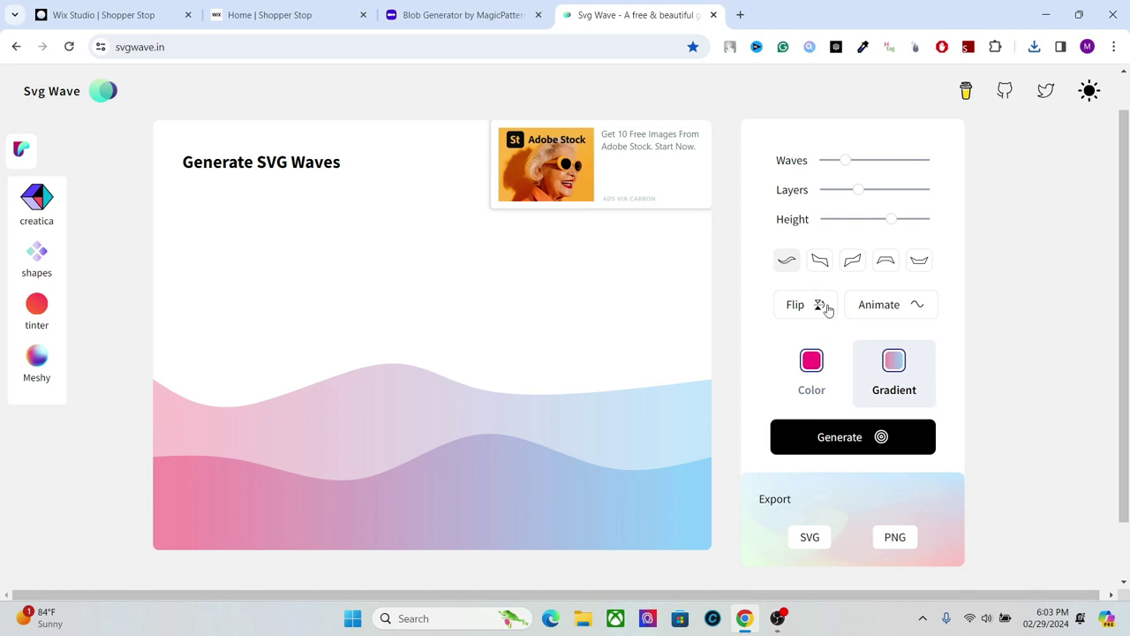
click(884, 304)
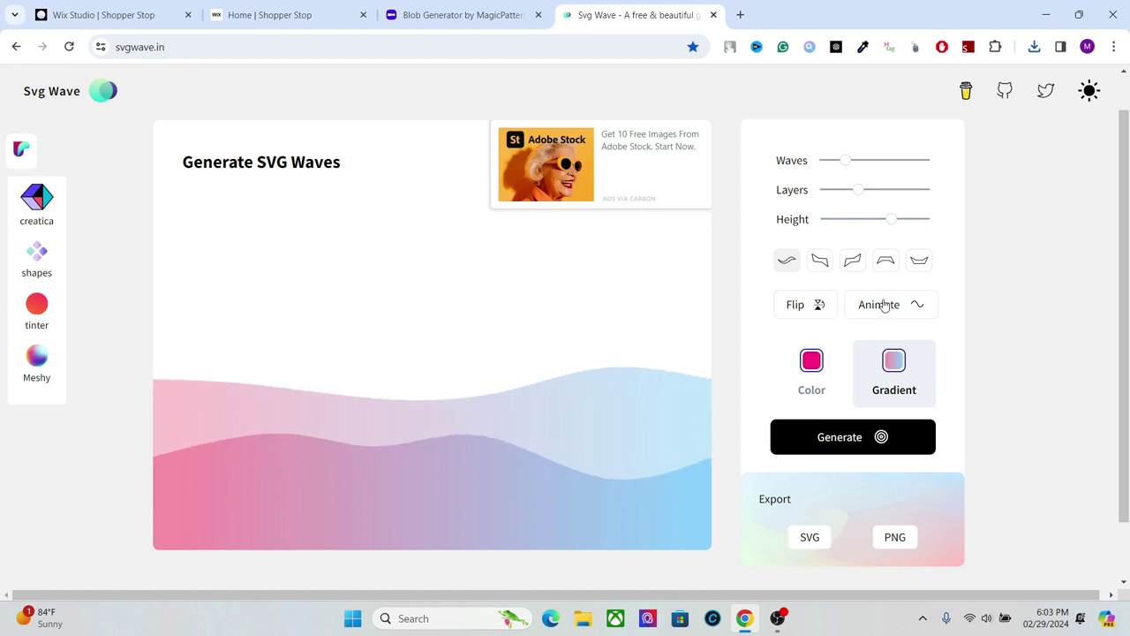
click(852, 260)
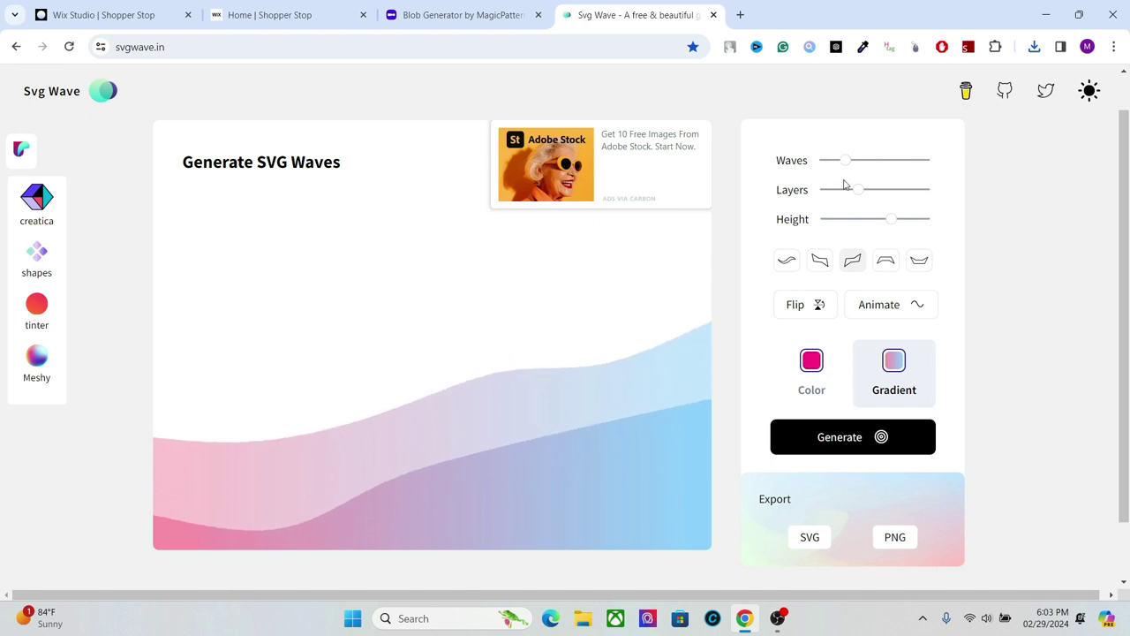
Raise the wave's layers to the maximum and its wave count moderately, and return it to the level wave shape.
drag(856, 189, 922, 191)
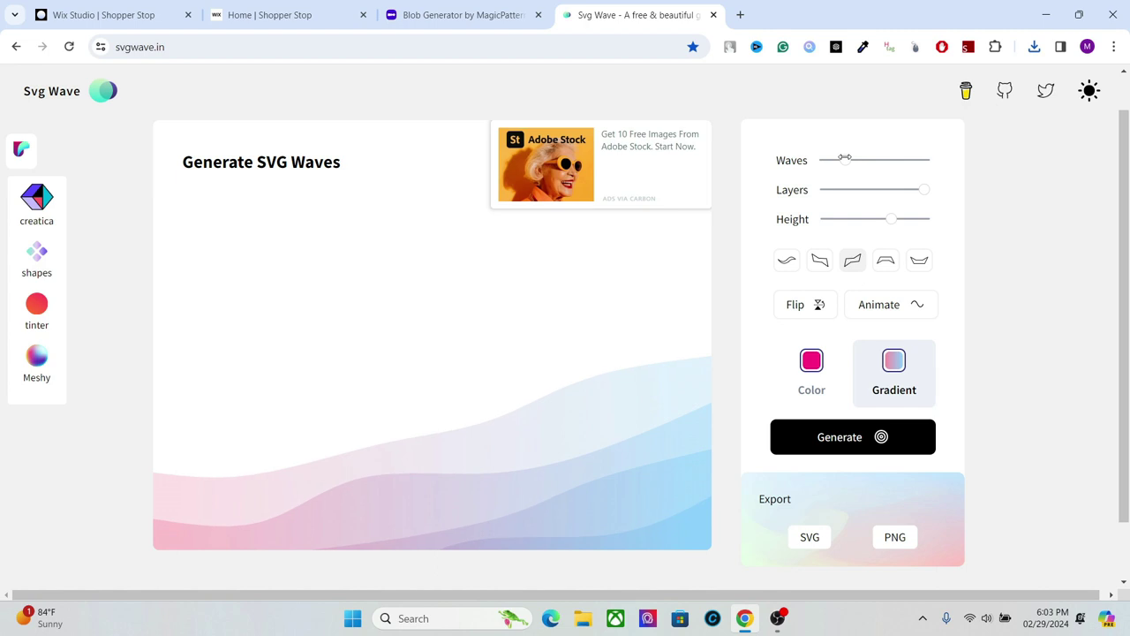
drag(846, 160, 873, 161)
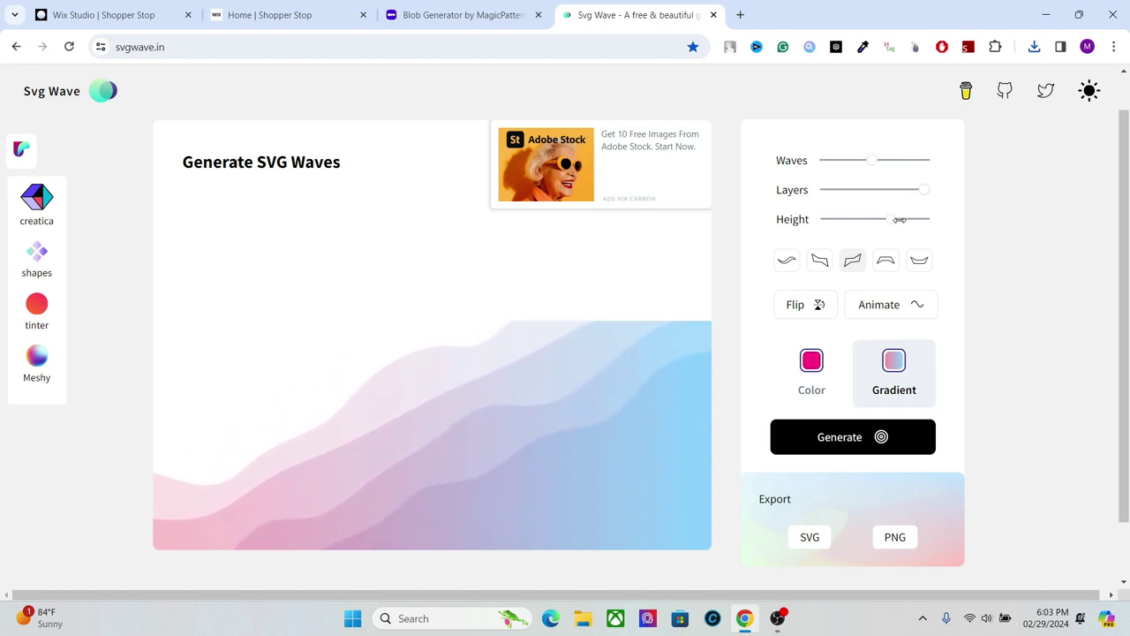
mouse_move(900, 219)
mouse_down()
mouse_move(926, 218)
mouse_move(852, 230)
mouse_move(881, 222)
mouse_up()
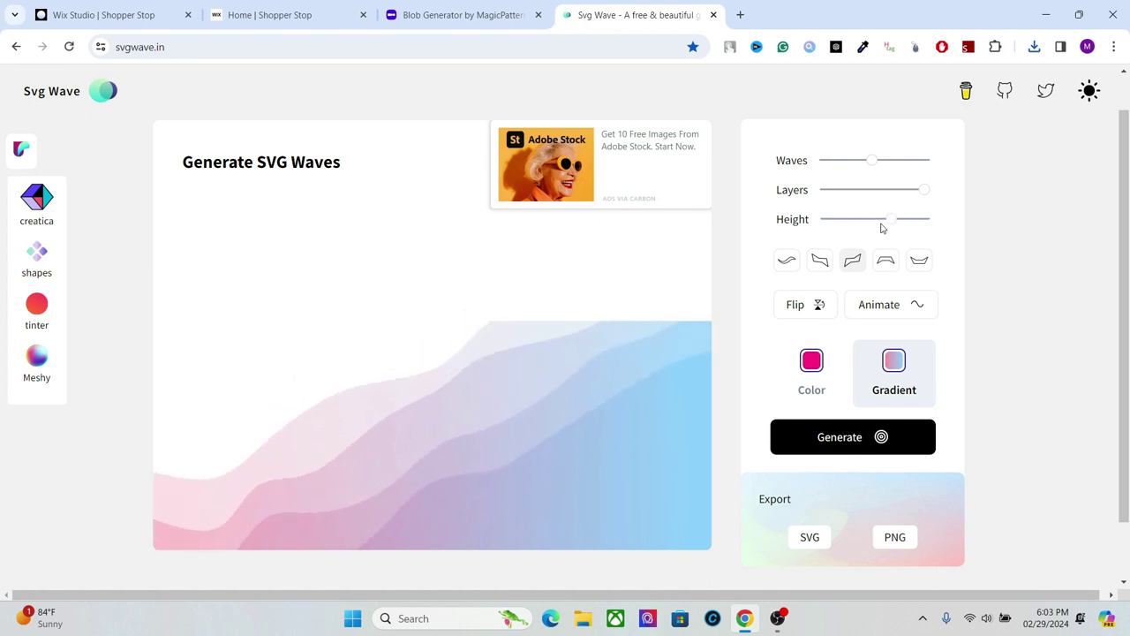
click(786, 259)
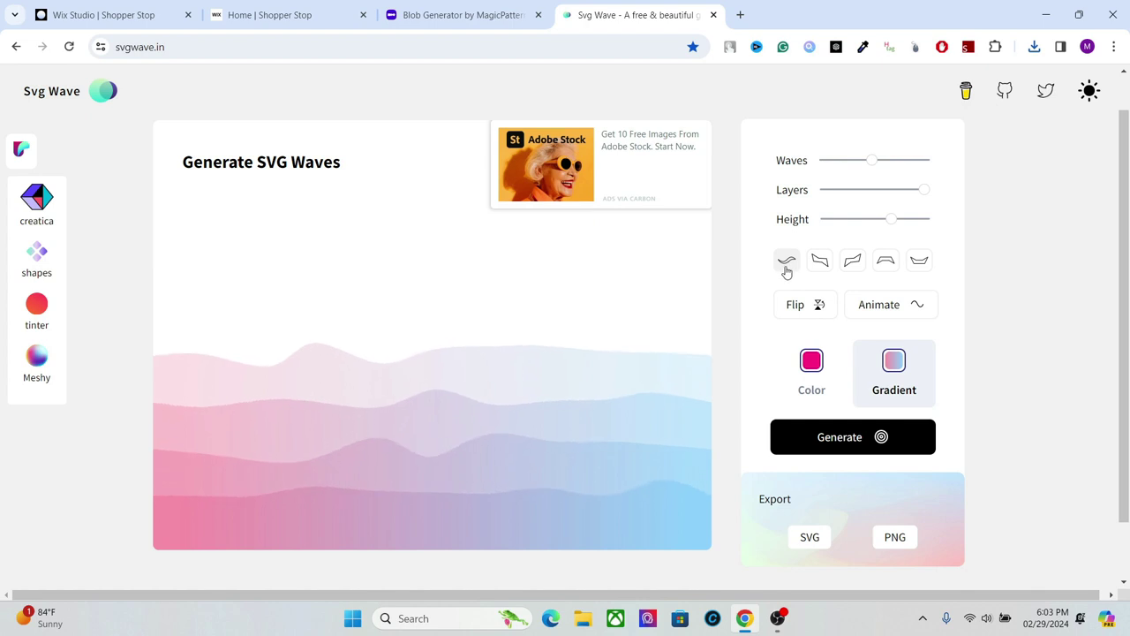
Export the animated gradient wave as SVG and copy its code.
scroll(896, 314, down, 1)
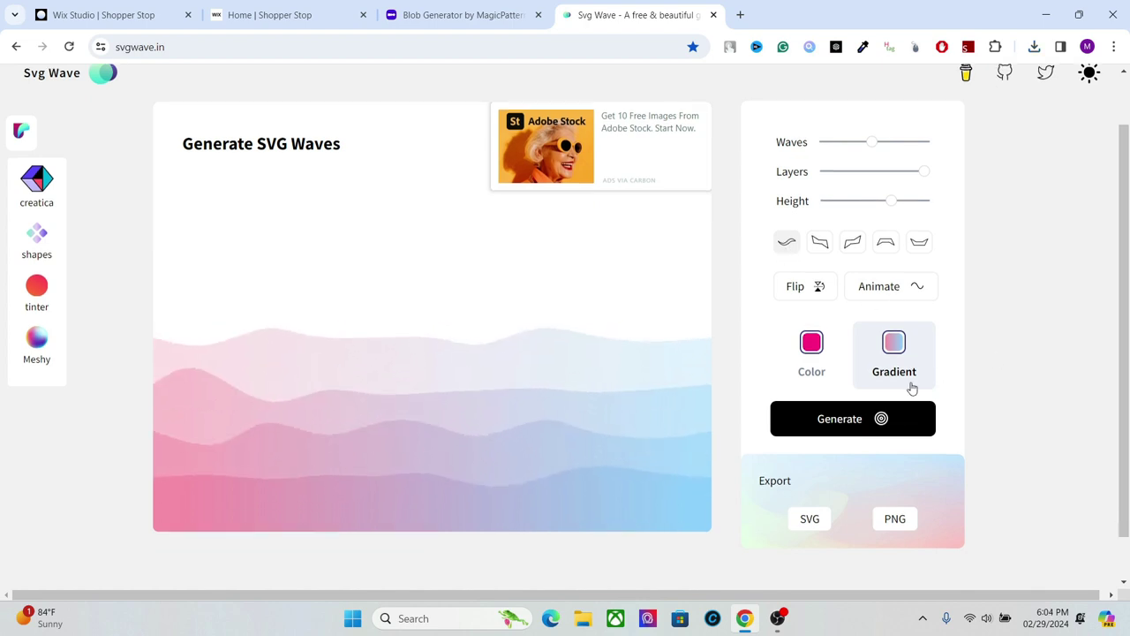
click(798, 518)
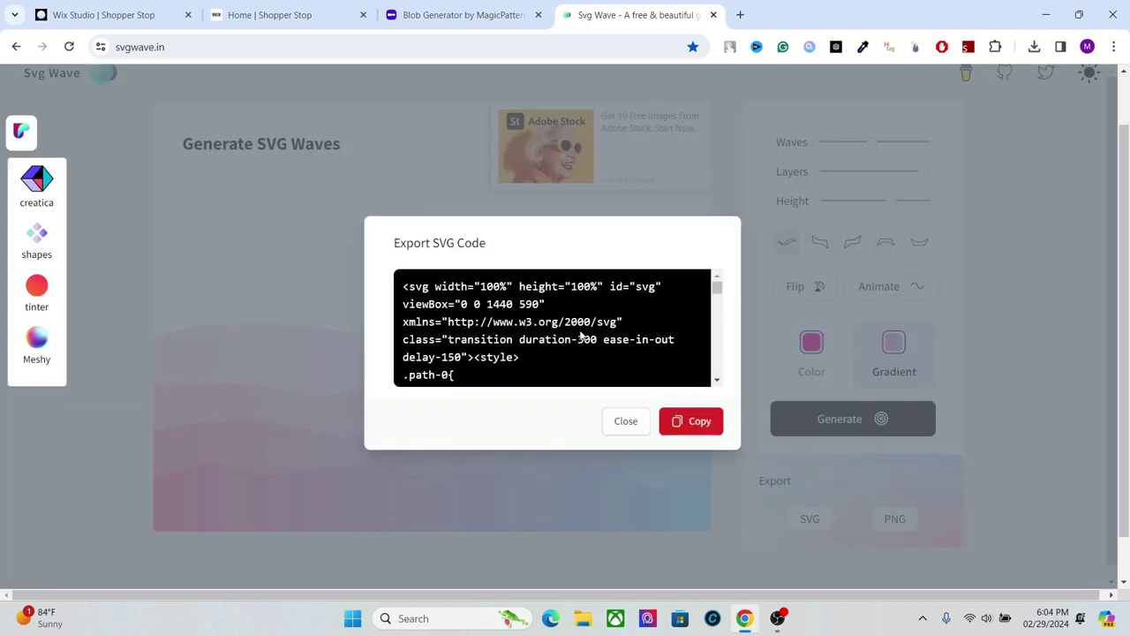
click(686, 423)
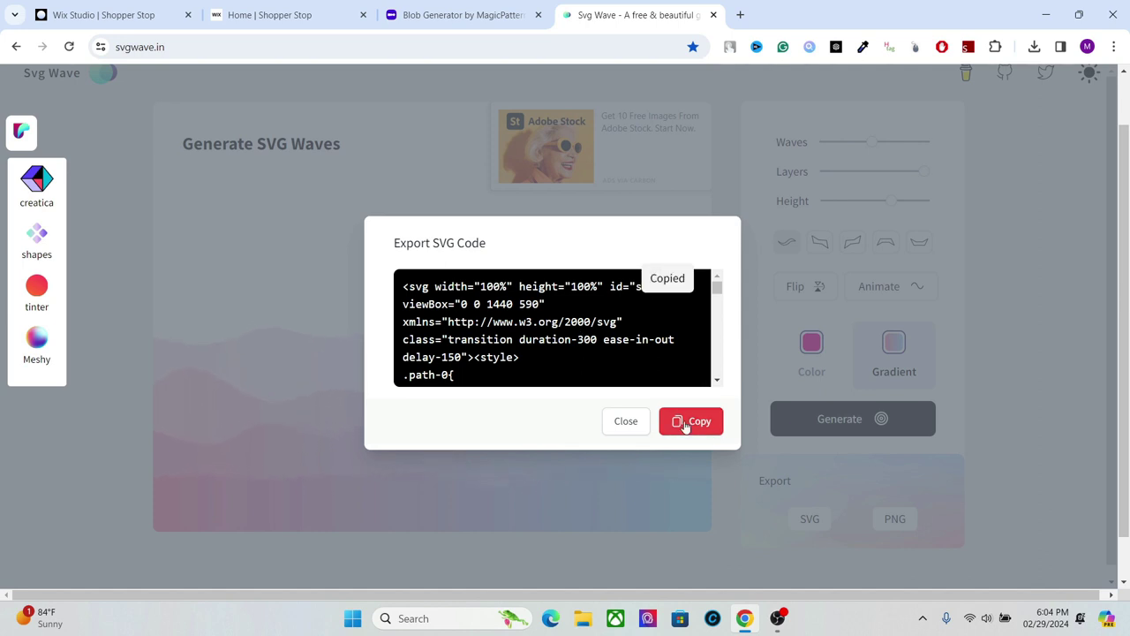
Switch to the Wix Studio editor, dismiss the publish message, and open the Cursor Animations page with the surrounding panels hidden.
click(170, 7)
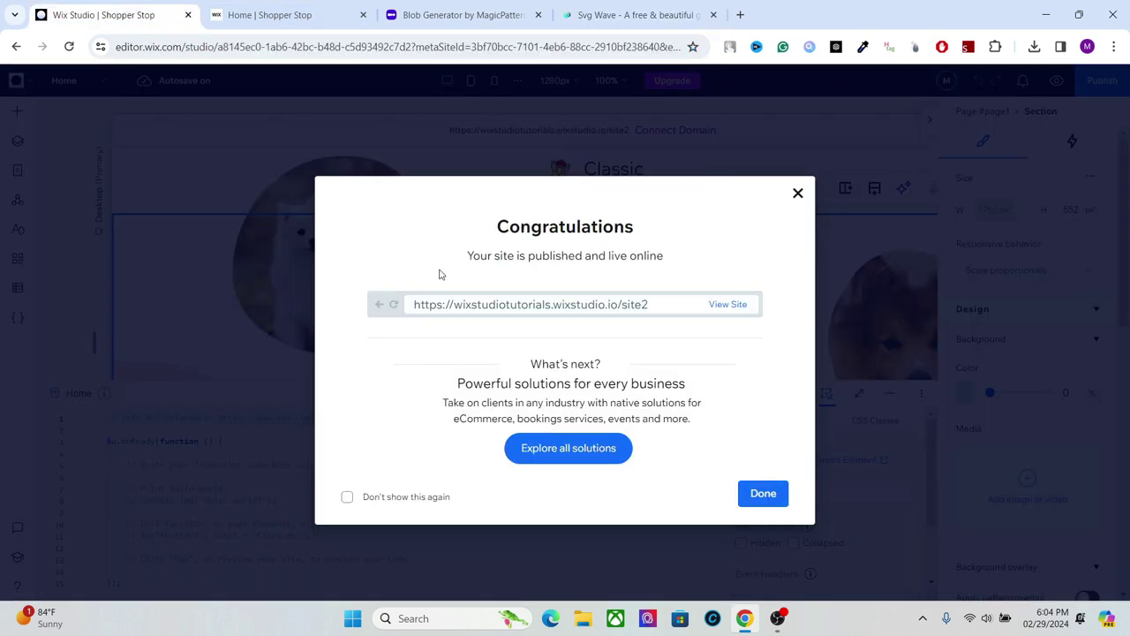
click(348, 154)
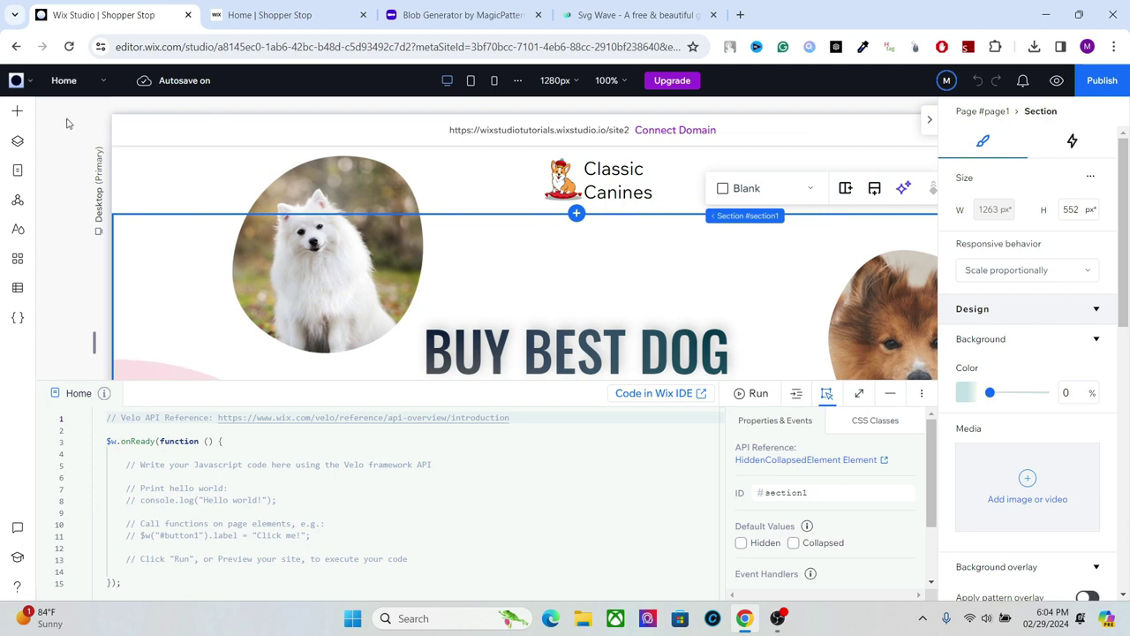
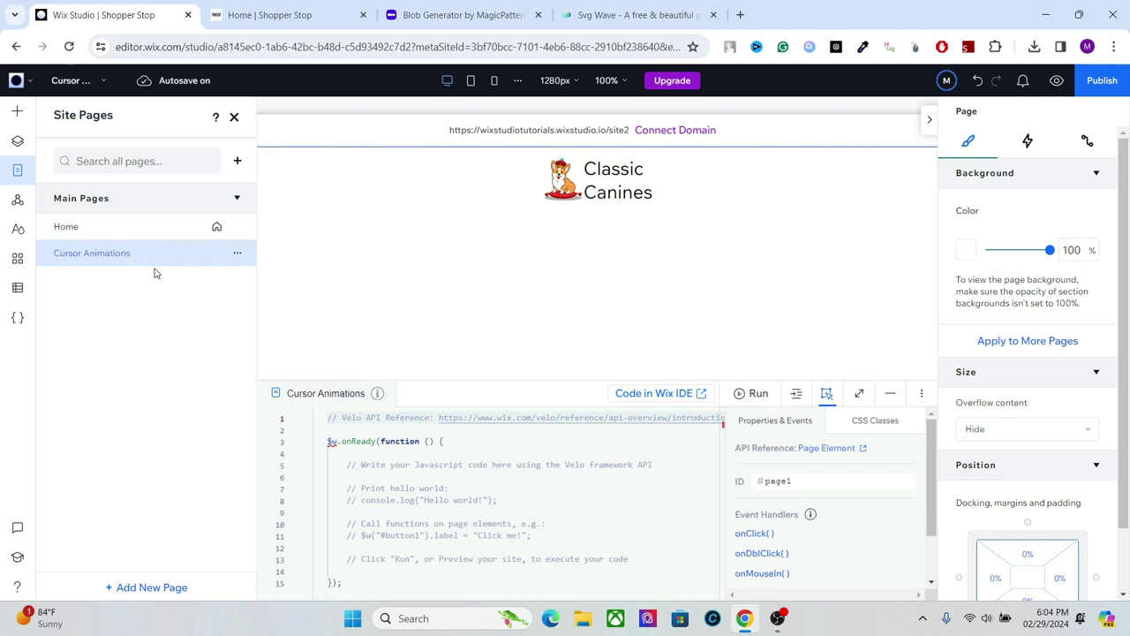
click(890, 393)
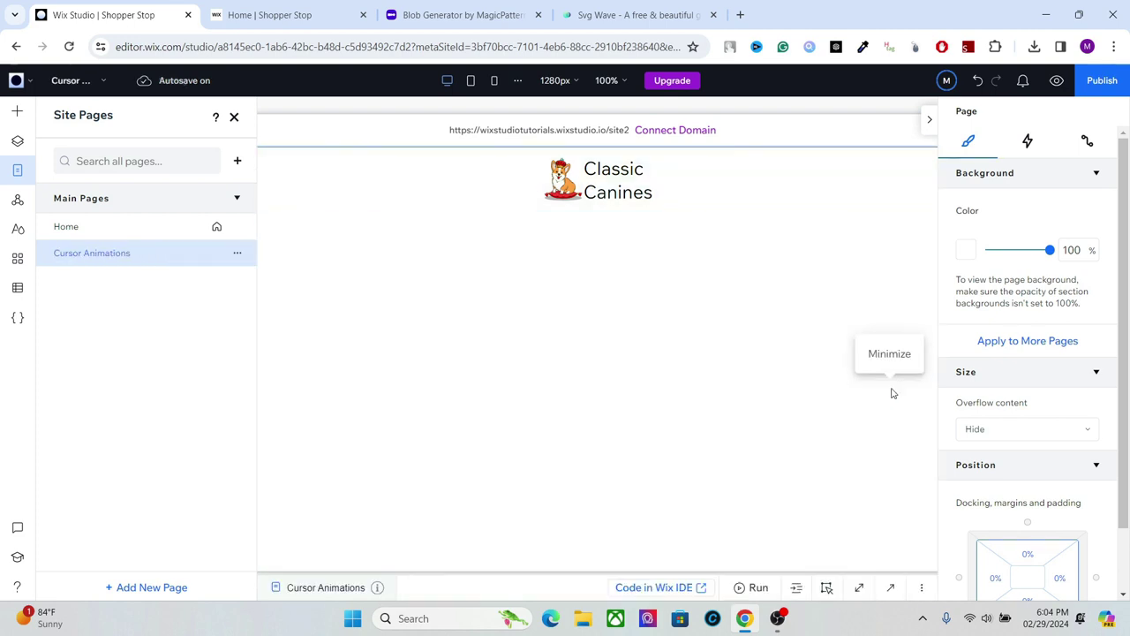
click(927, 121)
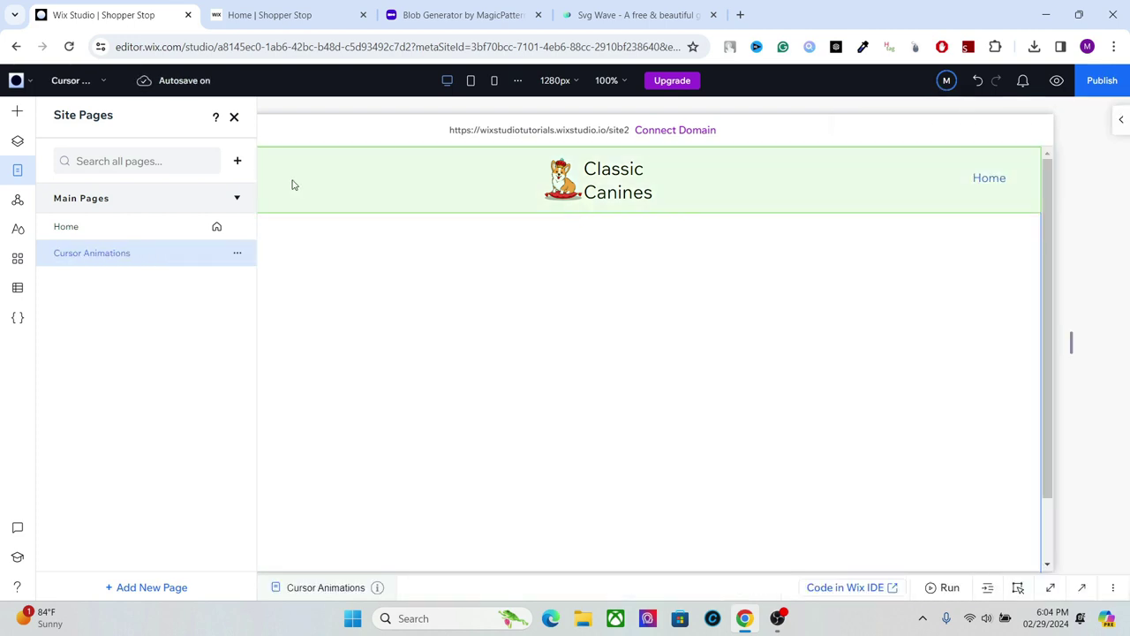
click(235, 116)
Add an Embed Code element to the blank section of the Cursor Animations page and move it slightly up and left.
click(314, 255)
click(313, 282)
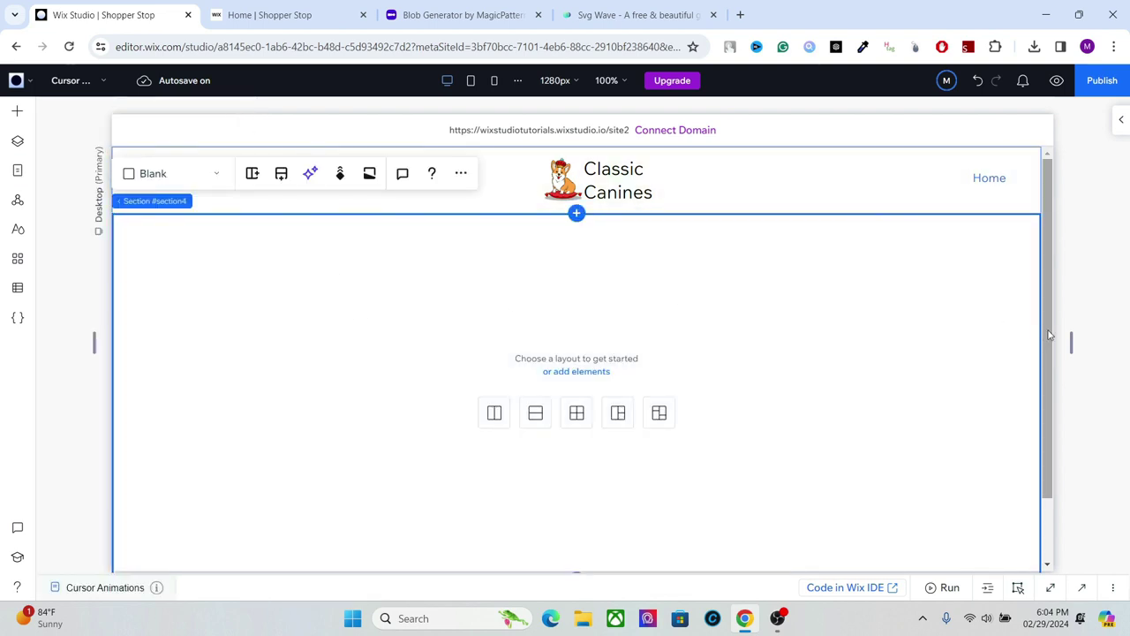
scroll(1031, 398, down, 2)
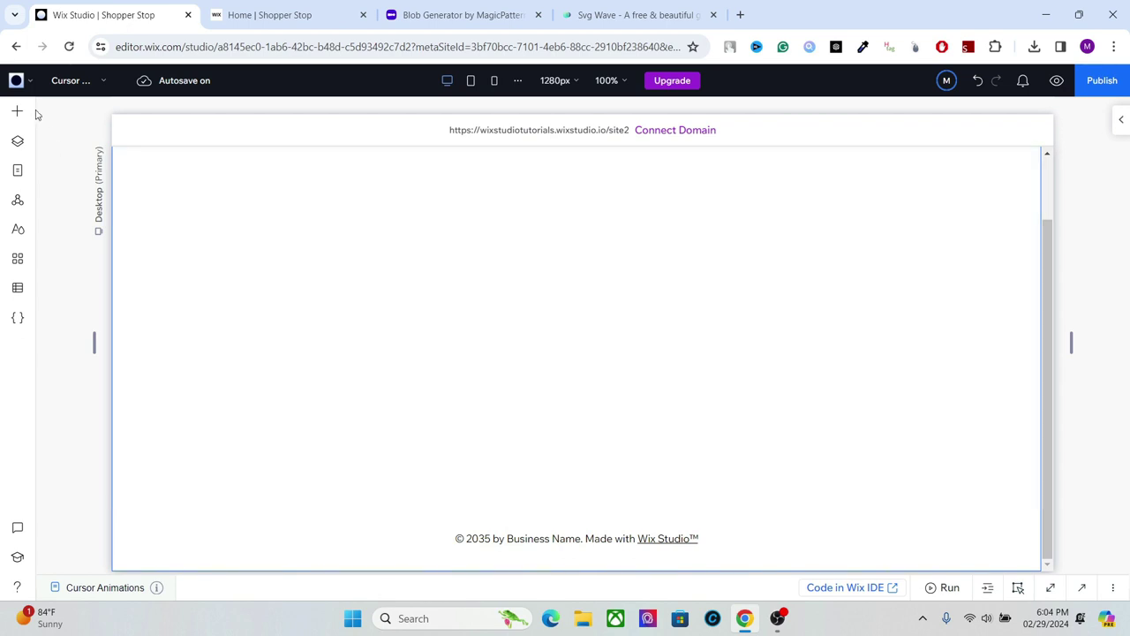
click(21, 112)
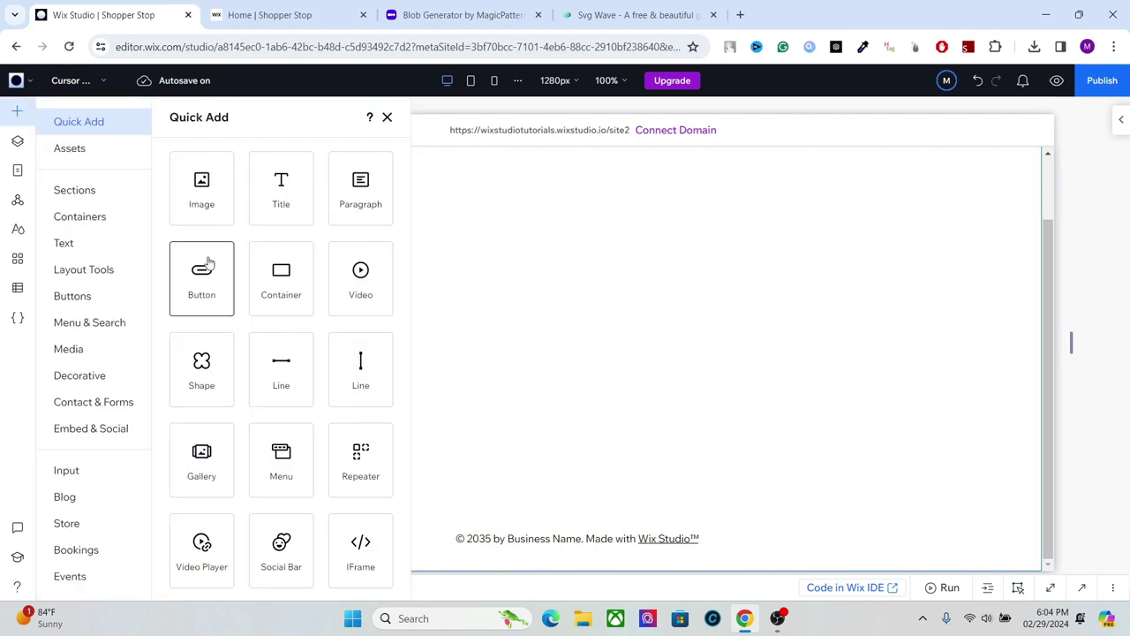
click(89, 429)
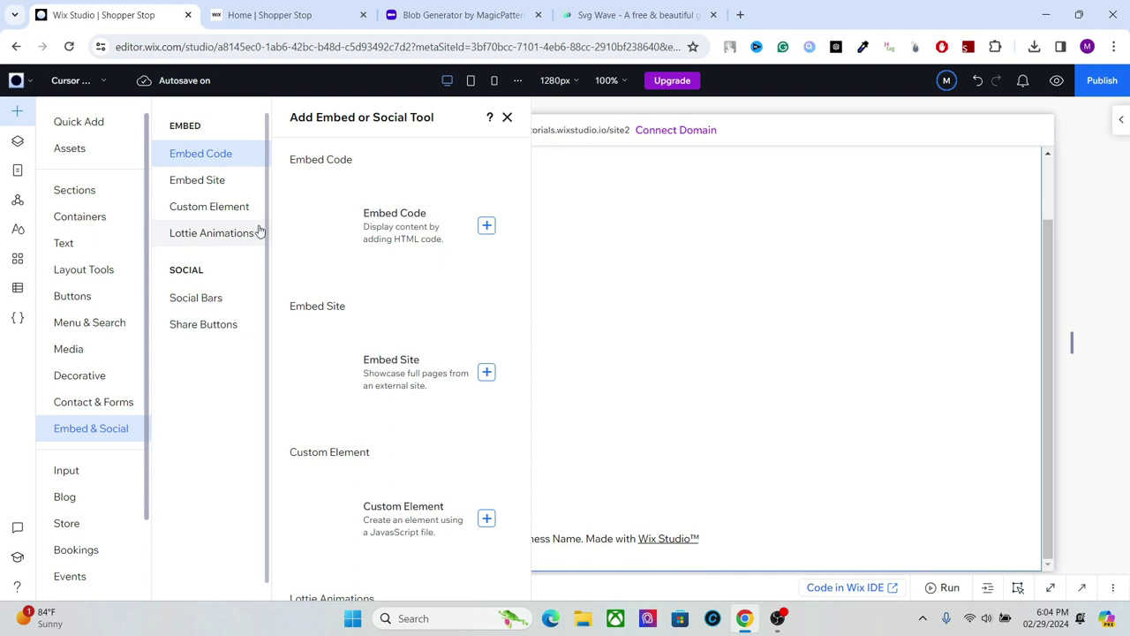
click(485, 227)
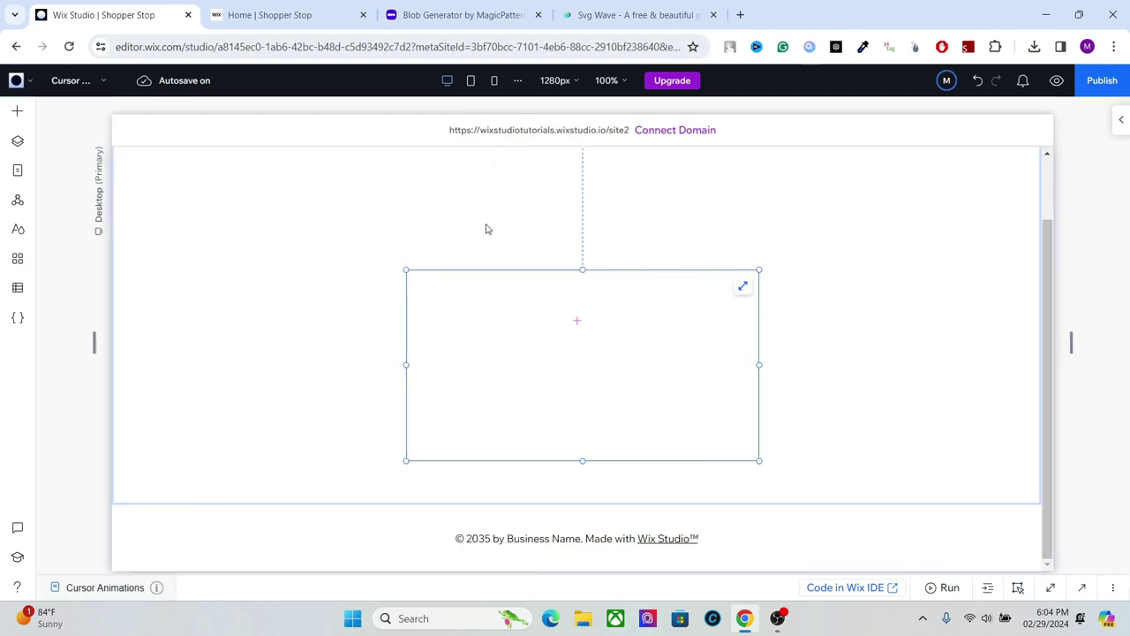
drag(528, 343, 454, 307)
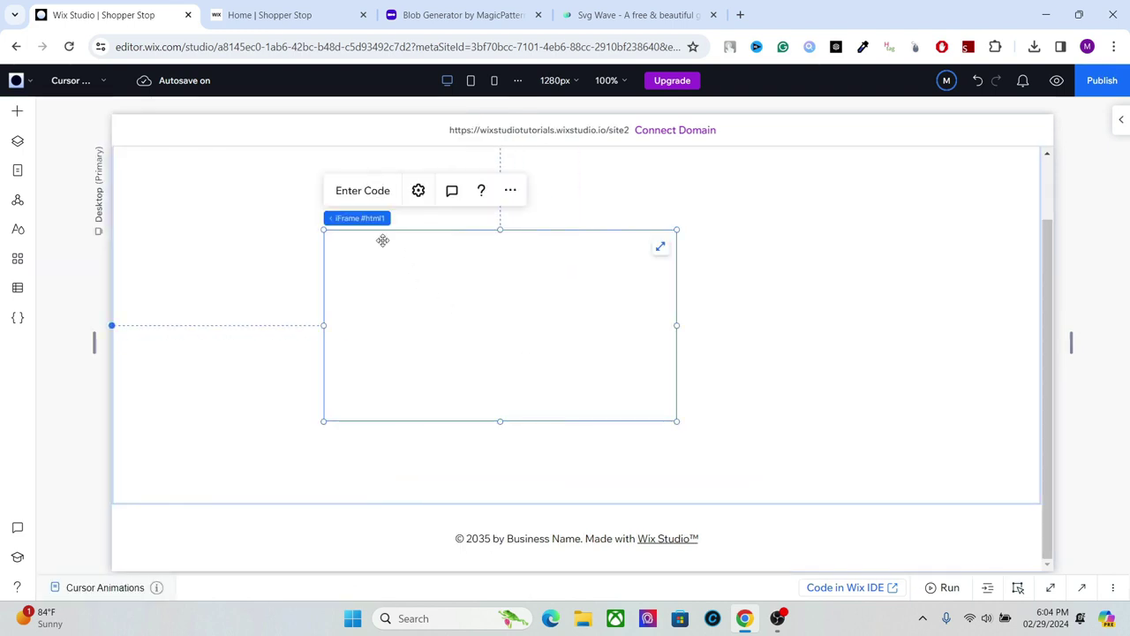
Copy the wave's SVG code from Svg Wave and apply it as the code of the embed element in Wix Studio.
click(373, 196)
click(636, 15)
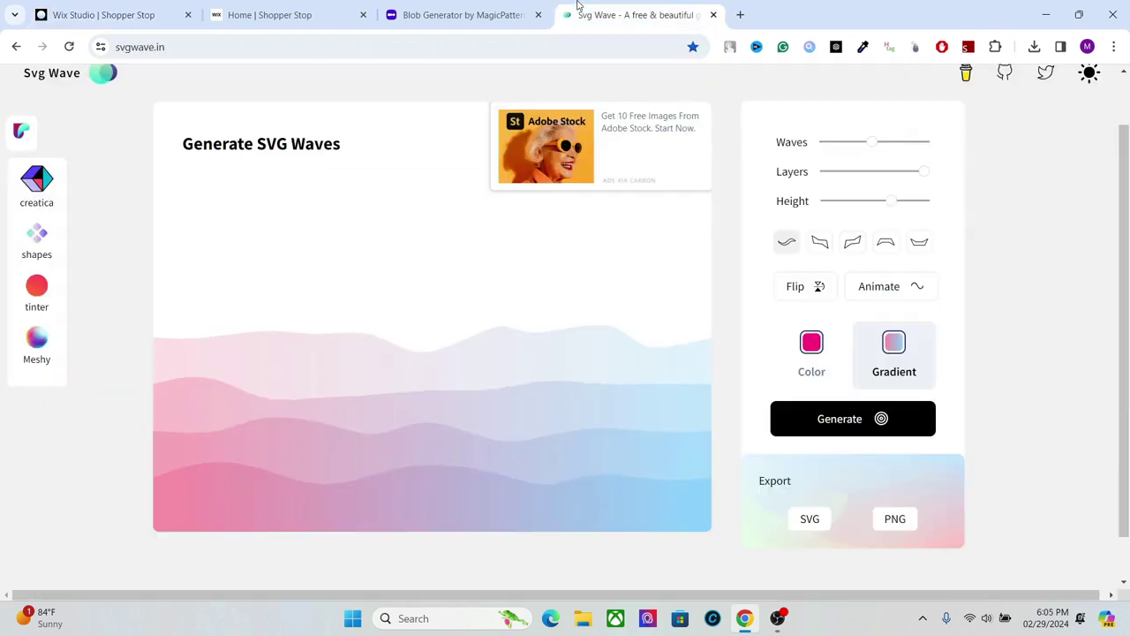
click(813, 525)
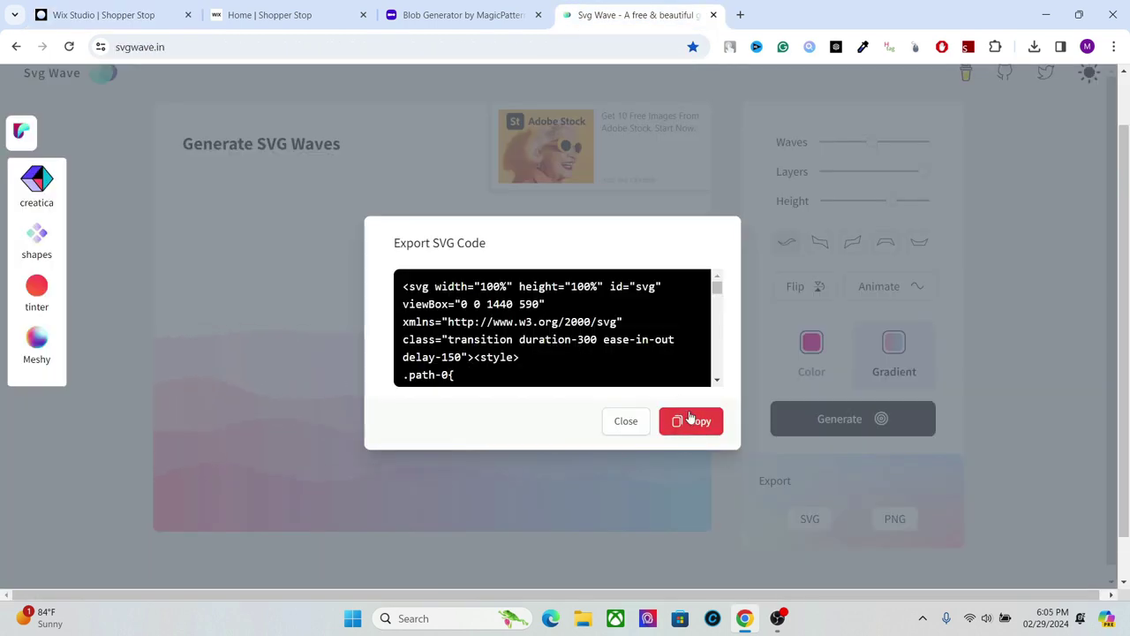
click(94, 7)
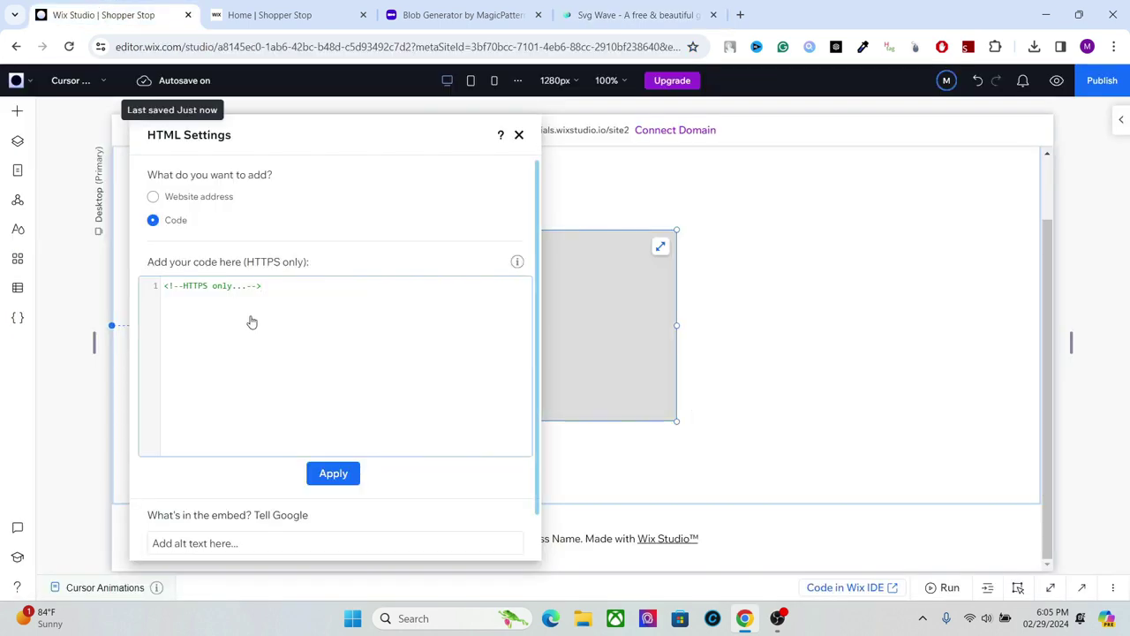
key(ctrl+v)
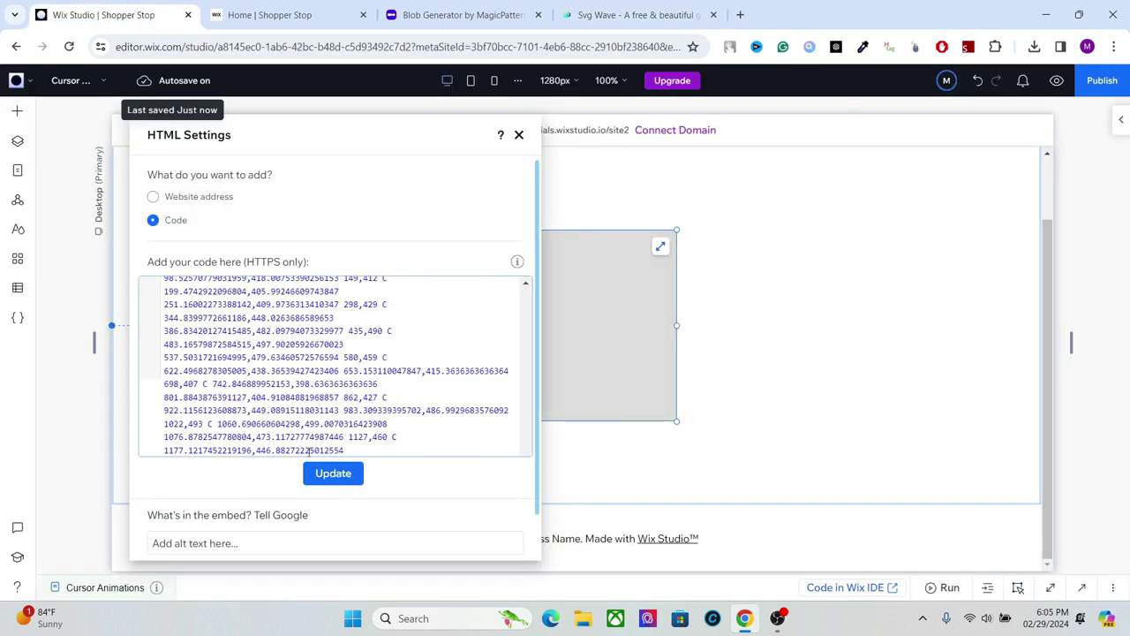
click(327, 474)
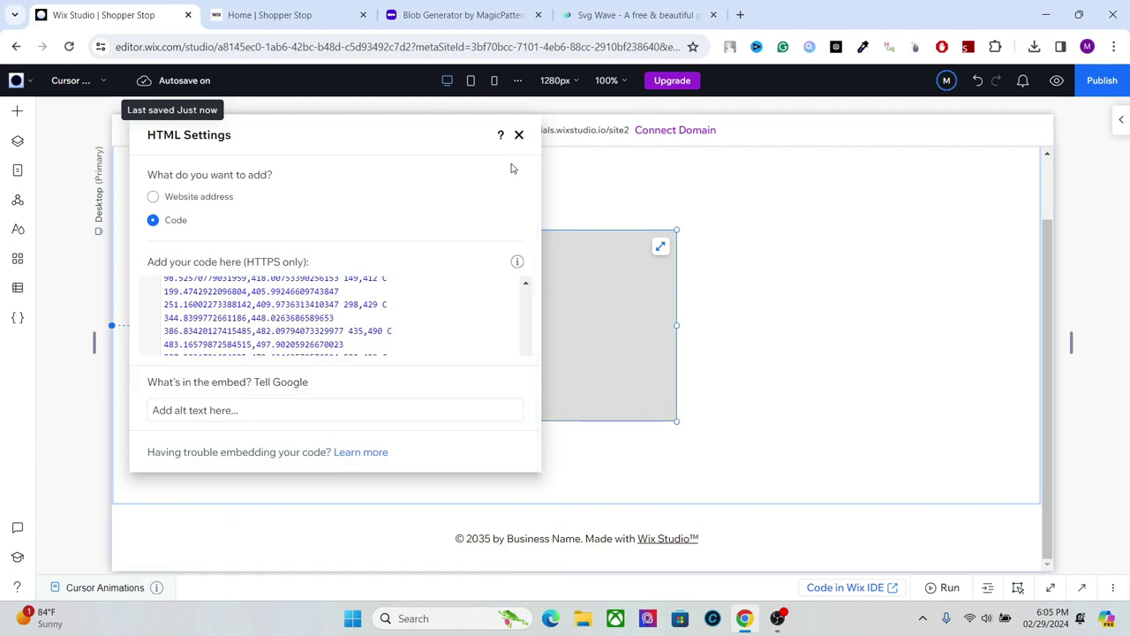
click(519, 136)
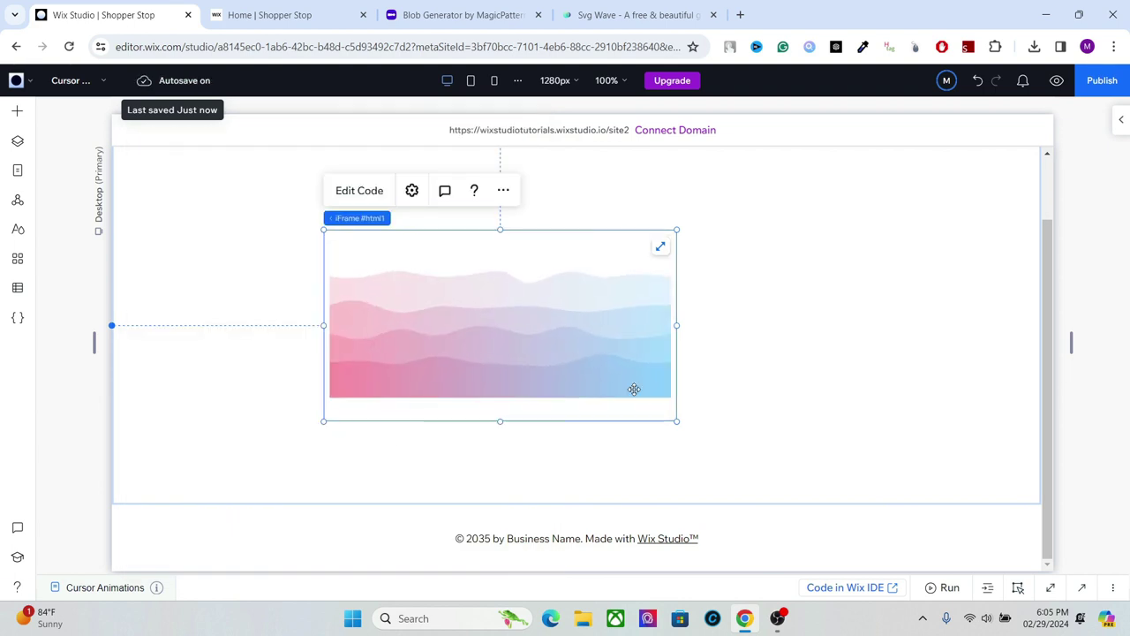
Stretch the wave embed across the full width of the section and down to the footer's upper edge.
drag(677, 326, 1040, 327)
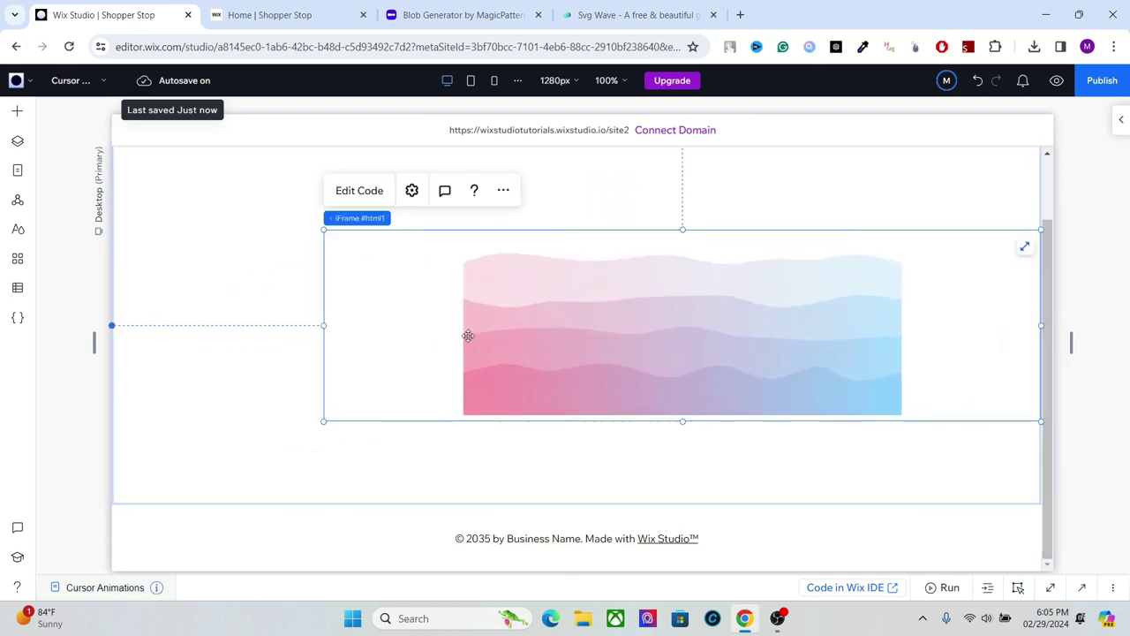
click(322, 330)
click(460, 312)
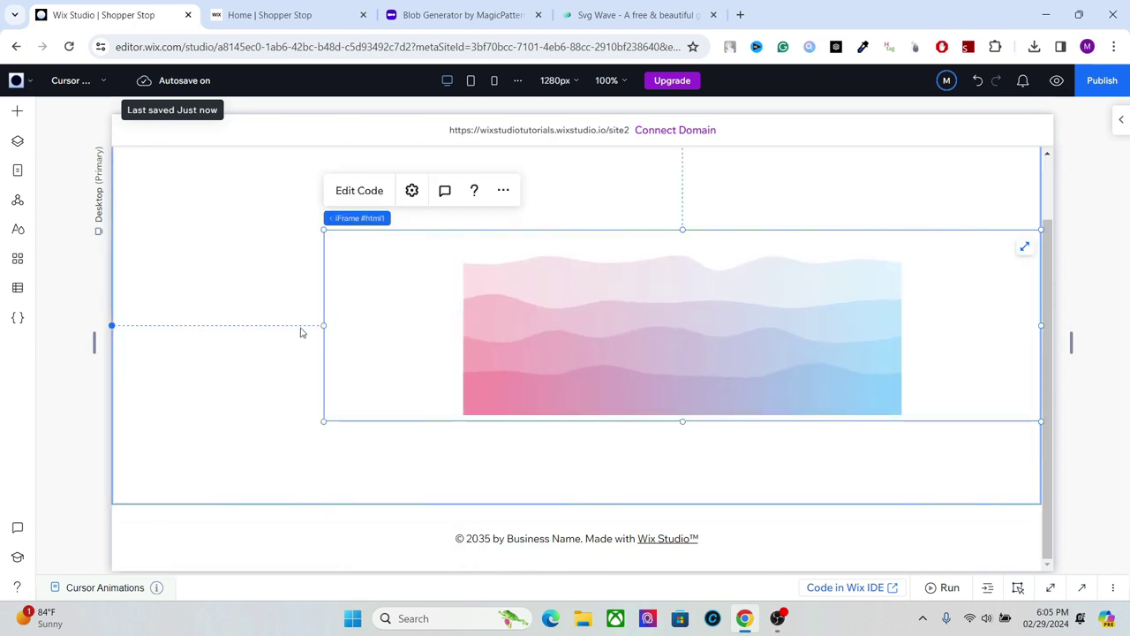
drag(323, 325, 113, 323)
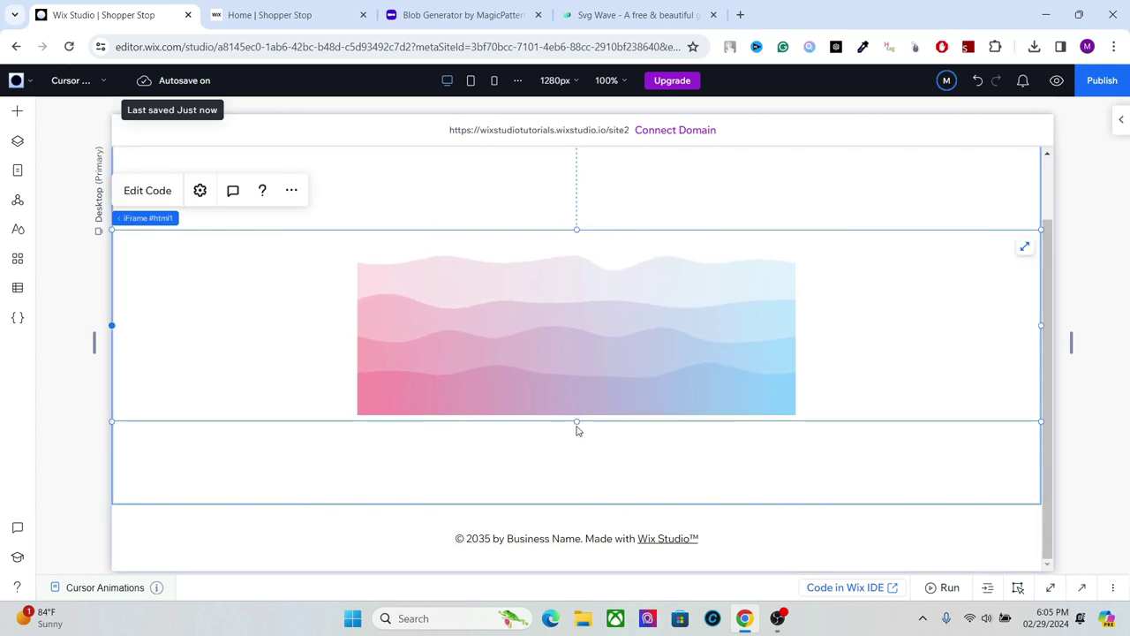
drag(576, 423, 555, 508)
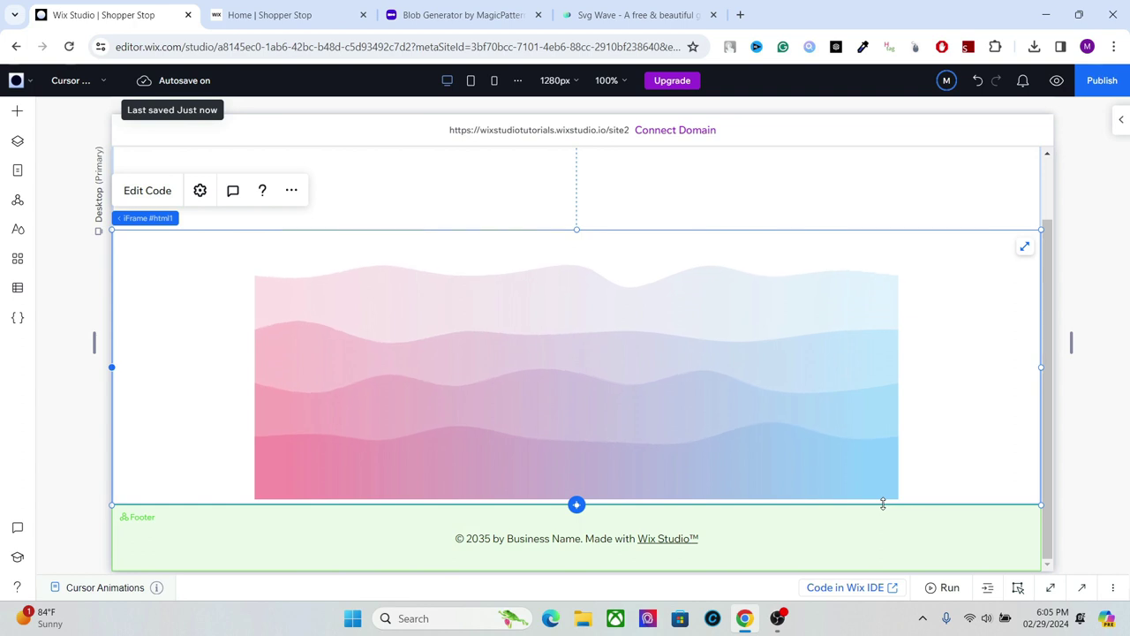
Extend the wave embed upward toward the header, widen it slightly past the page edges, and shift it slightly down.
drag(578, 231, 601, 92)
drag(1040, 276, 1046, 276)
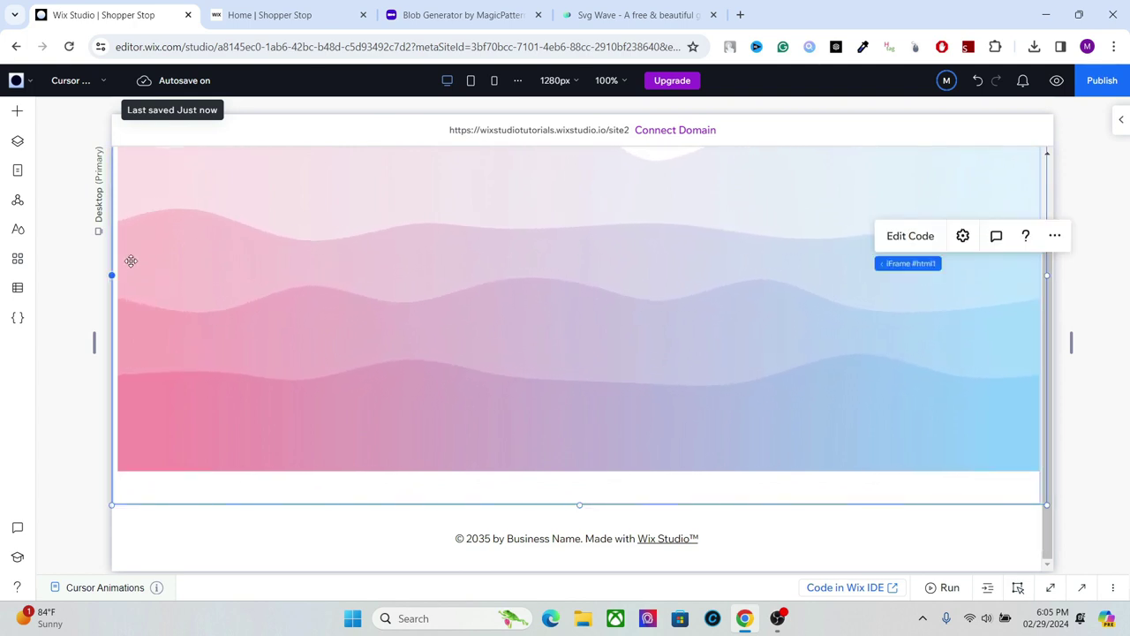
drag(111, 274, 107, 276)
drag(365, 306, 360, 340)
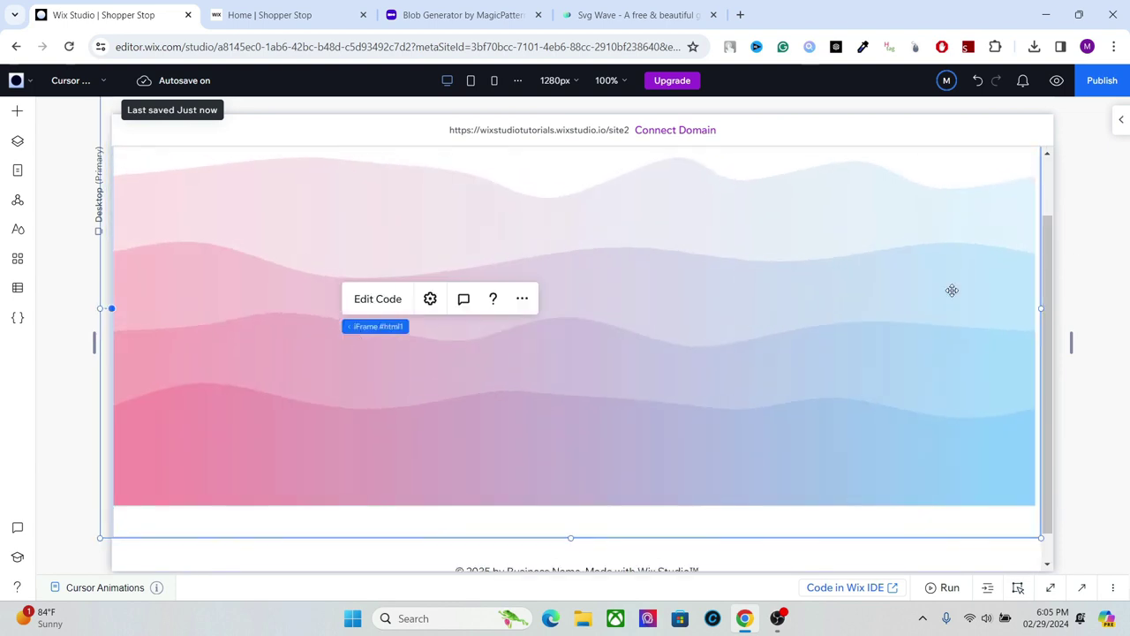
scroll(971, 282, up, 2)
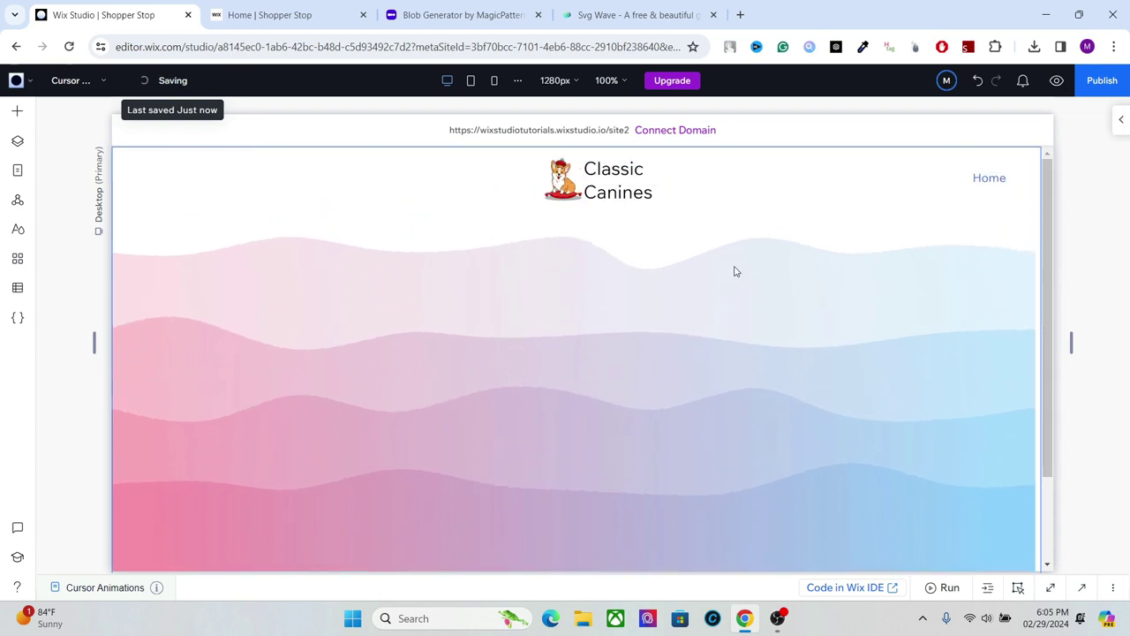
click(432, 327)
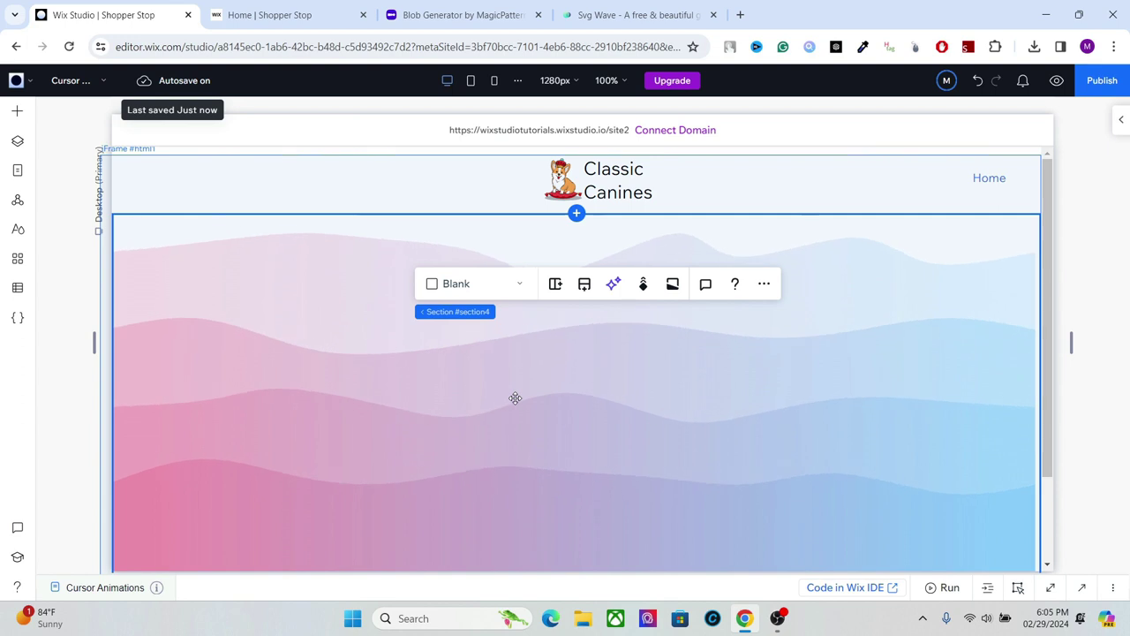
In Svg Wave, choose the rising wave shape, lower the height to the minimum, and reduce the layers and wave count.
click(649, 8)
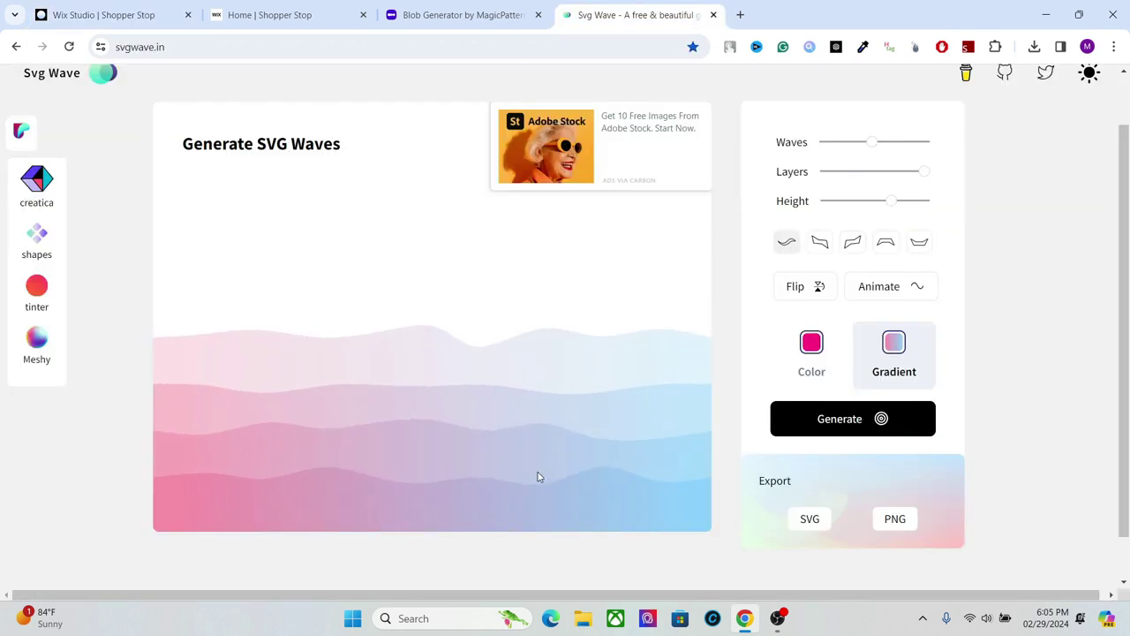
click(852, 242)
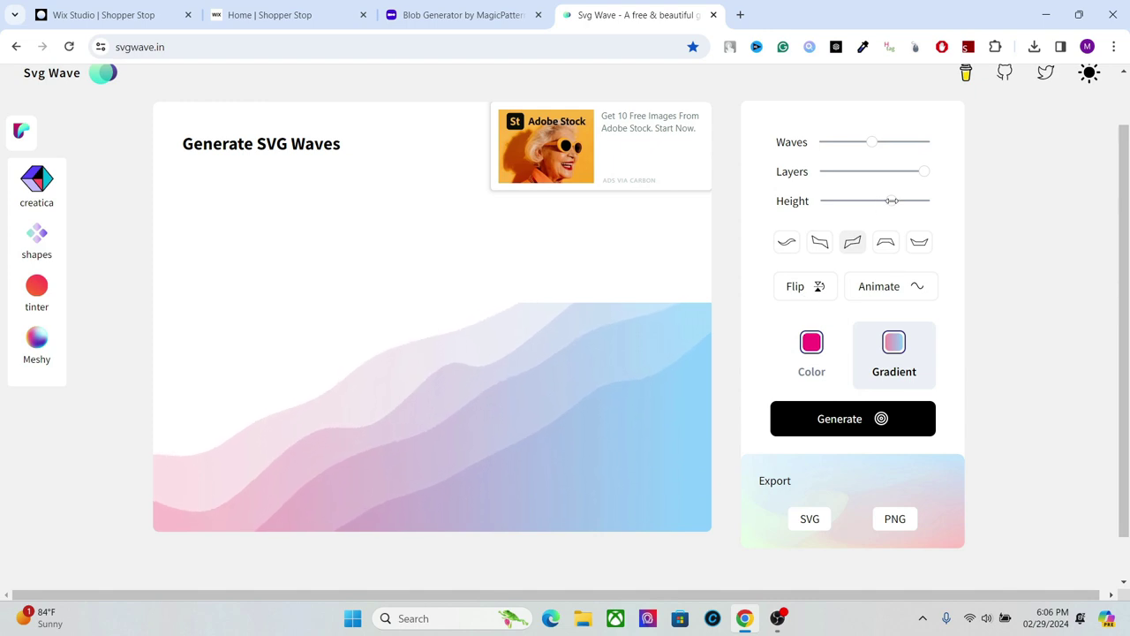
drag(864, 200, 821, 202)
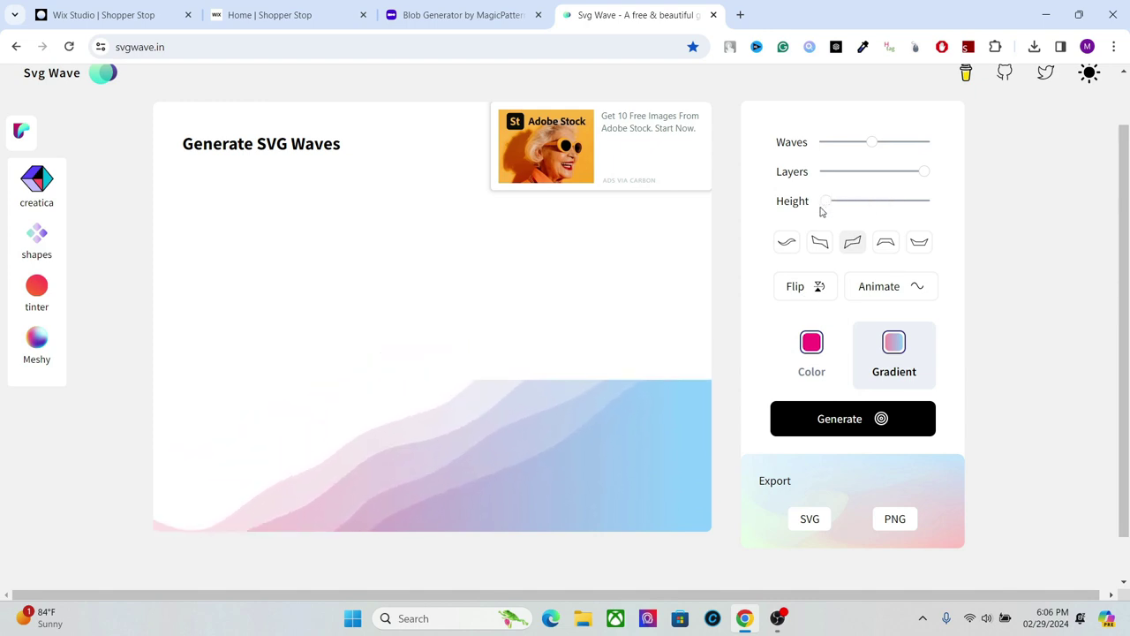
drag(922, 169, 970, 170)
drag(899, 171, 888, 176)
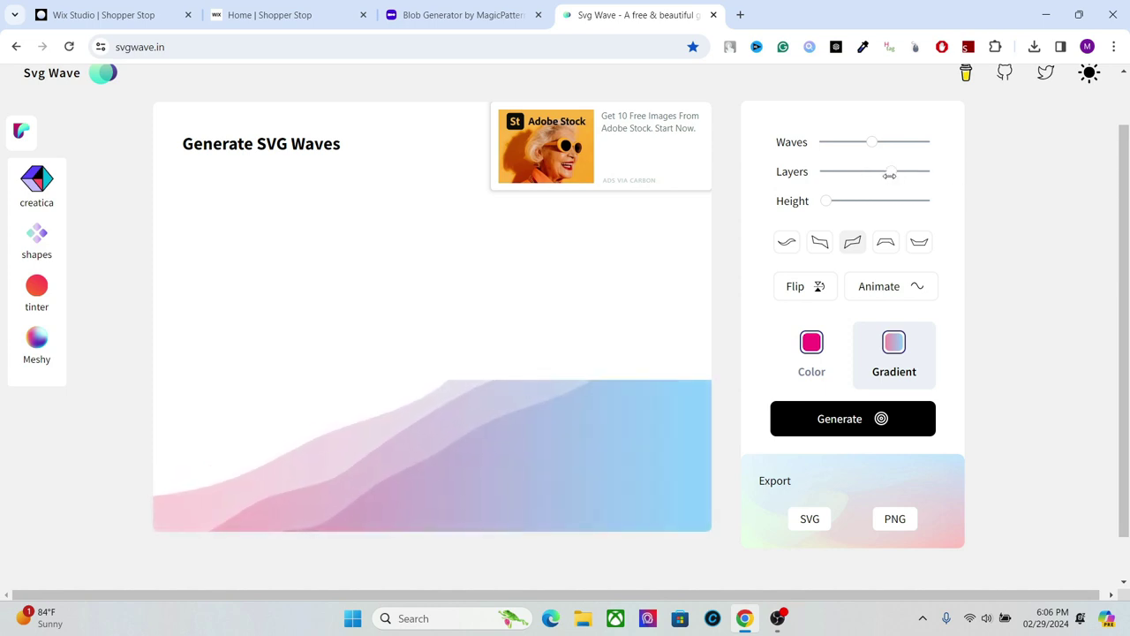
drag(872, 141, 814, 203)
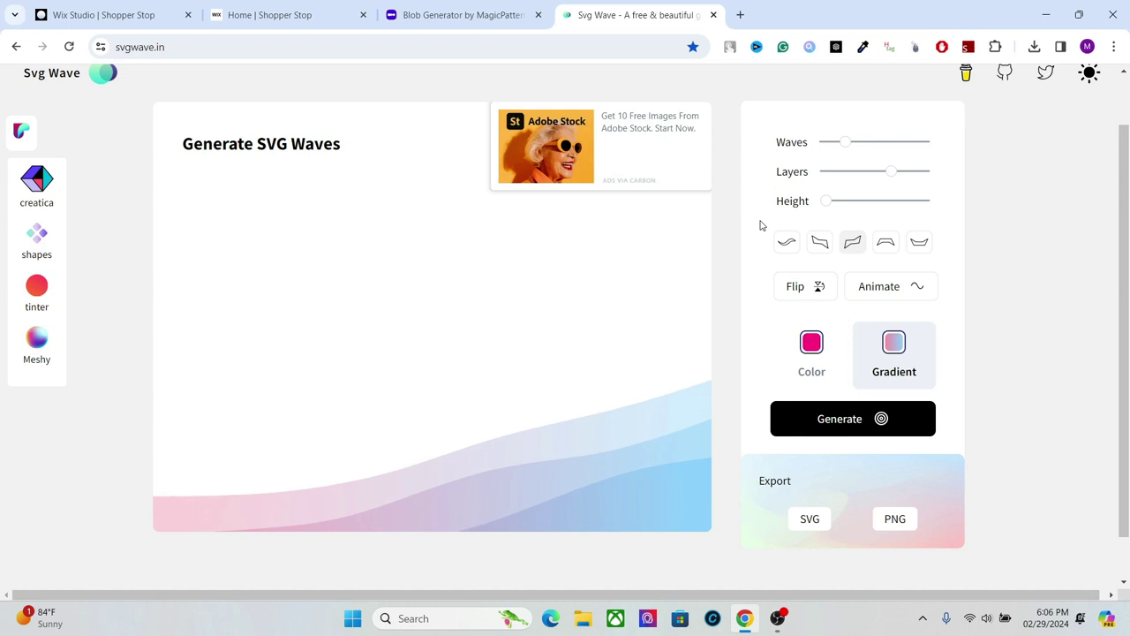
Export the rising wave's SVG code and use it to replace the code in the Wix Studio embed element.
click(801, 519)
click(682, 422)
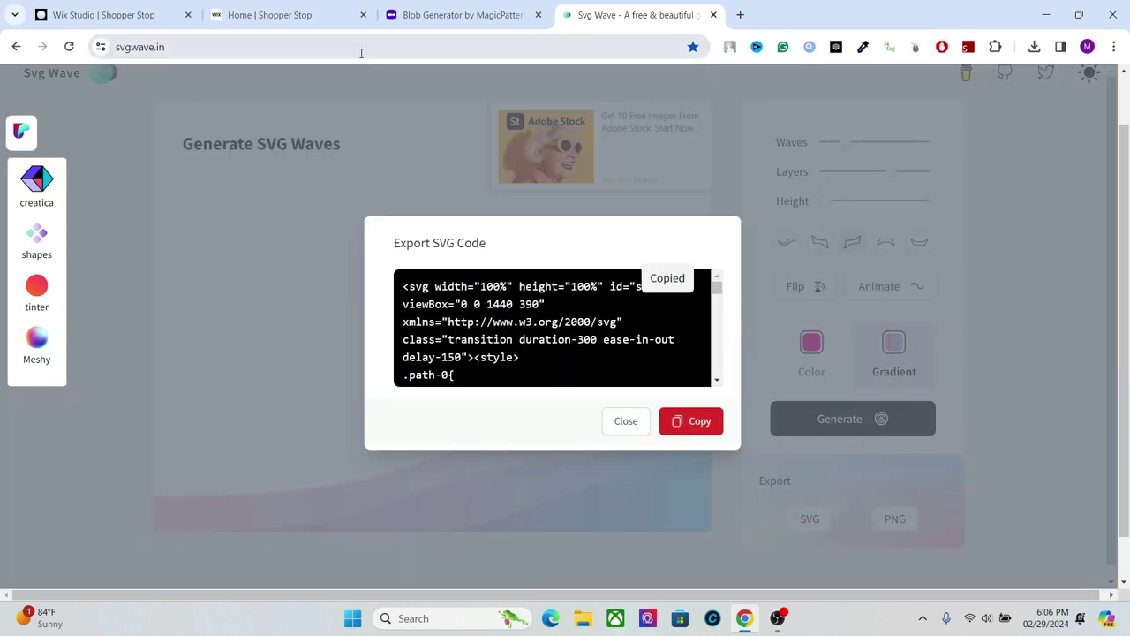
click(172, 10)
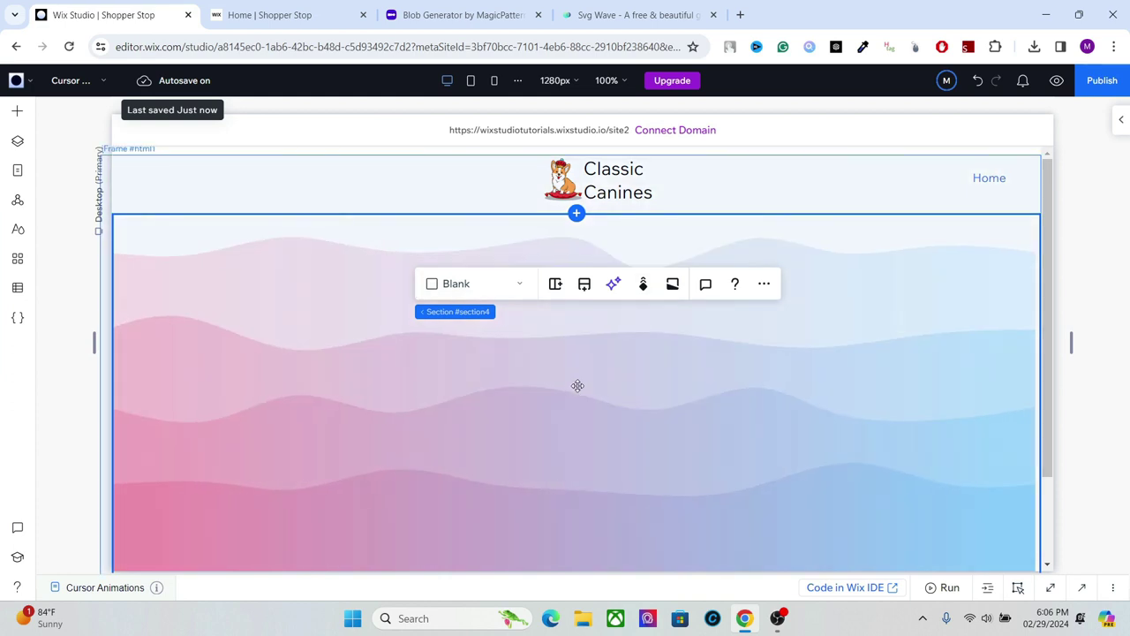
click(577, 386)
click(608, 349)
click(488, 383)
key(ctrl+v)
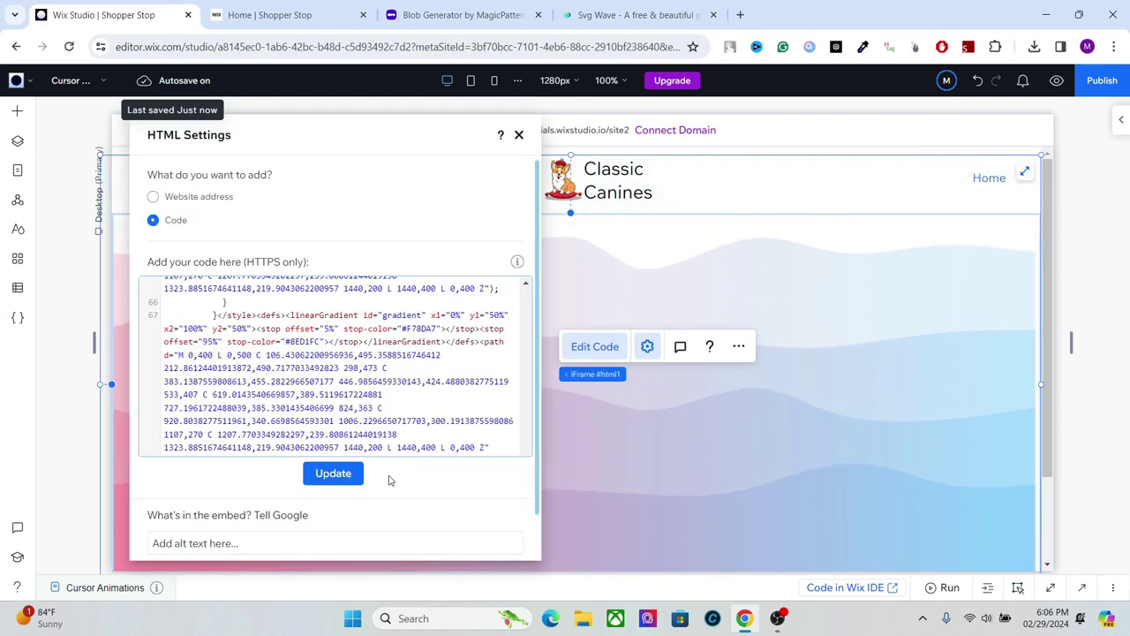
click(346, 474)
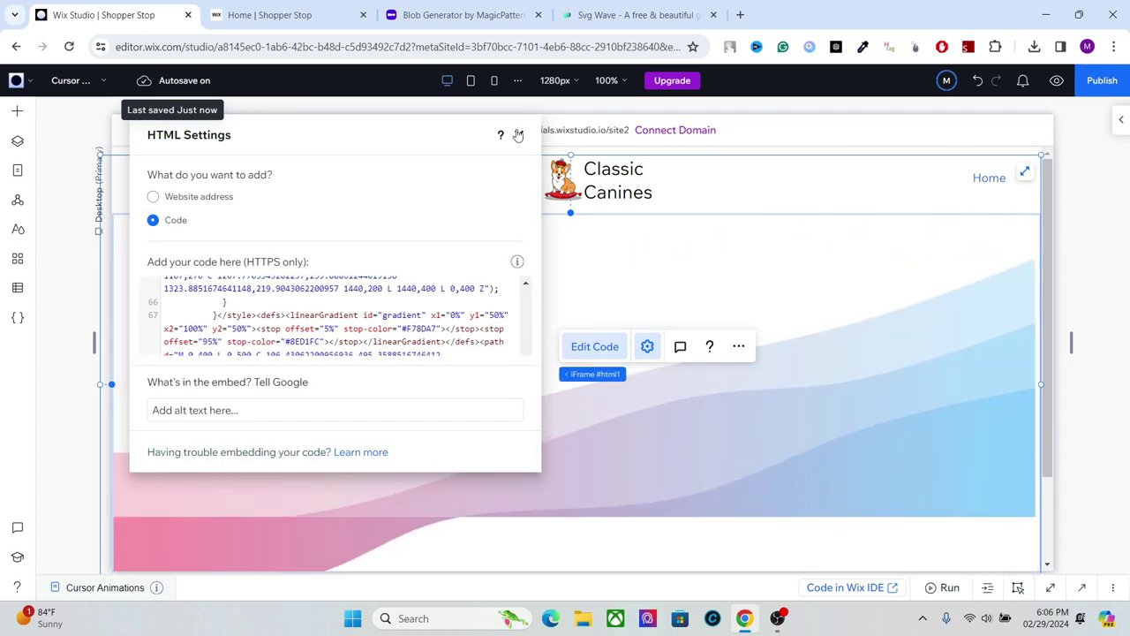
click(518, 134)
Add a blank section between the wave section and the footer.
scroll(1048, 353, down, 2)
click(529, 297)
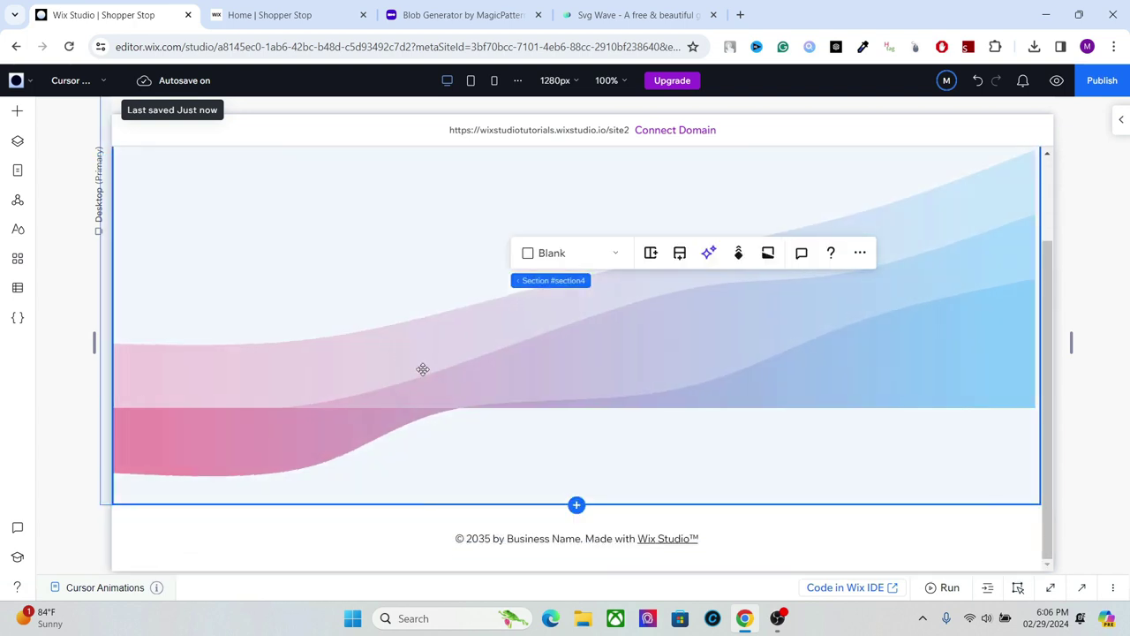
click(399, 350)
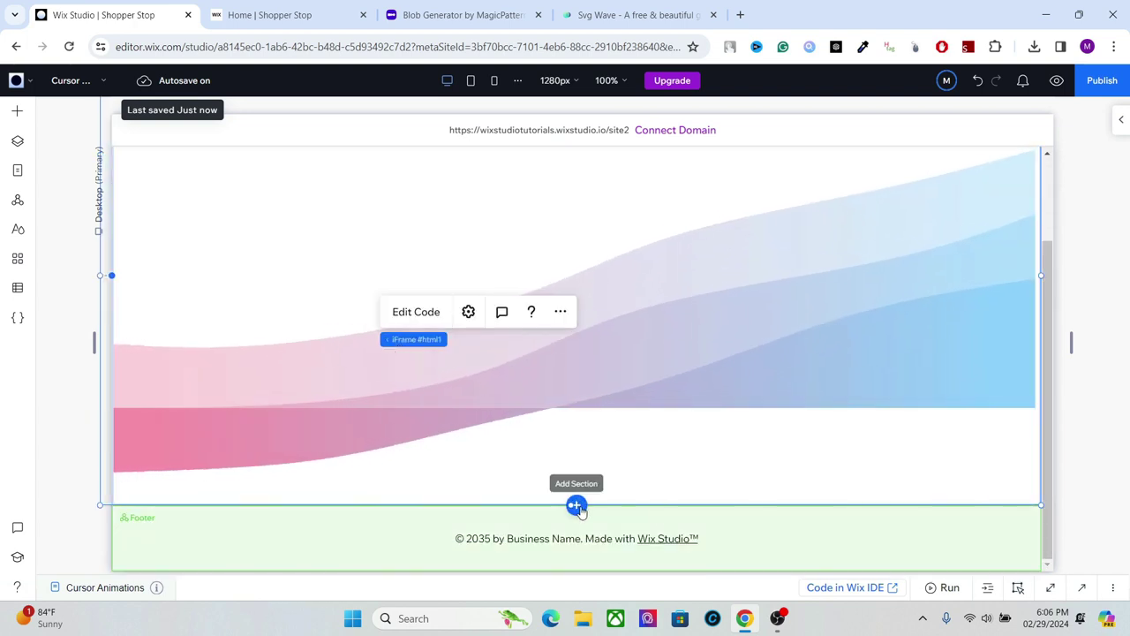
click(575, 505)
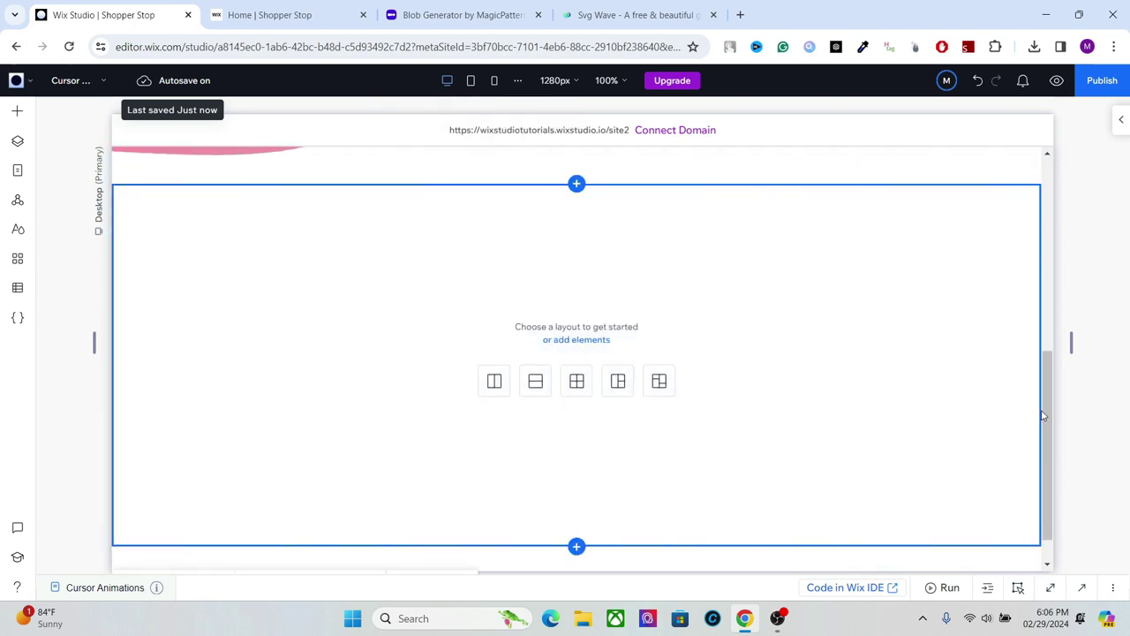
Move the wave embed down until the wave meets the section's lower edge, and fit it across the page width.
scroll(1044, 408, up, 4)
click(765, 281)
click(600, 280)
click(521, 279)
drag(522, 279, 528, 373)
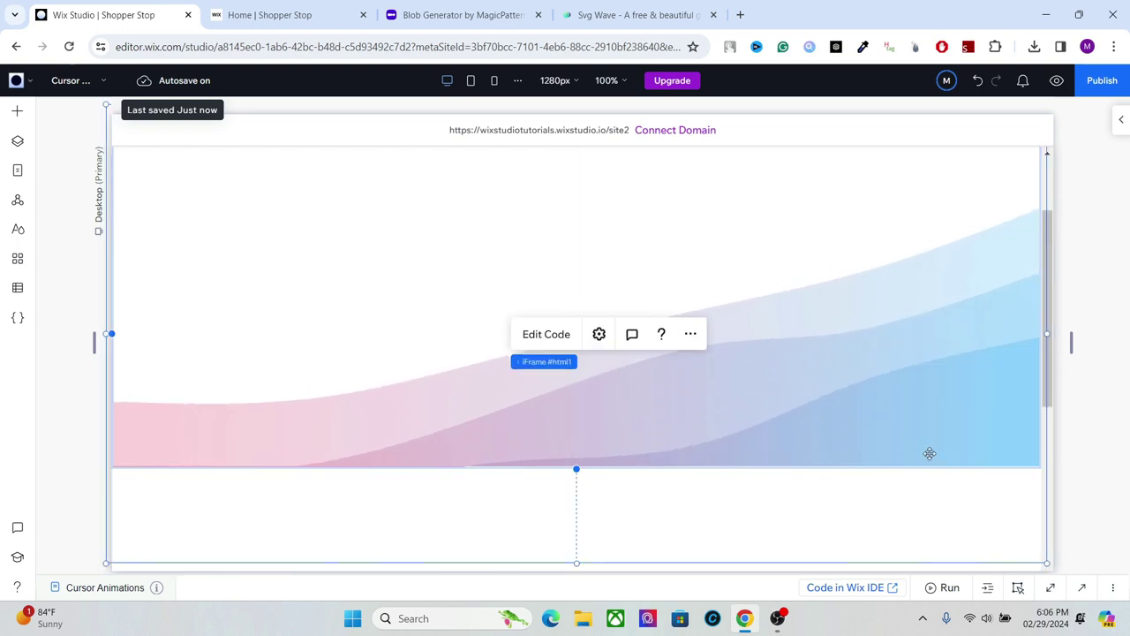
click(910, 258)
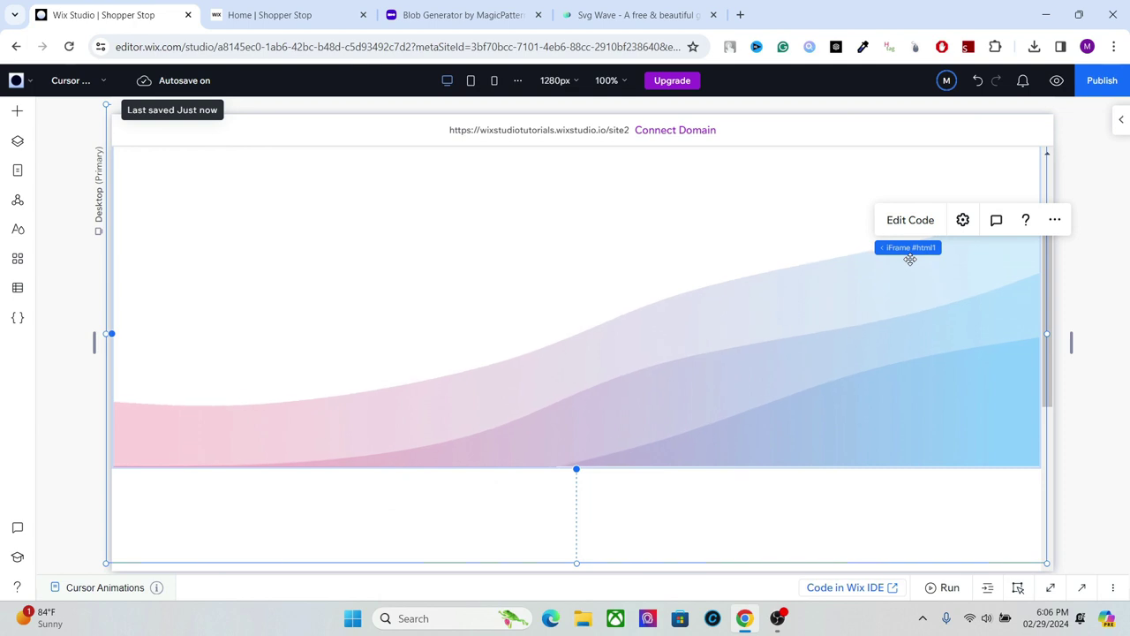
click(687, 306)
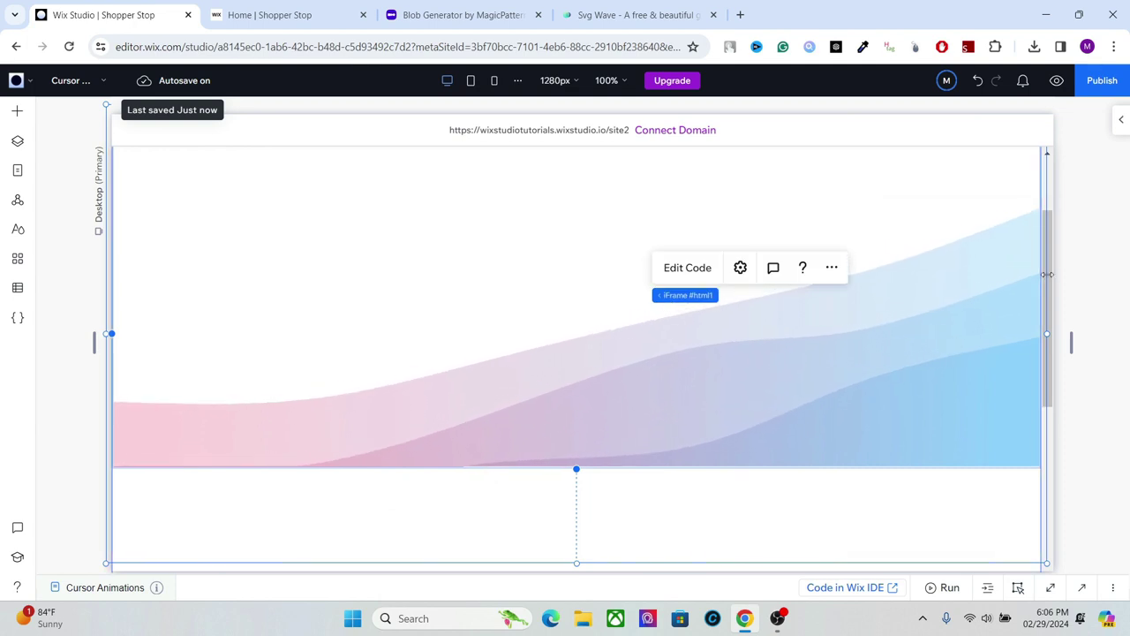
Upload the portrait, pink and orange blob files from the Downloads folder to the Wix Studio site's media.
click(483, 10)
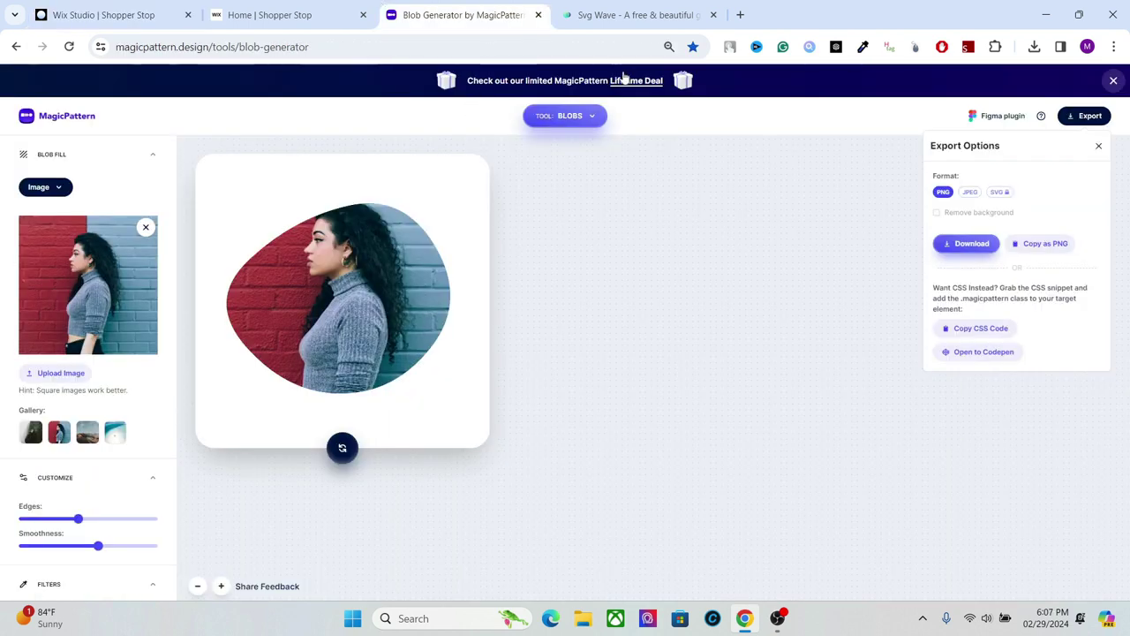
click(128, 11)
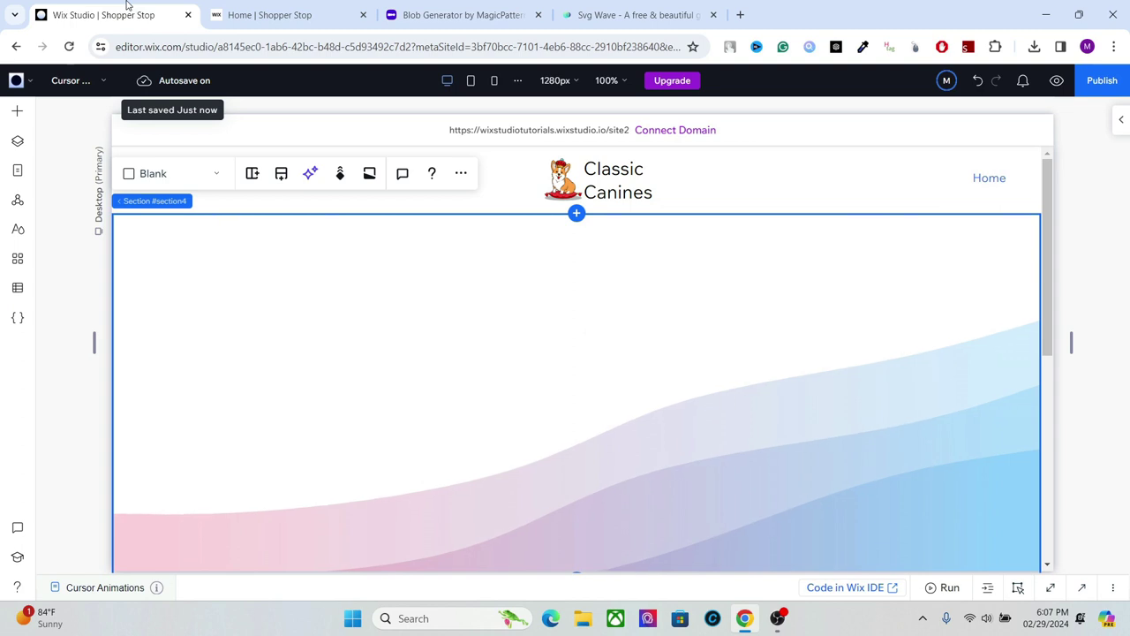
click(19, 113)
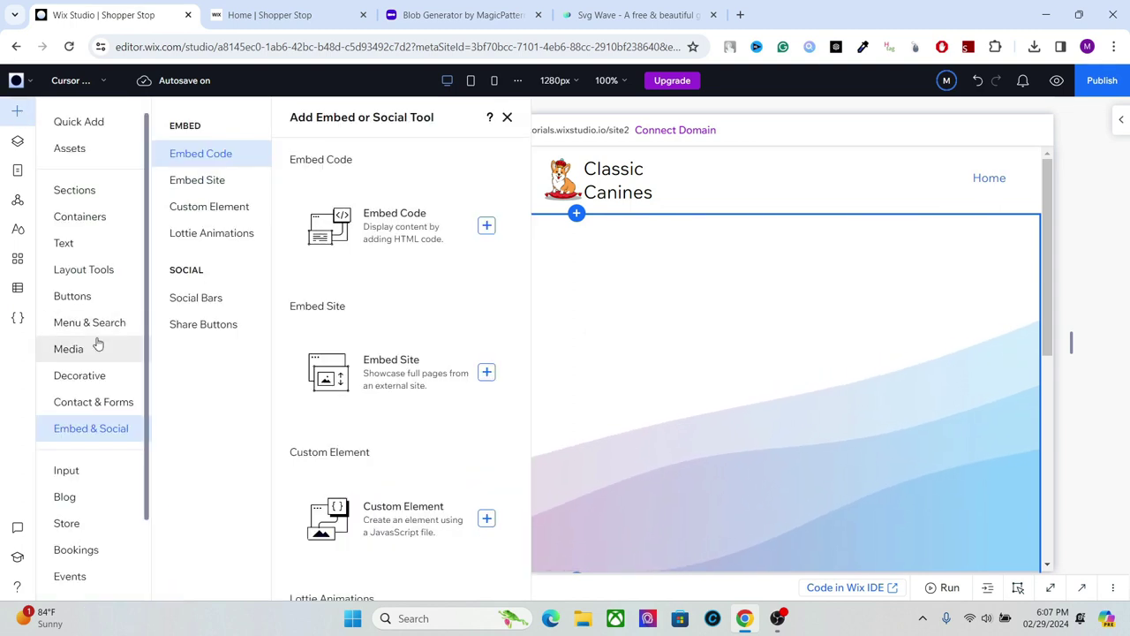
click(67, 348)
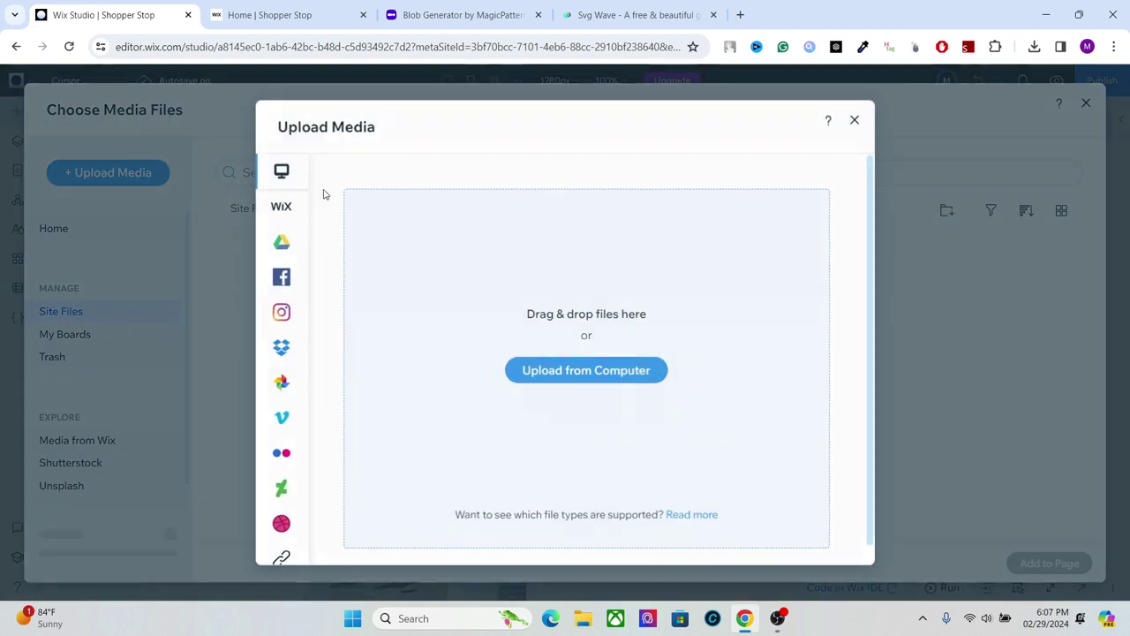
click(320, 198)
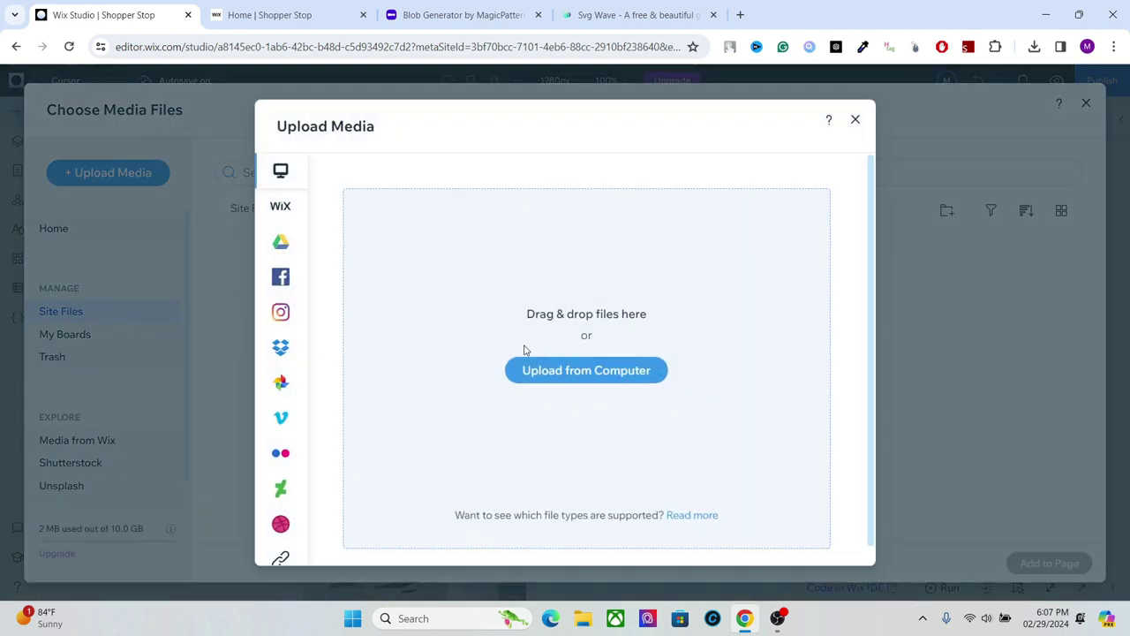
click(582, 375)
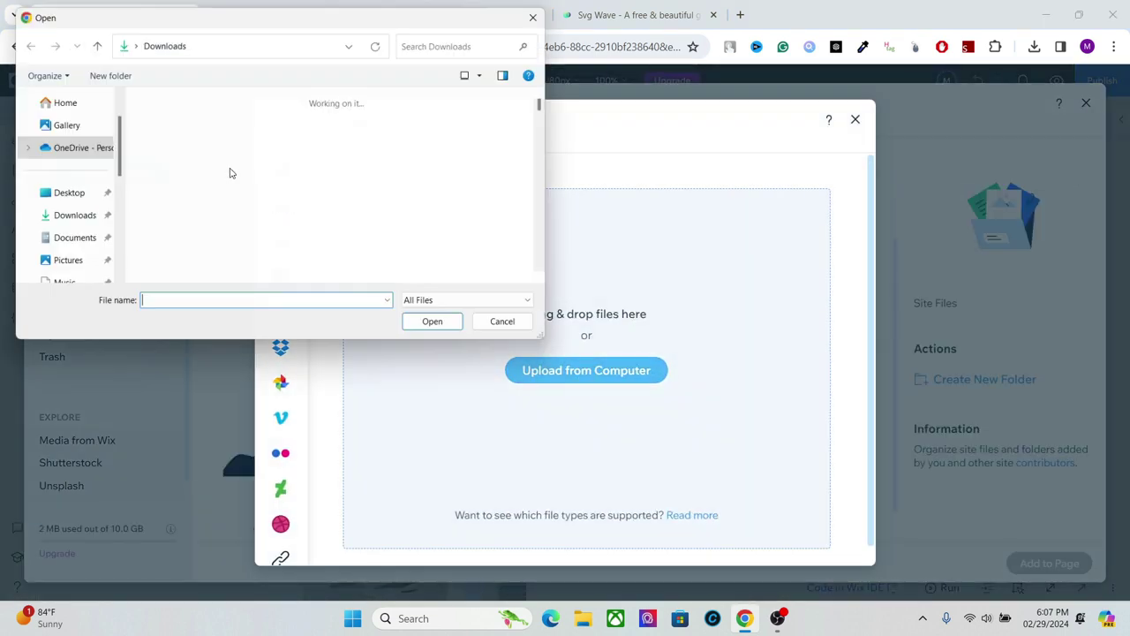
drag(132, 139, 325, 152)
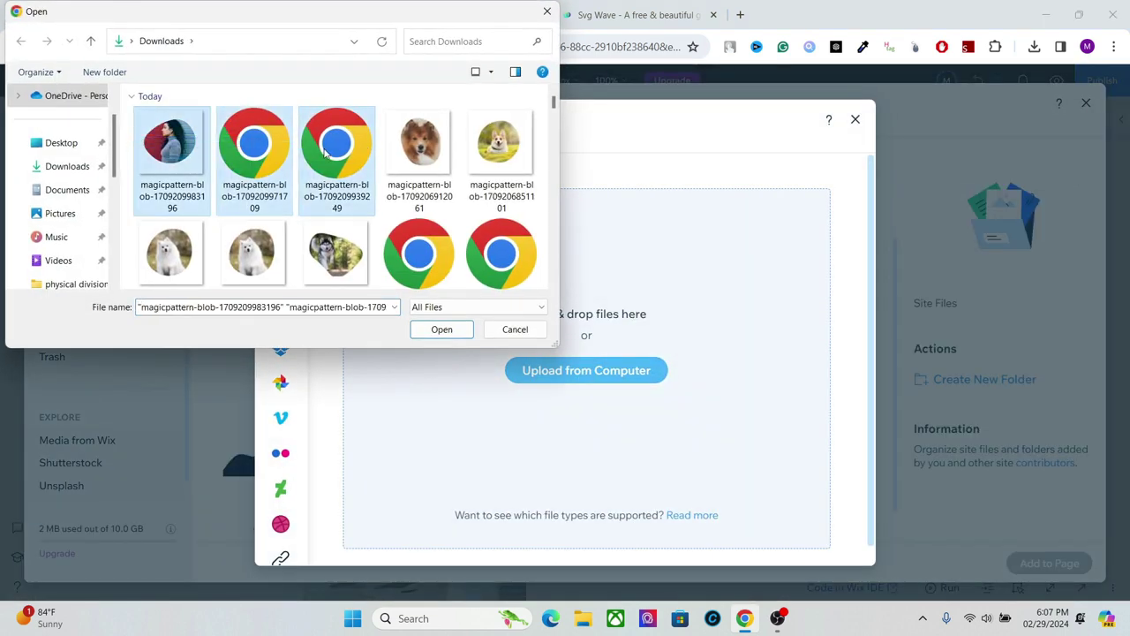
click(441, 330)
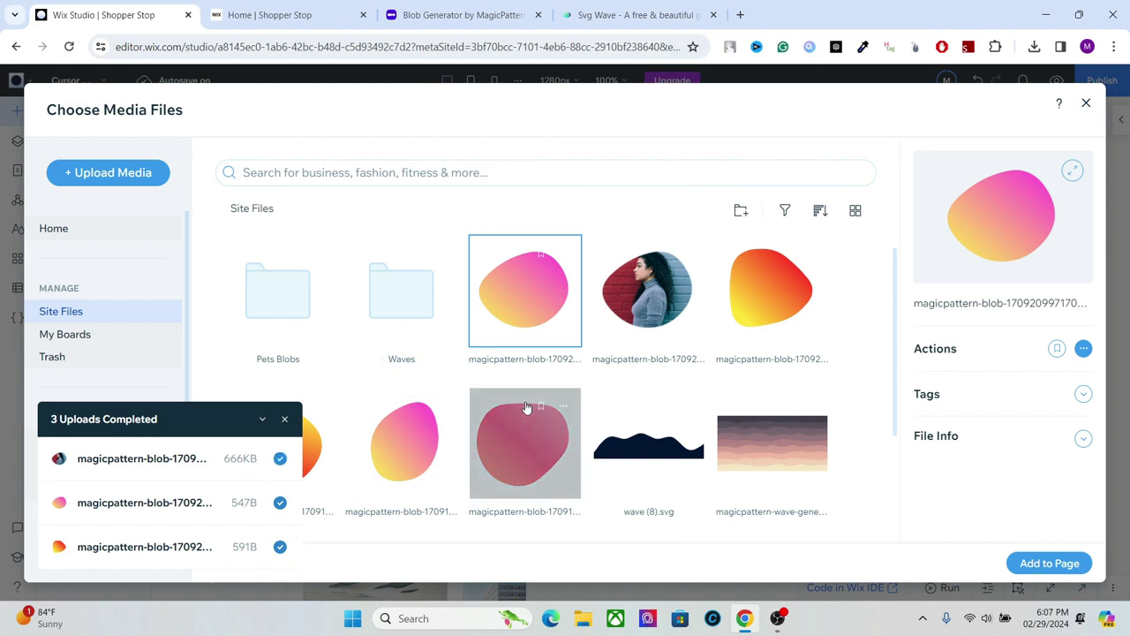
Select the three newly uploaded blobs in the site files and add them to the page.
click(786, 319)
ctrl+click(651, 303)
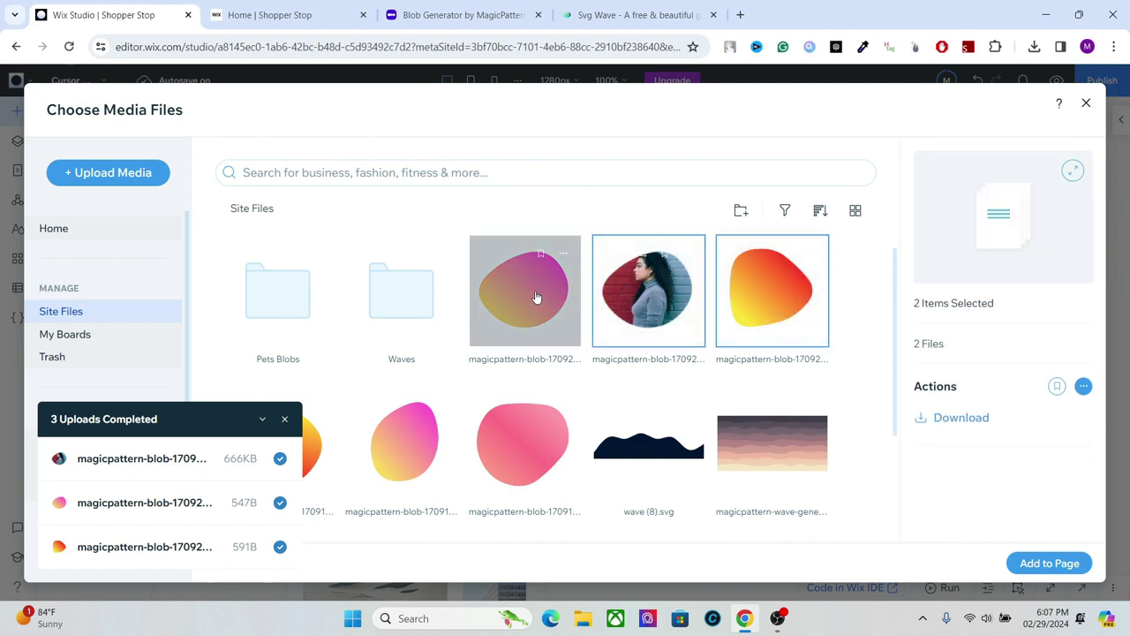
click(1044, 562)
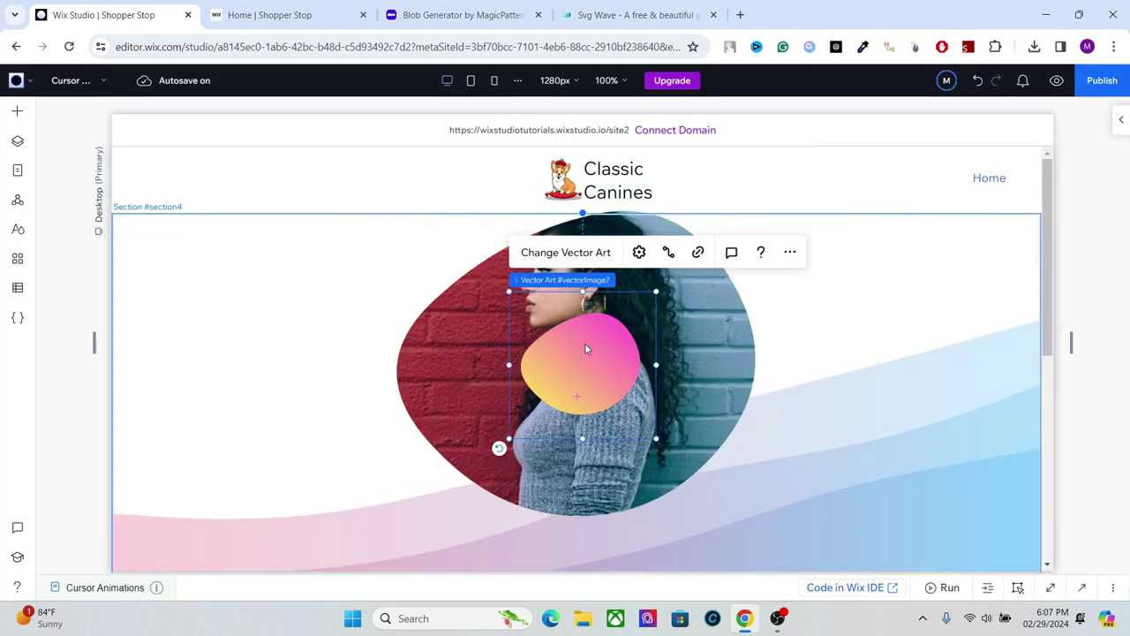
Move the pink blob to the section's upper left, enlarge it, and let it overlap the header.
drag(524, 344, 124, 314)
drag(253, 344, 305, 344)
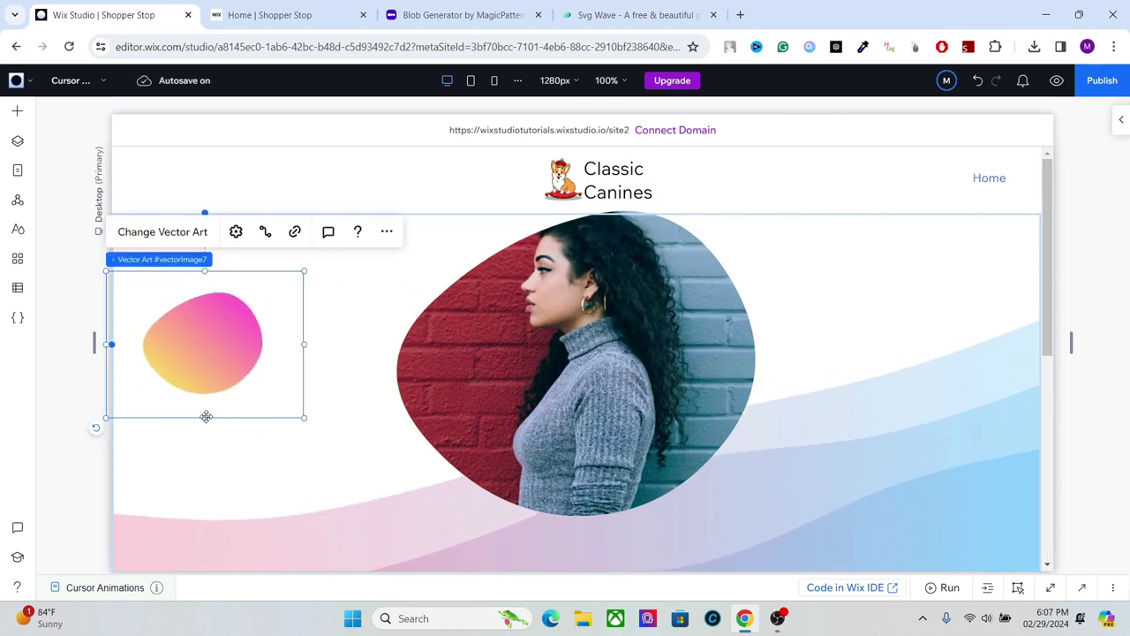
drag(204, 416, 207, 464)
drag(217, 374, 282, 243)
Move the portrait blob to the section's lower left and shift the orange blob slightly up and right.
drag(653, 315, 288, 435)
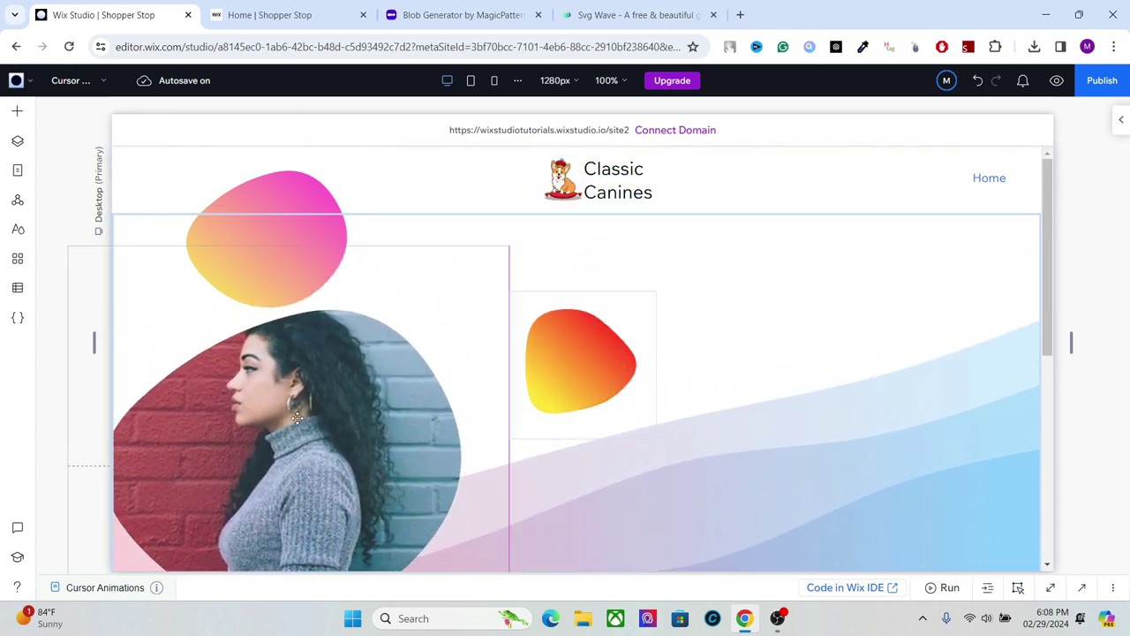
click(622, 318)
drag(628, 313, 674, 293)
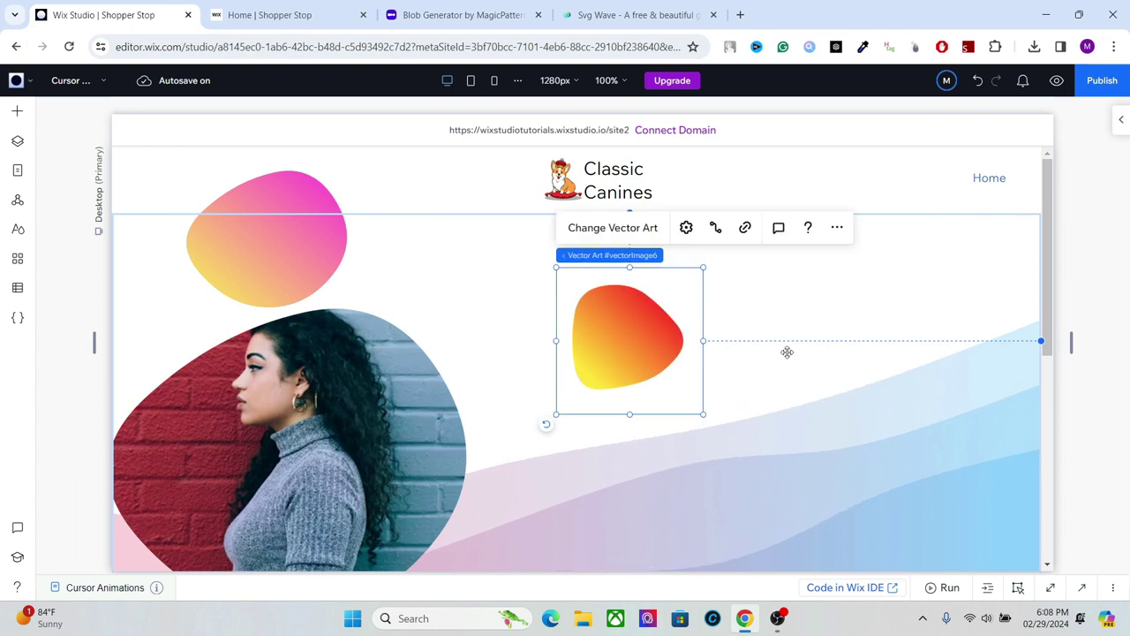
click(840, 441)
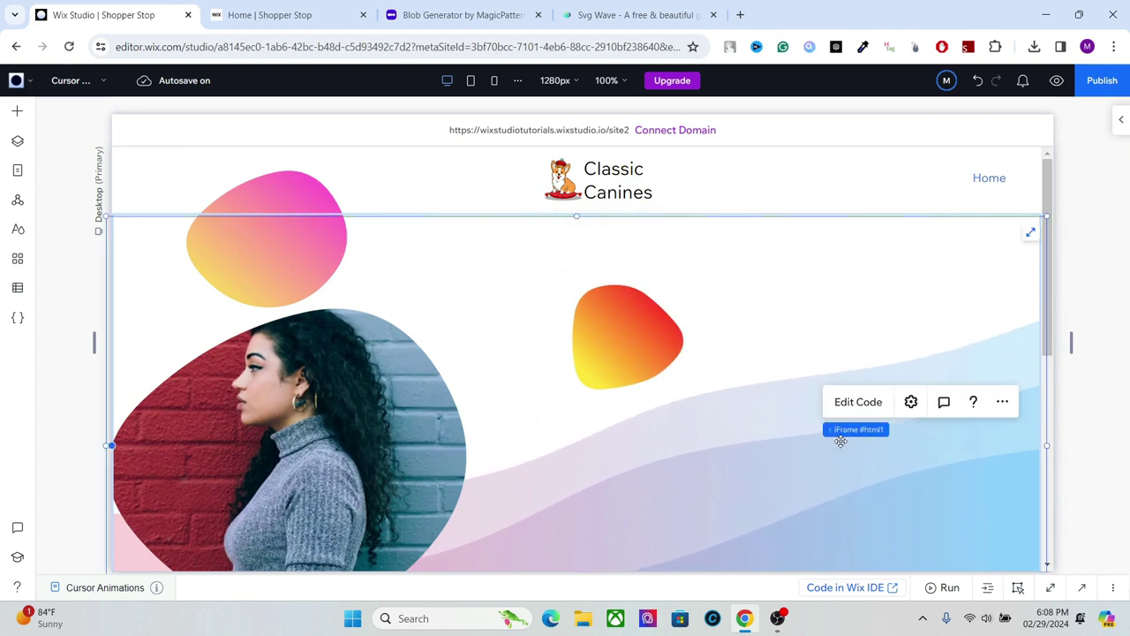
right_click(896, 353)
mouse_move(959, 356)
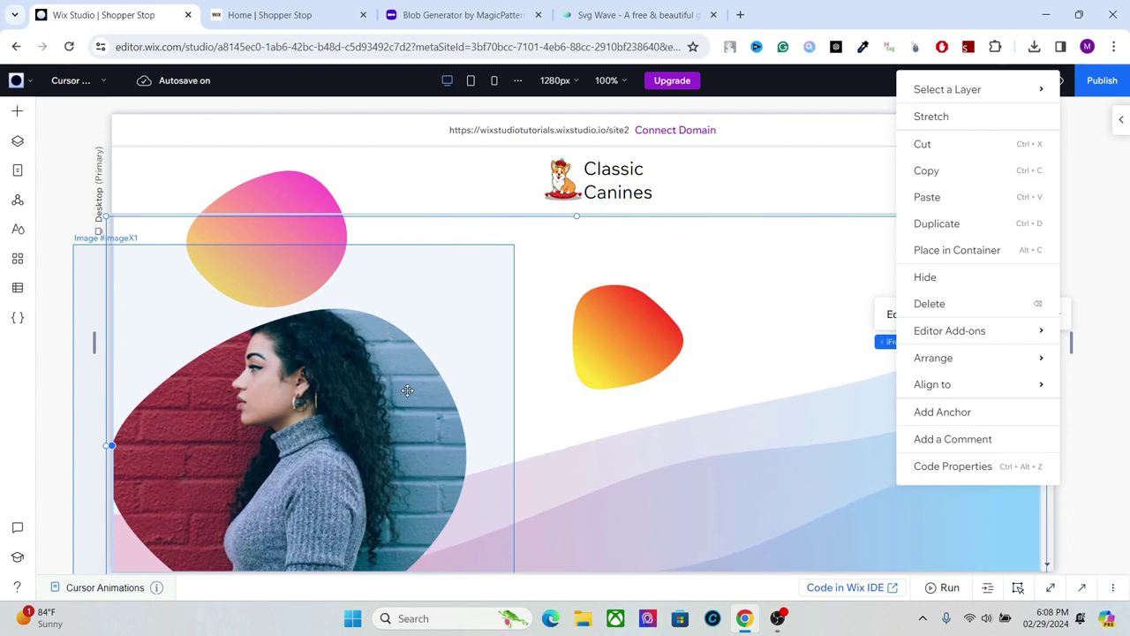
click(640, 349)
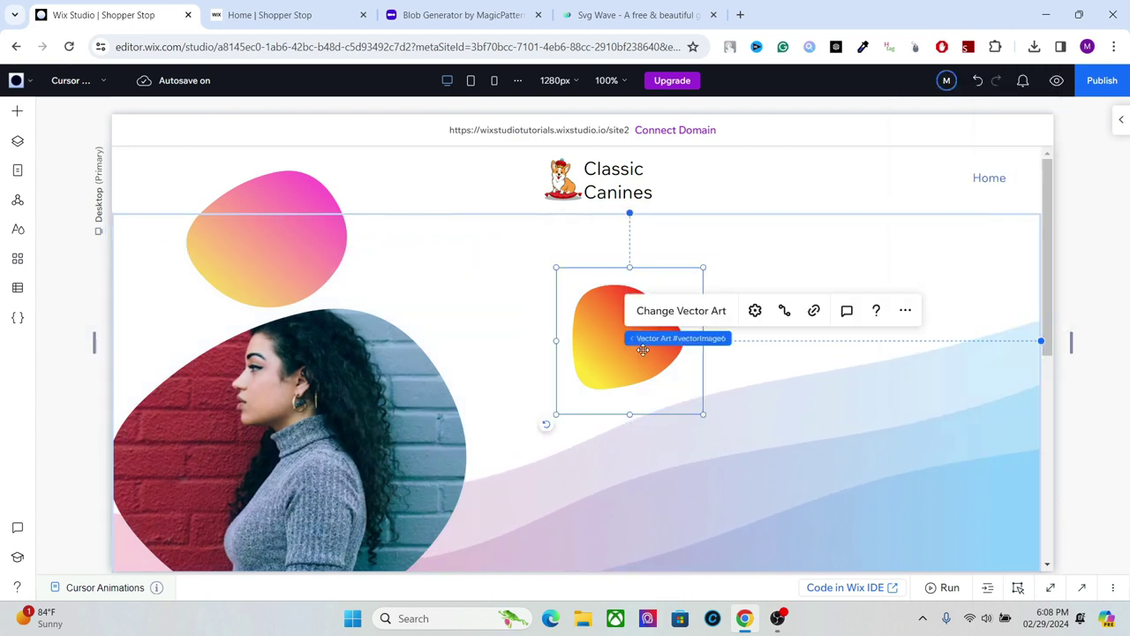
Nudge the portrait blob down, then move the orange blob to the section's upper right and enlarge it.
click(397, 369)
drag(397, 369, 400, 391)
drag(678, 295, 713, 269)
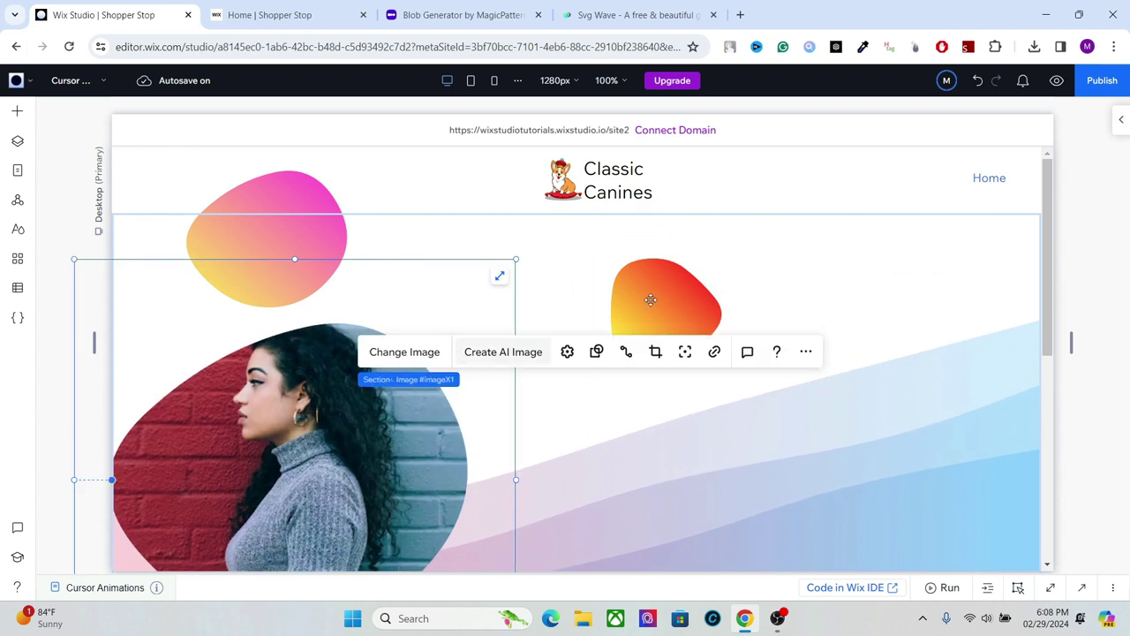
click(650, 300)
drag(650, 300, 919, 256)
drag(960, 361, 1067, 468)
drag(886, 328, 853, 332)
Move the portrait blob up and to the right so it sits above the section's lower edge.
click(354, 402)
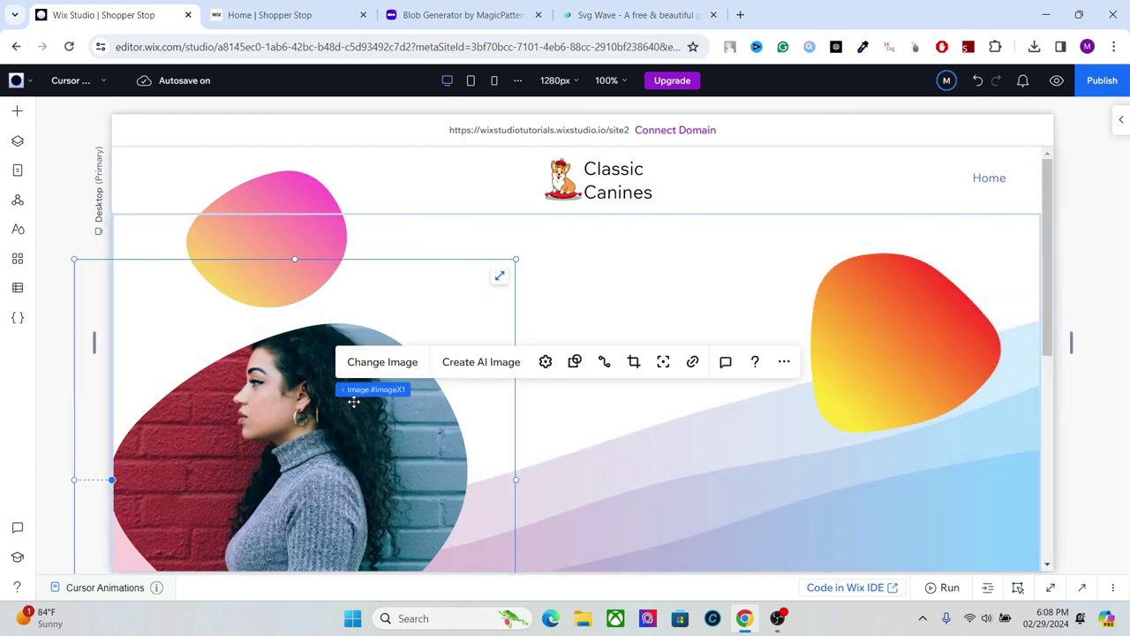
drag(1043, 259, 844, 320)
click(329, 299)
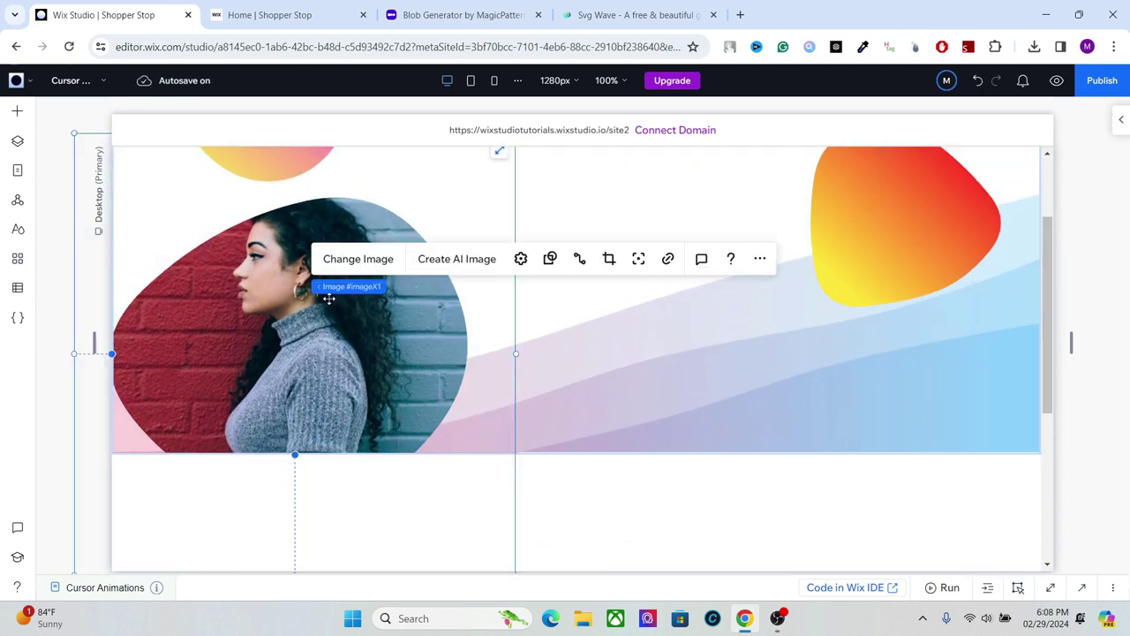
drag(328, 298, 391, 183)
double_click(396, 179)
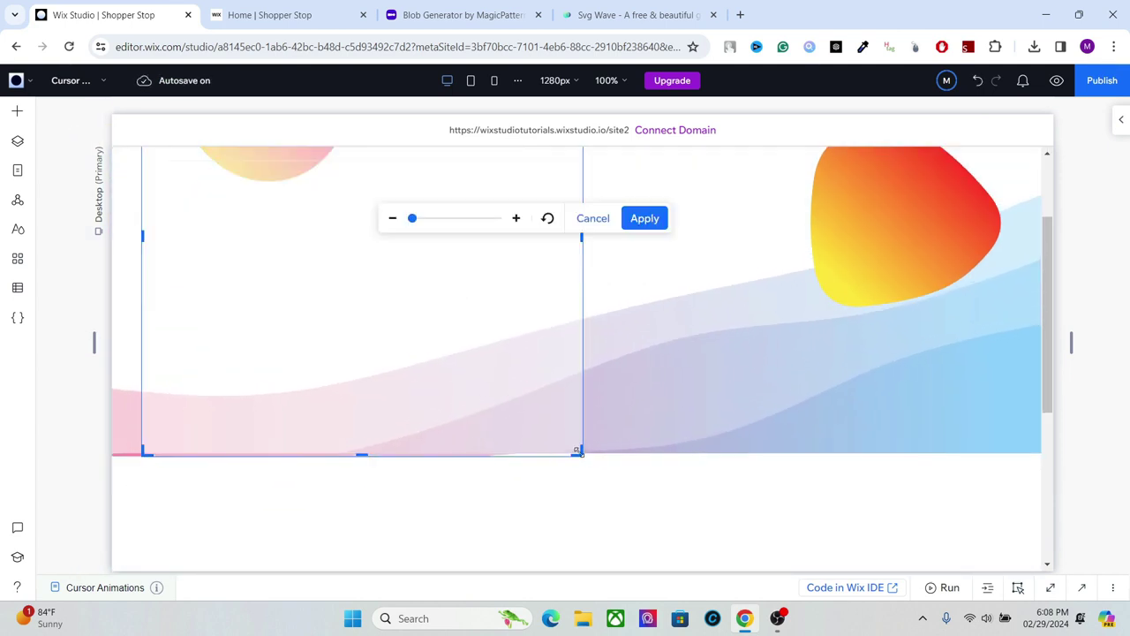
drag(559, 451, 520, 351)
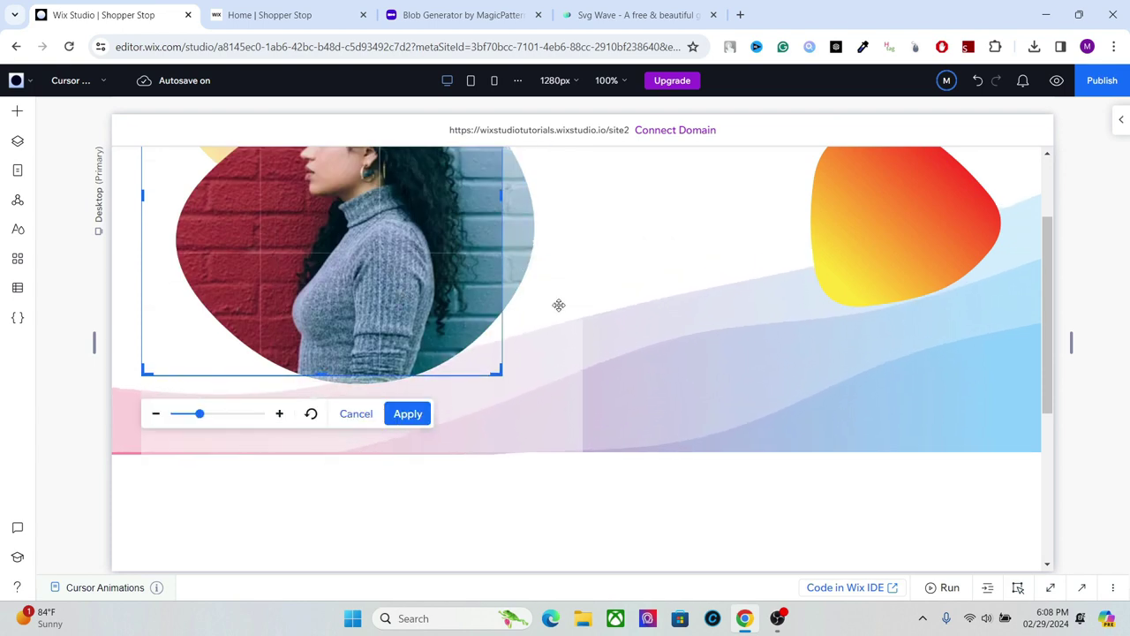
click(354, 414)
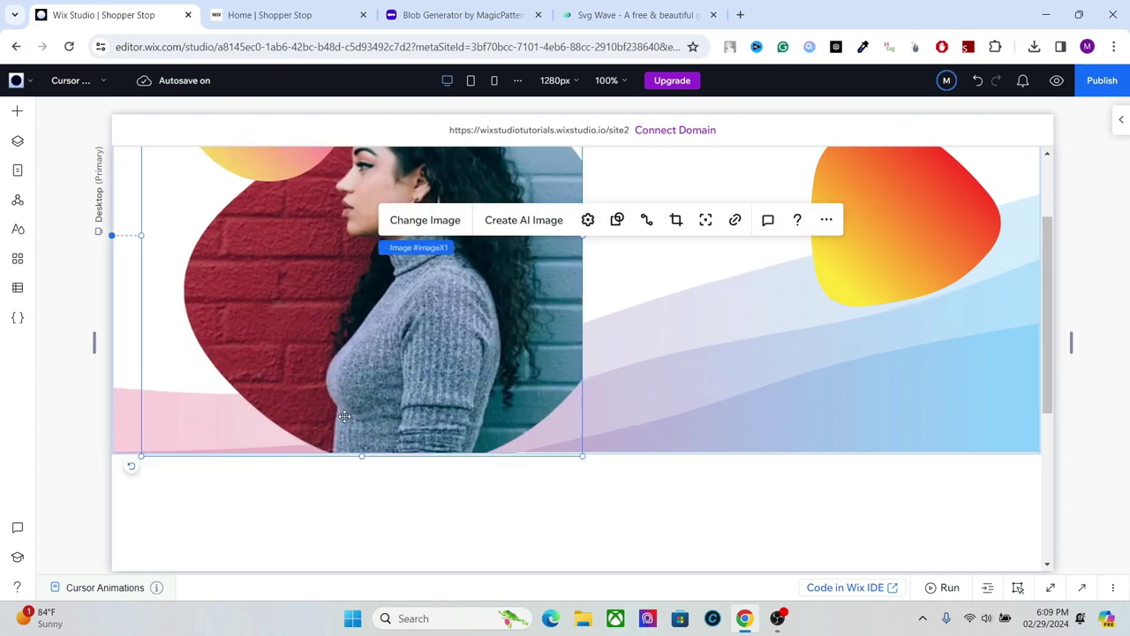
Shrink the portrait blob and place it over the wave, left of the section's centre.
drag(582, 455, 439, 255)
drag(322, 228, 463, 422)
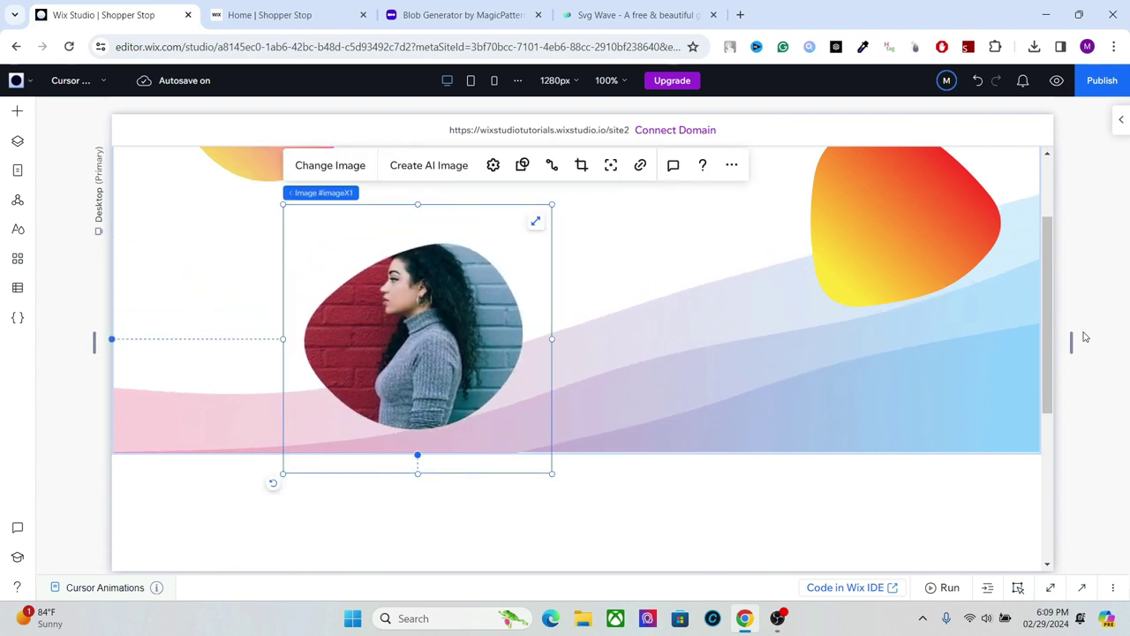
Move the orange blob up until it overlaps the header.
scroll(636, 291, up, 2)
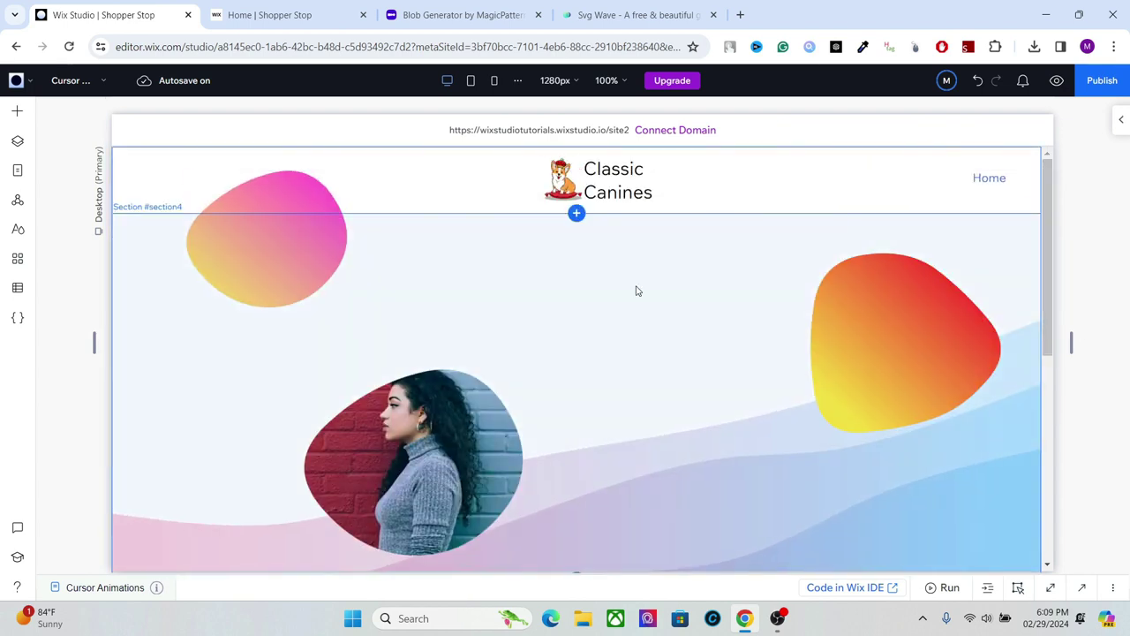
click(900, 348)
click(896, 343)
drag(894, 340, 893, 270)
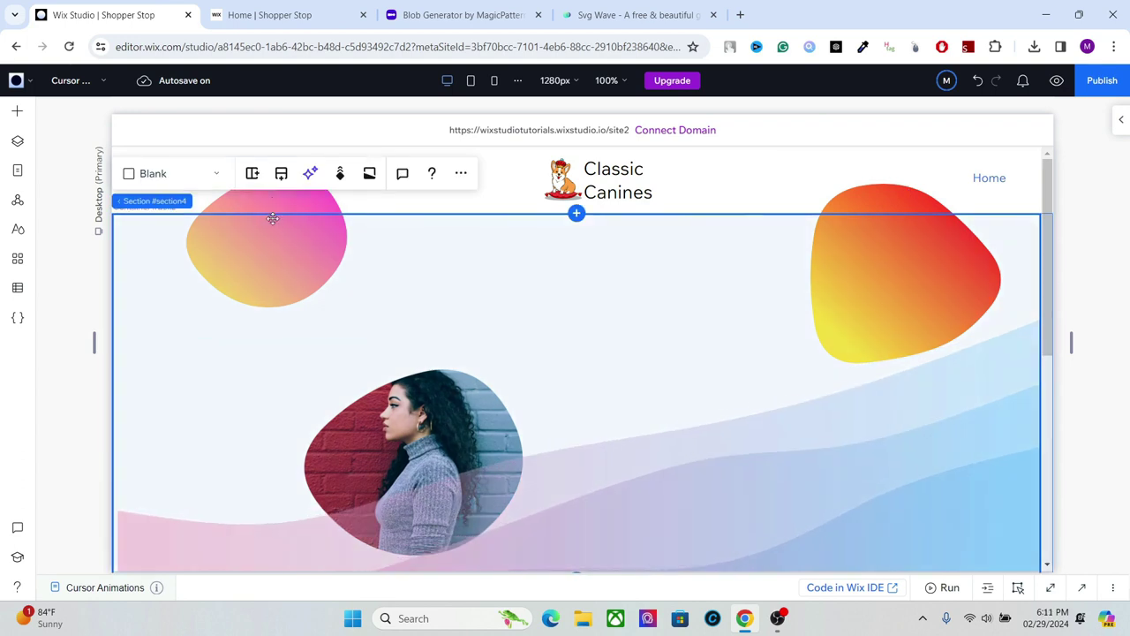
Add the Track mouse effect to the pink blob.
click(233, 193)
click(233, 193)
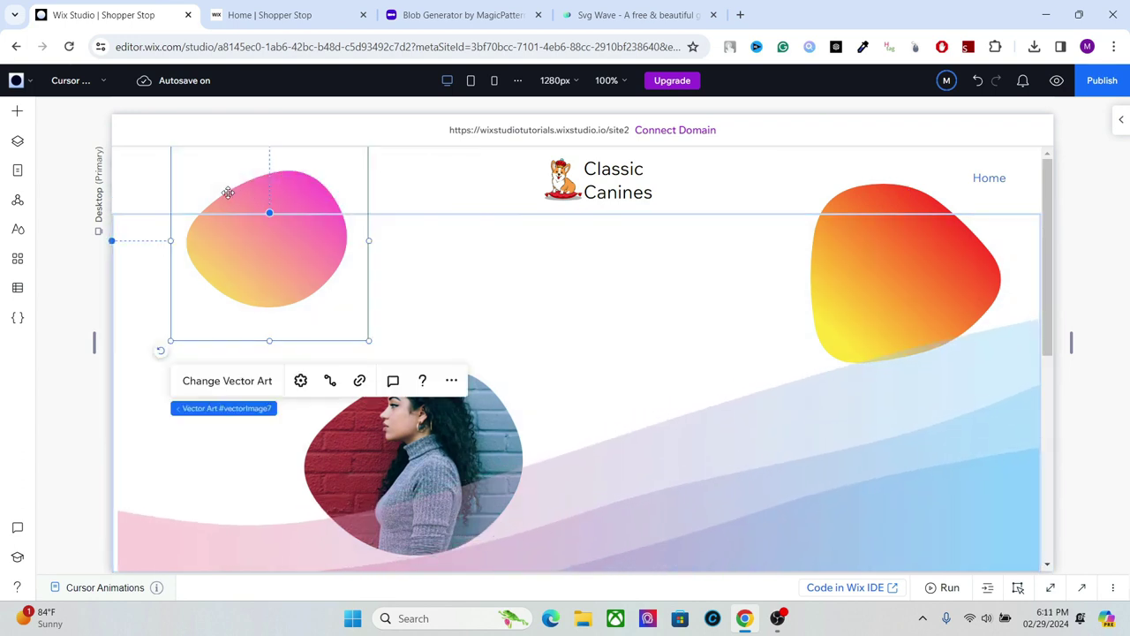
click(1115, 120)
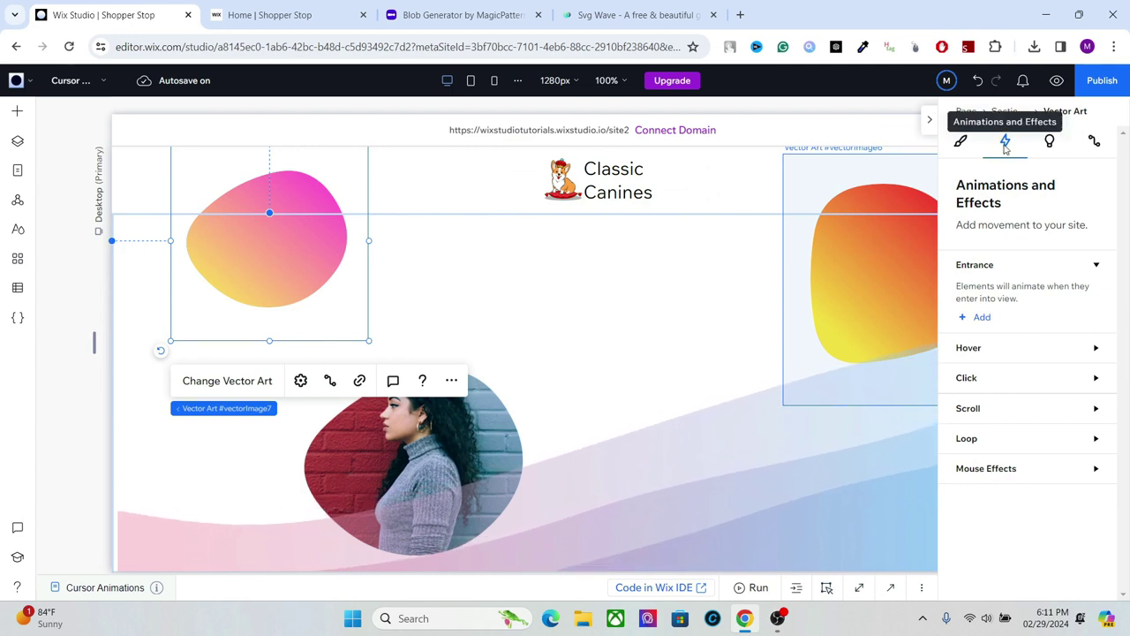
click(1005, 471)
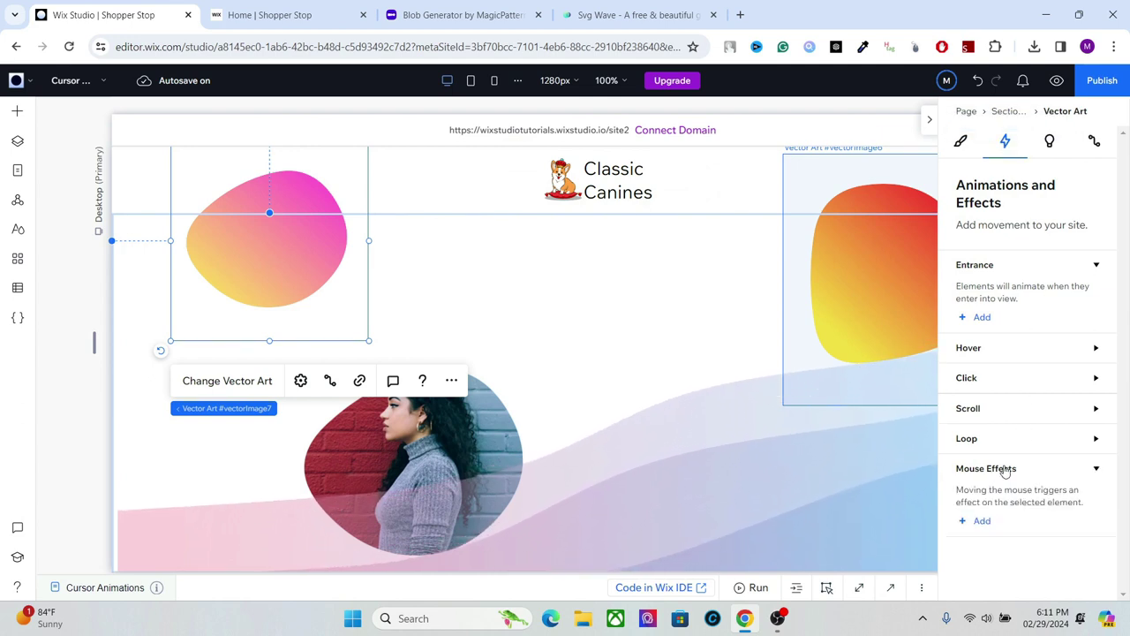
click(981, 522)
click(1086, 283)
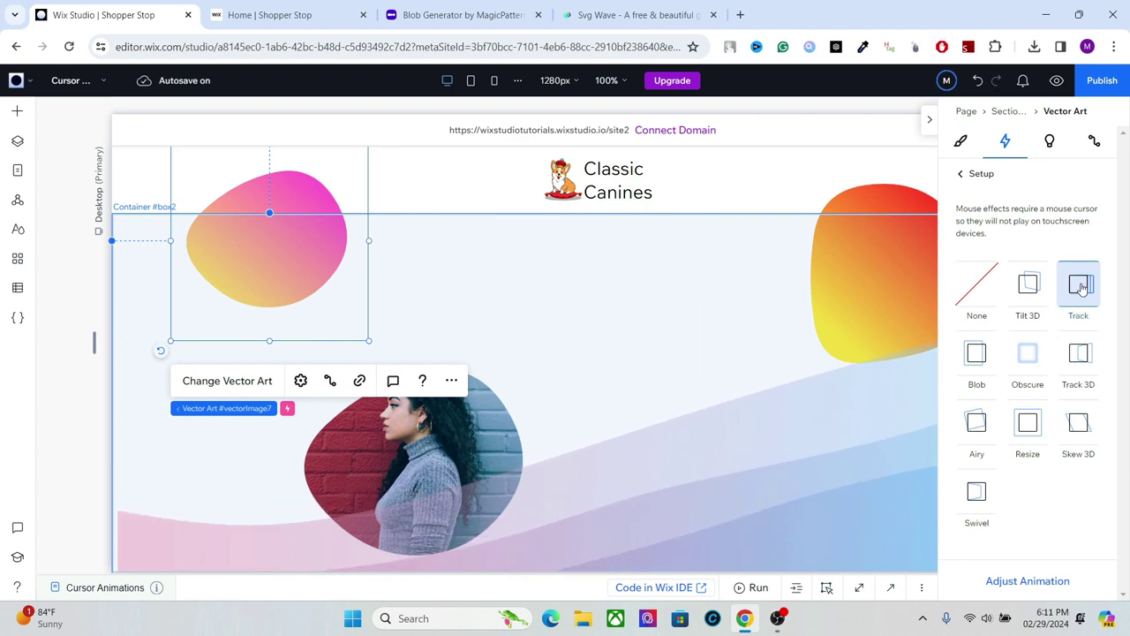
Adjust the pink blob's Track animation to a distance of 30 px and a velocity of 1.7.
click(1007, 581)
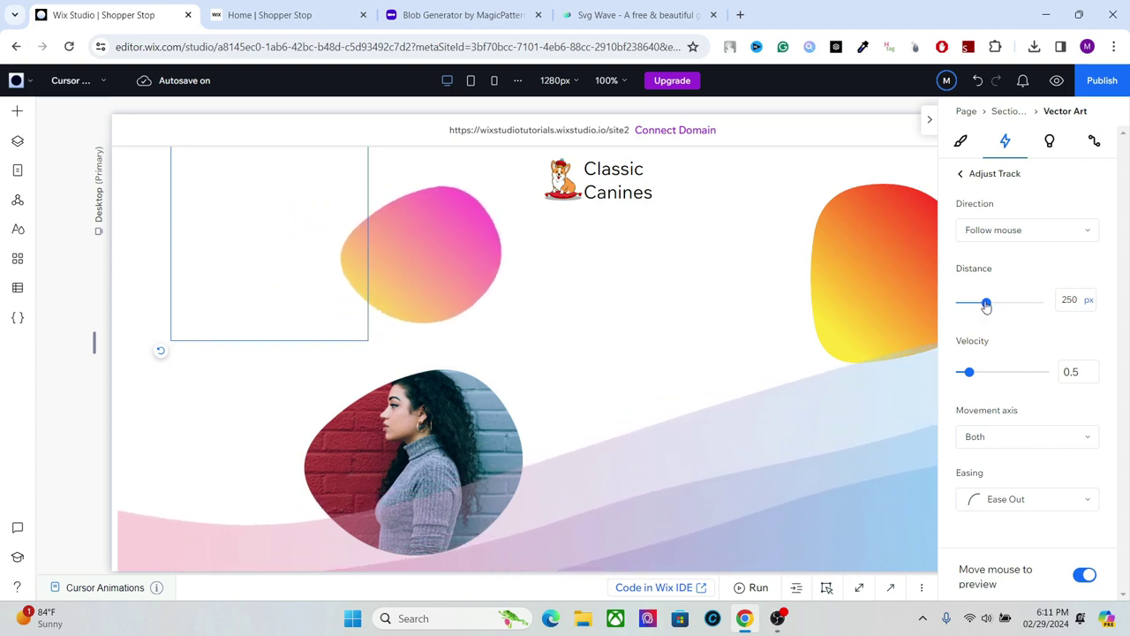
drag(986, 303, 968, 305)
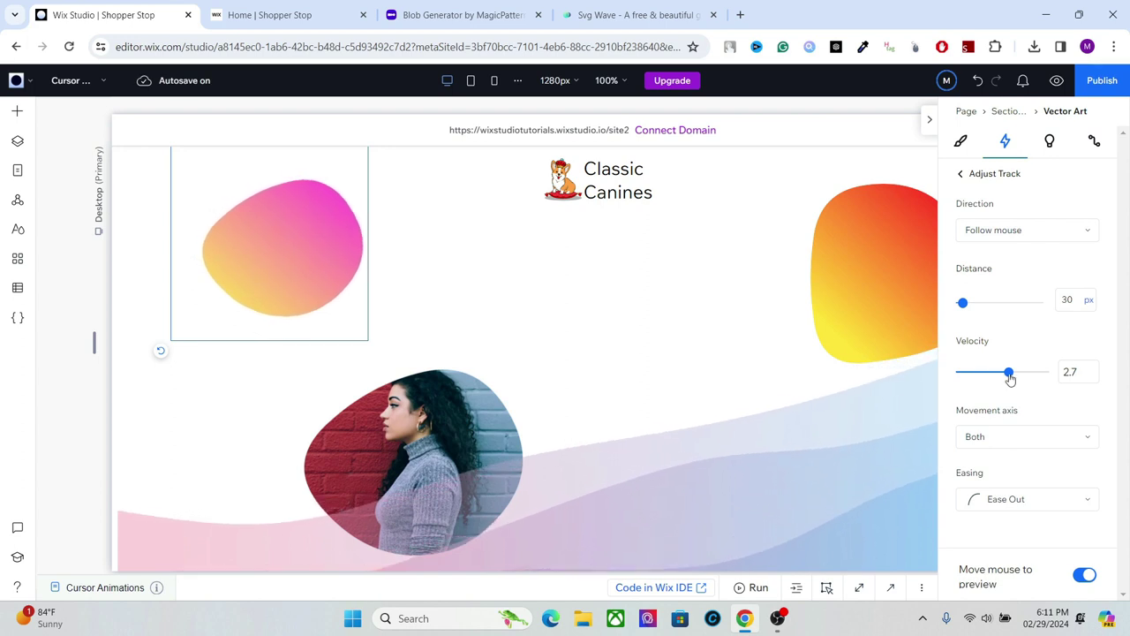
drag(1009, 378, 990, 376)
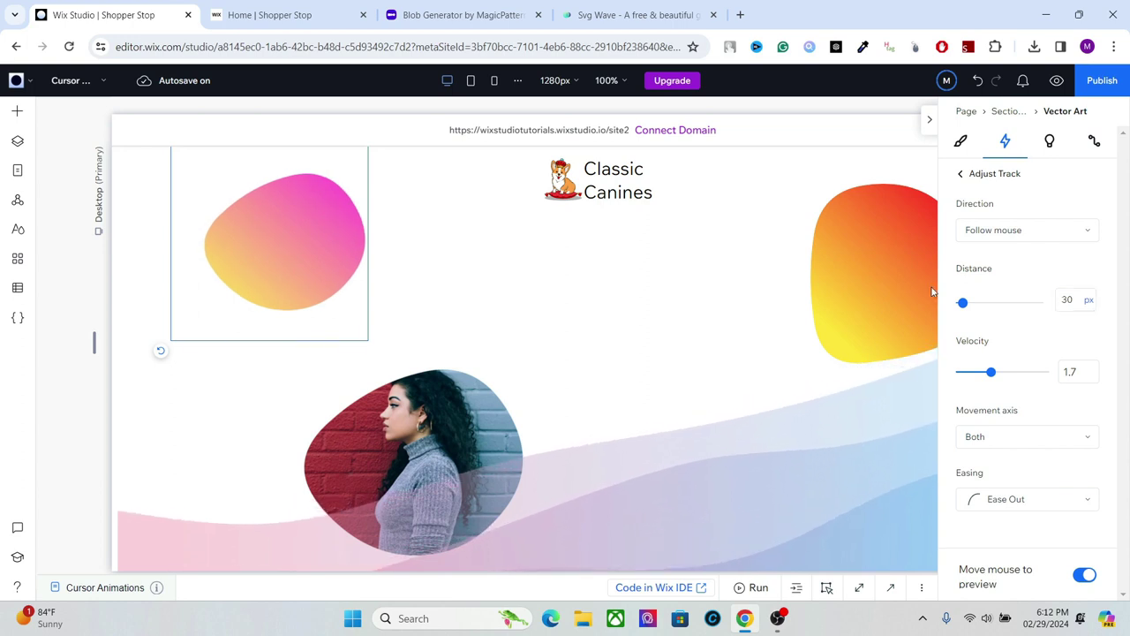
Add the Track mouse effect to the orange blob.
click(889, 260)
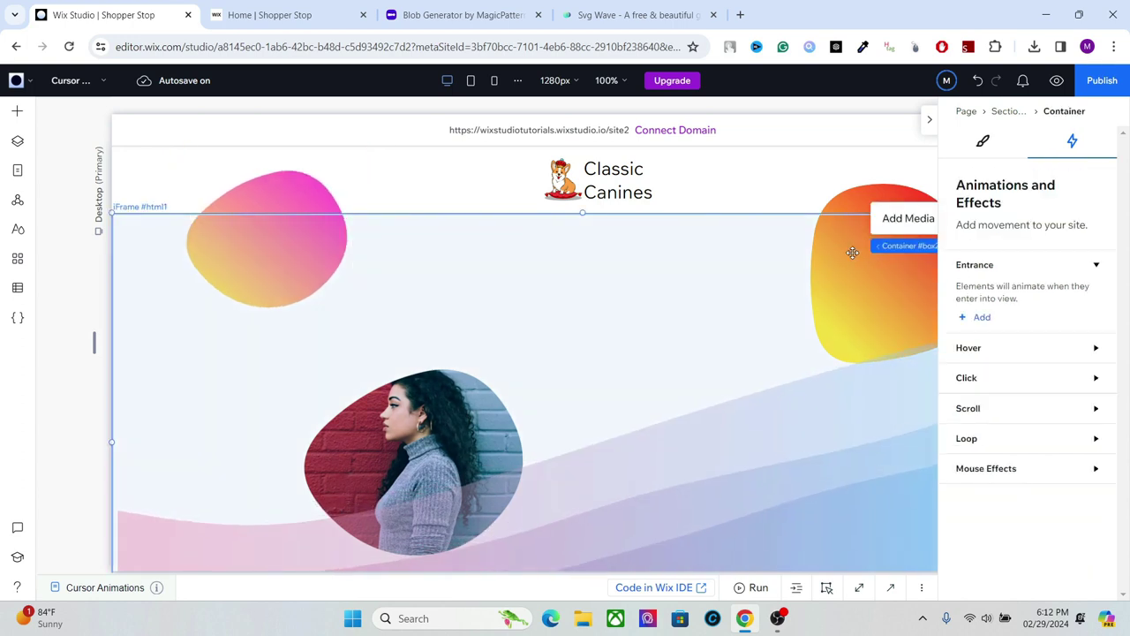
click(843, 202)
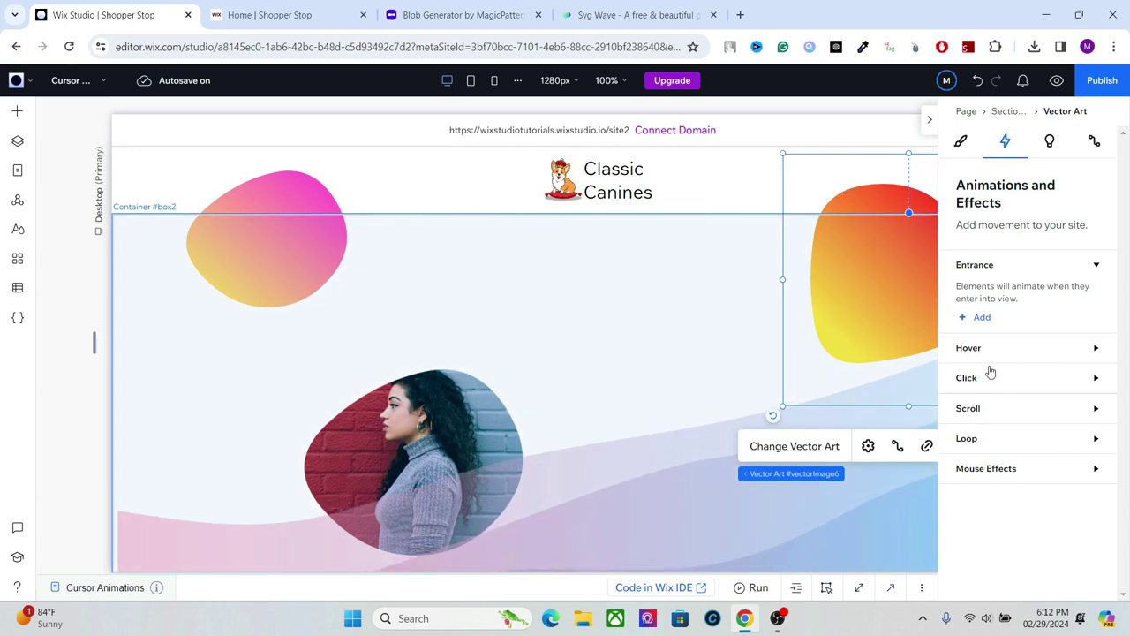
click(1001, 469)
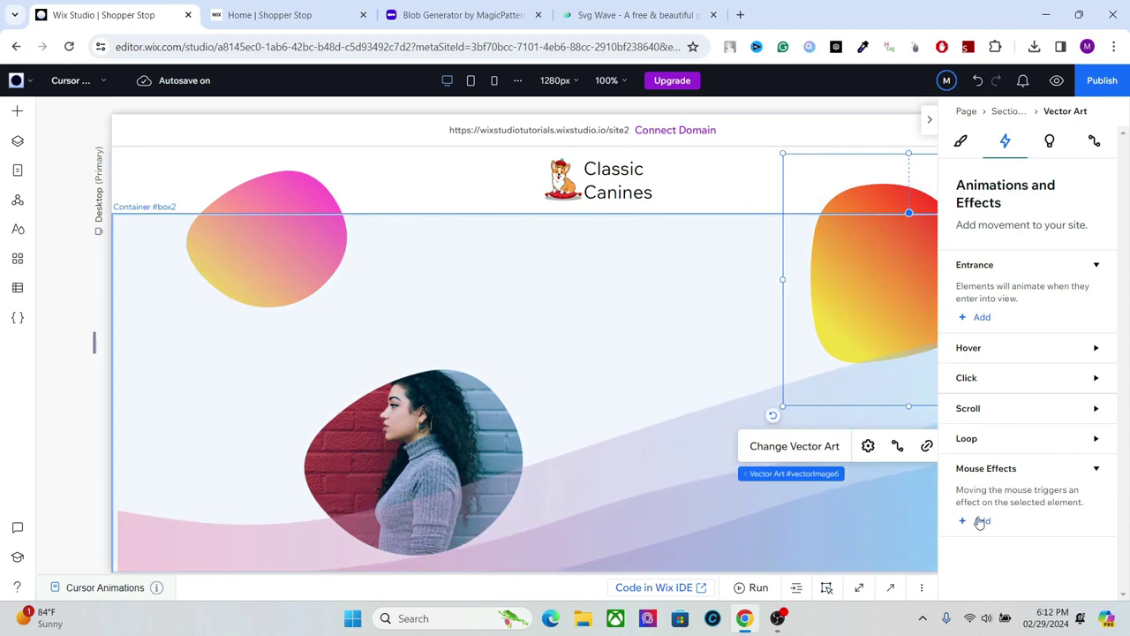
click(980, 521)
click(1087, 289)
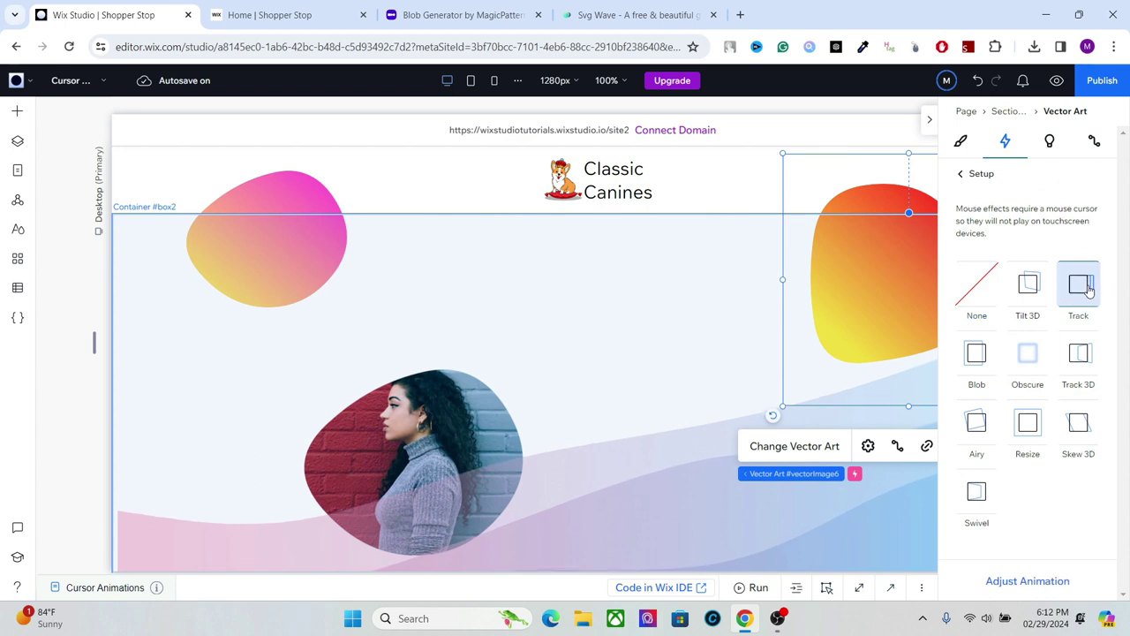
Adjust the orange blob's Track animation to Invert mouse direction, a distance of 25 px and a velocity of 1.6.
click(1026, 581)
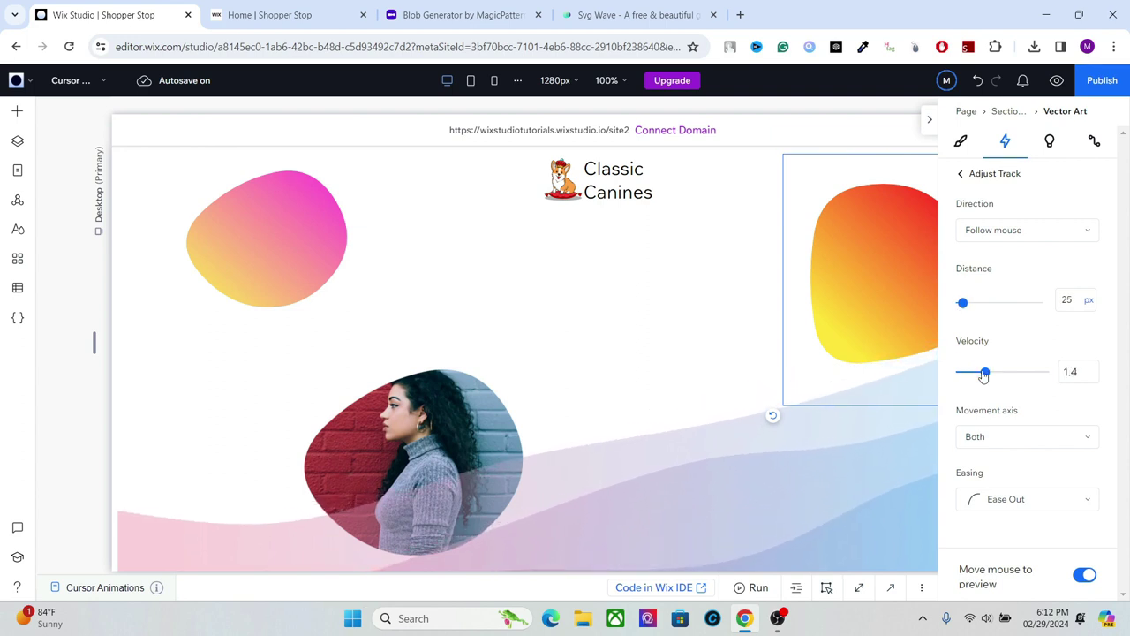
click(1000, 231)
click(994, 256)
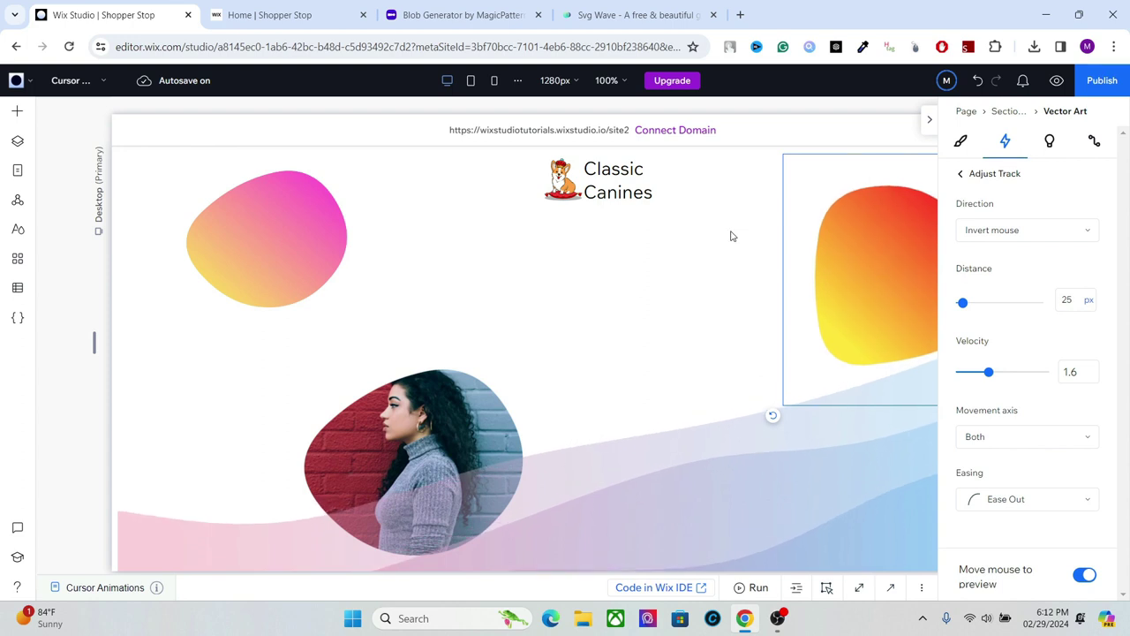
Select the portrait blob image from the page layers and add the Track mouse effect to it.
click(440, 393)
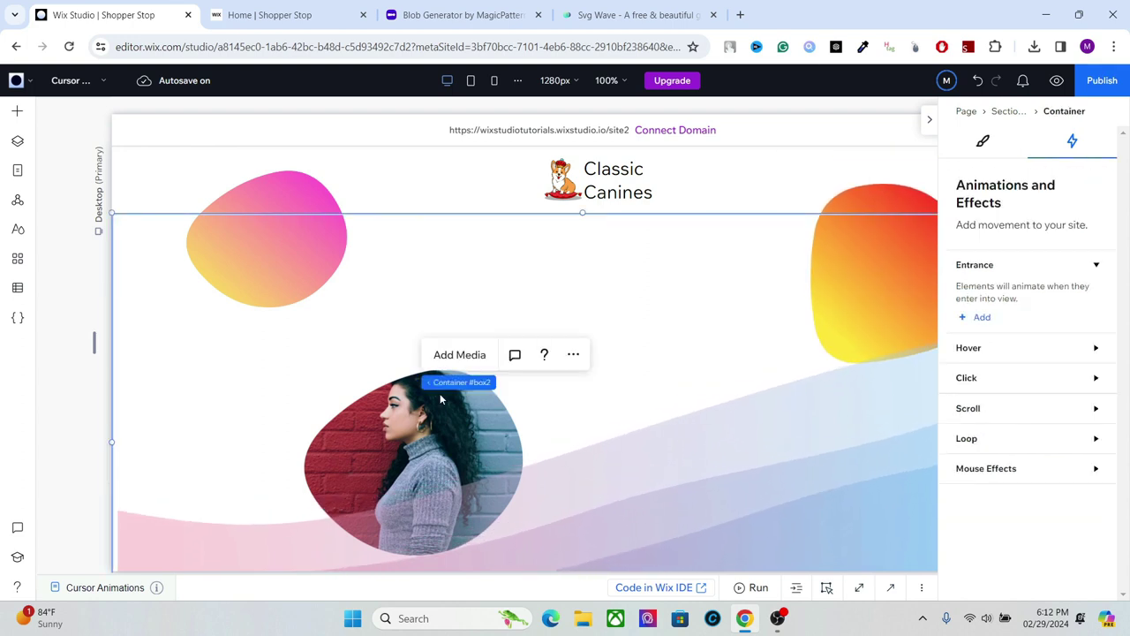
click(366, 398)
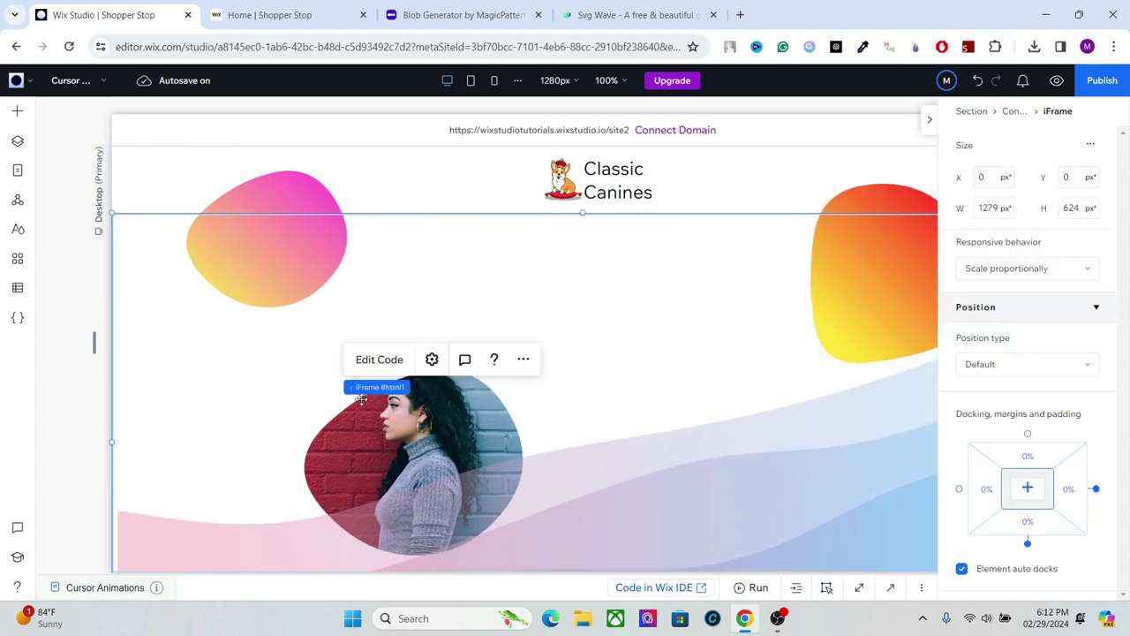
click(16, 141)
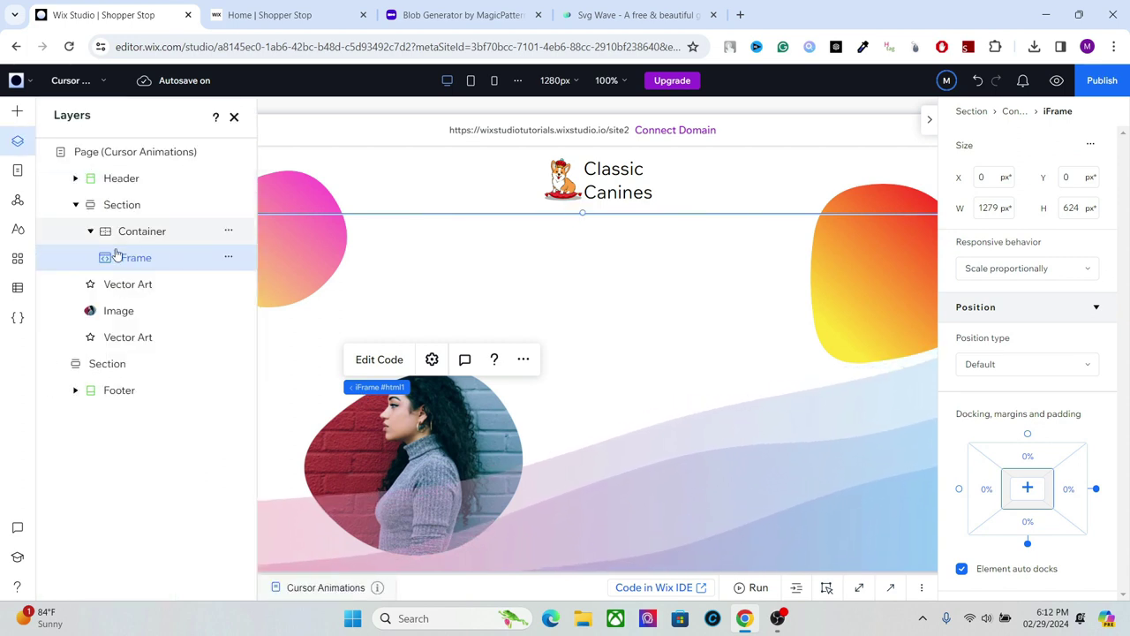
click(118, 310)
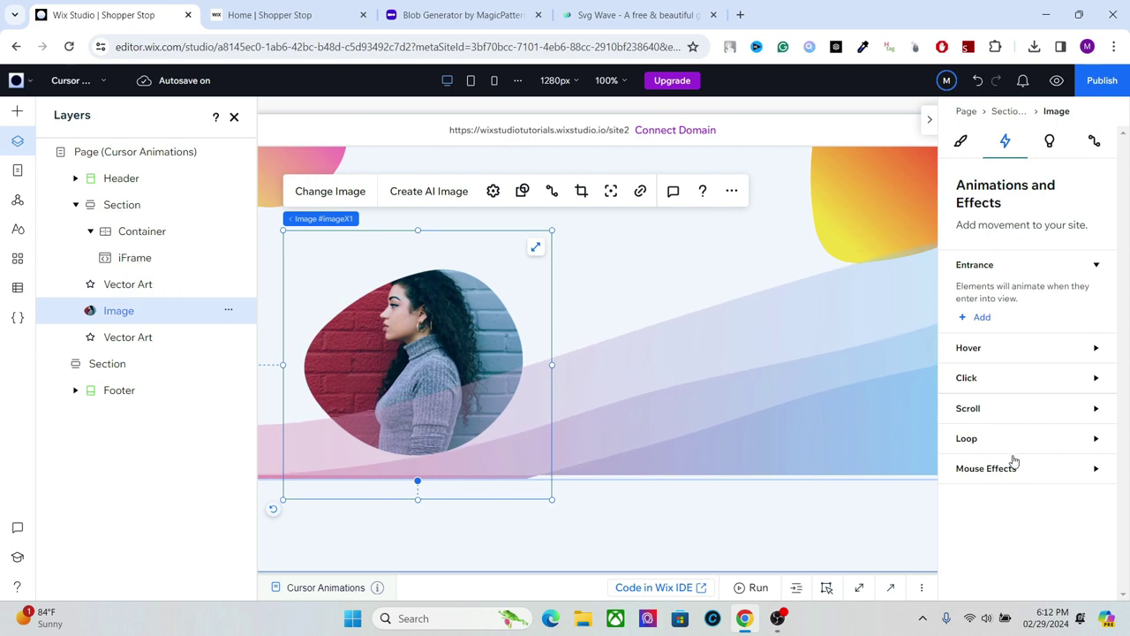
click(1010, 468)
click(982, 520)
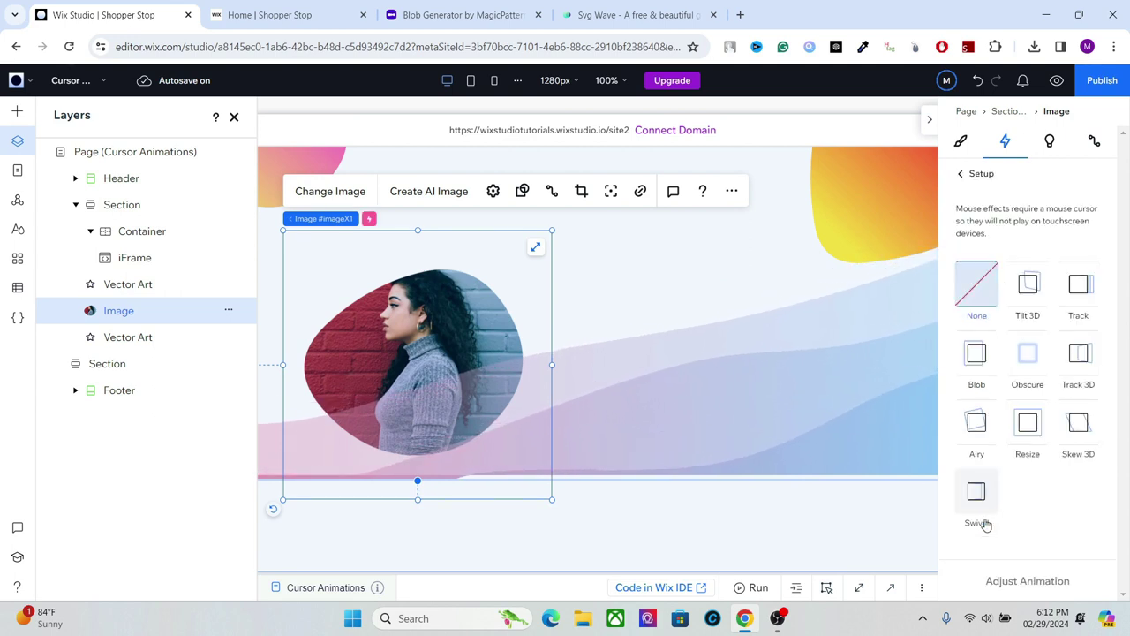
click(1080, 298)
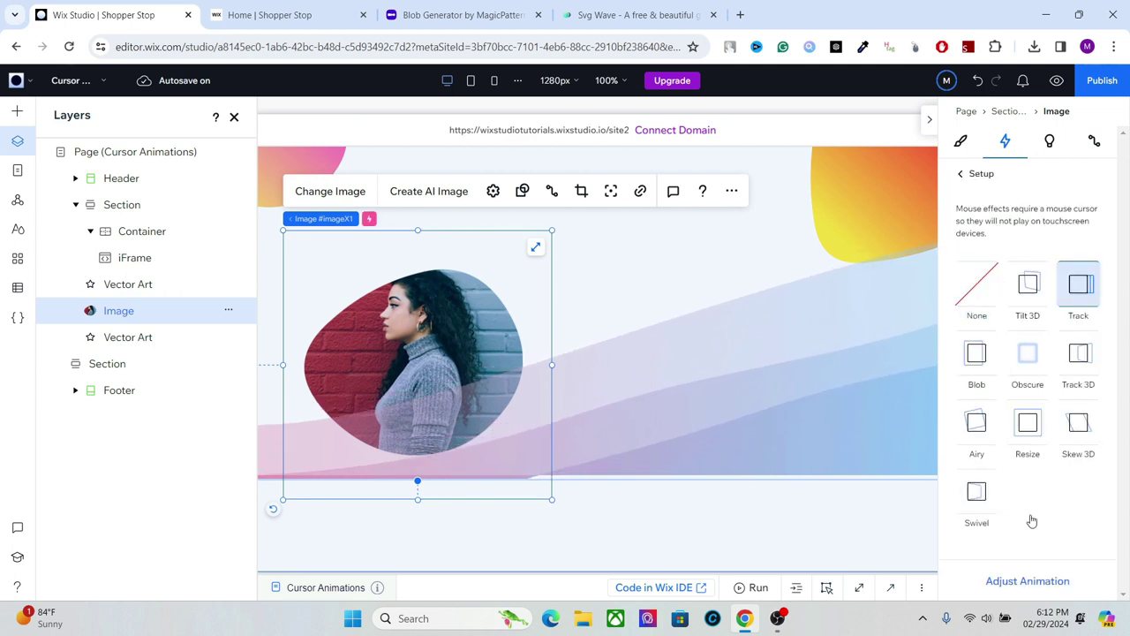
Adjust the portrait's Track animation to a 15 px distance, 2.7 velocity, Vertical movement axis and easeOutBack easing.
click(997, 580)
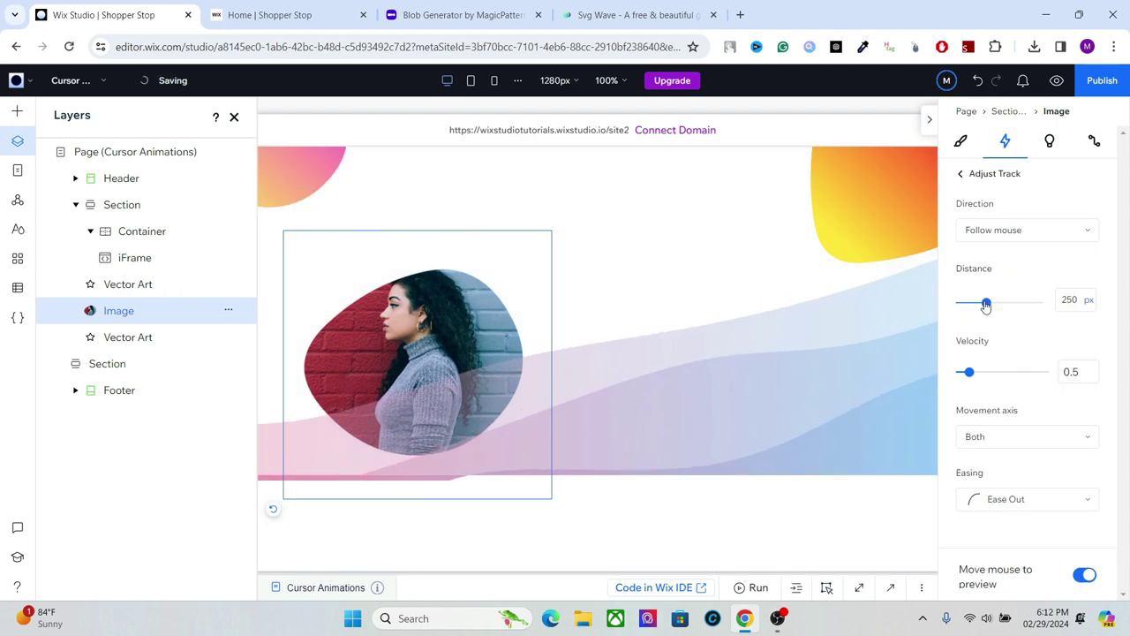
drag(986, 304, 970, 305)
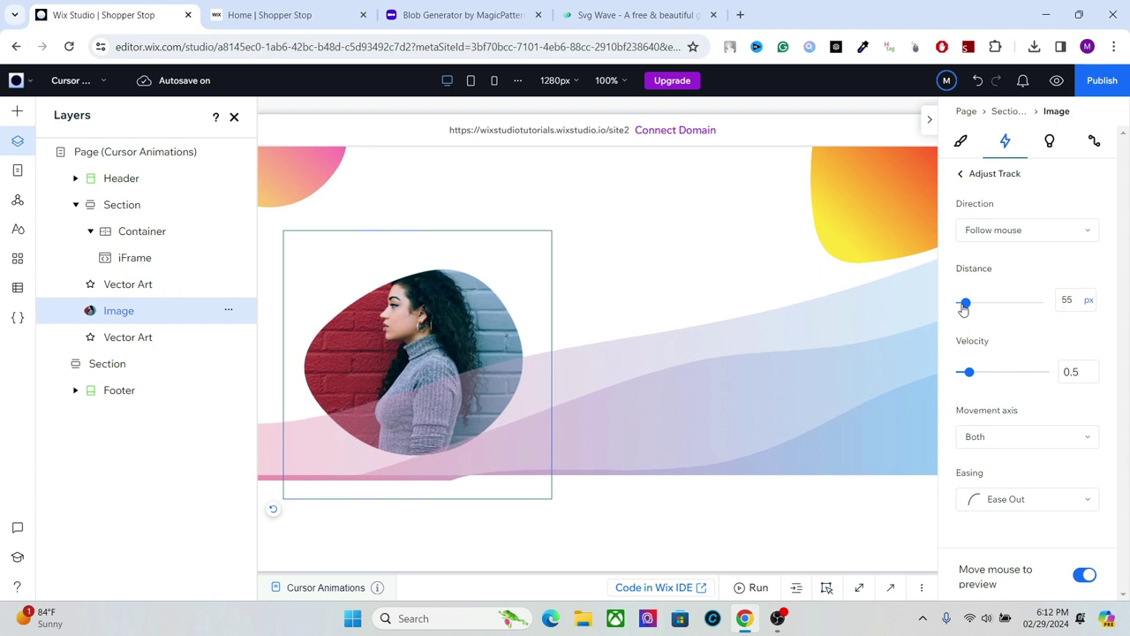
click(988, 439)
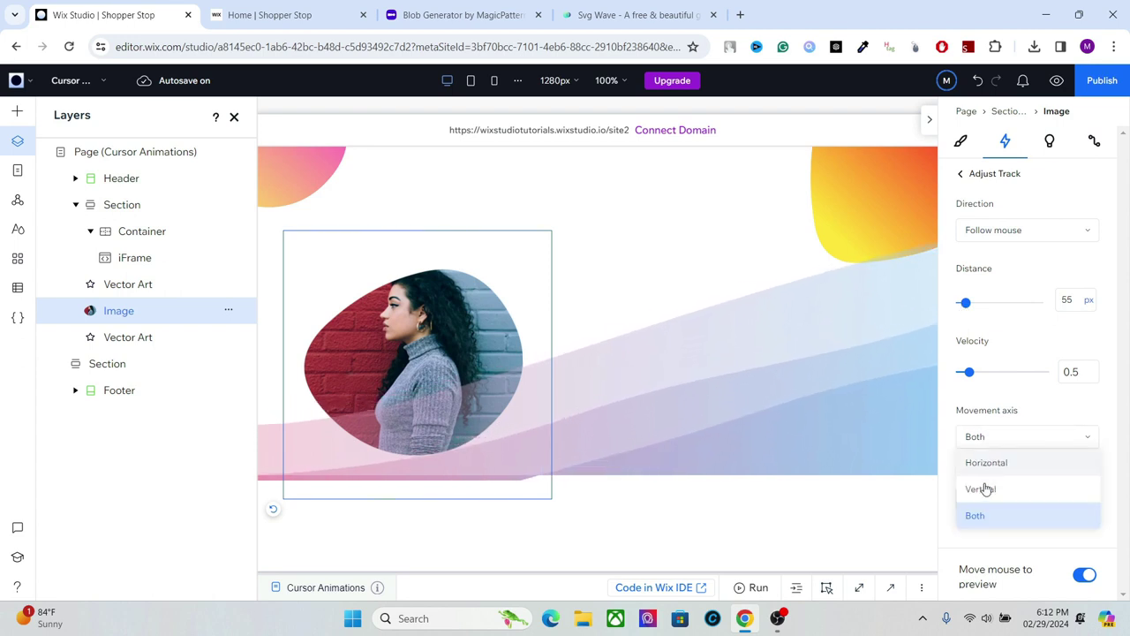
click(985, 490)
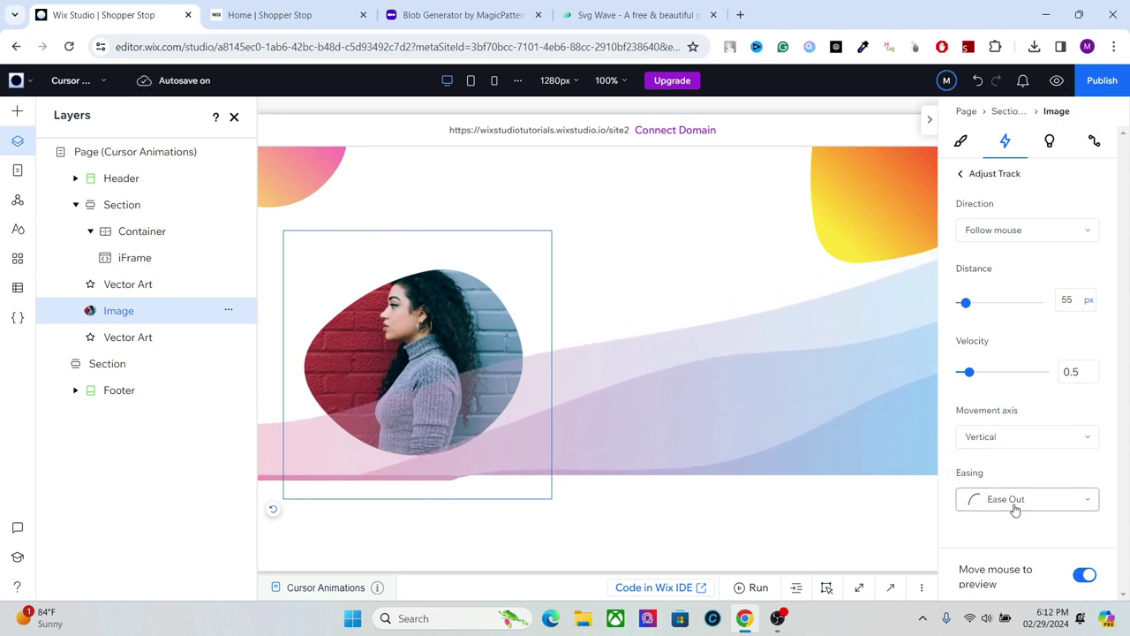
click(1014, 501)
click(1018, 476)
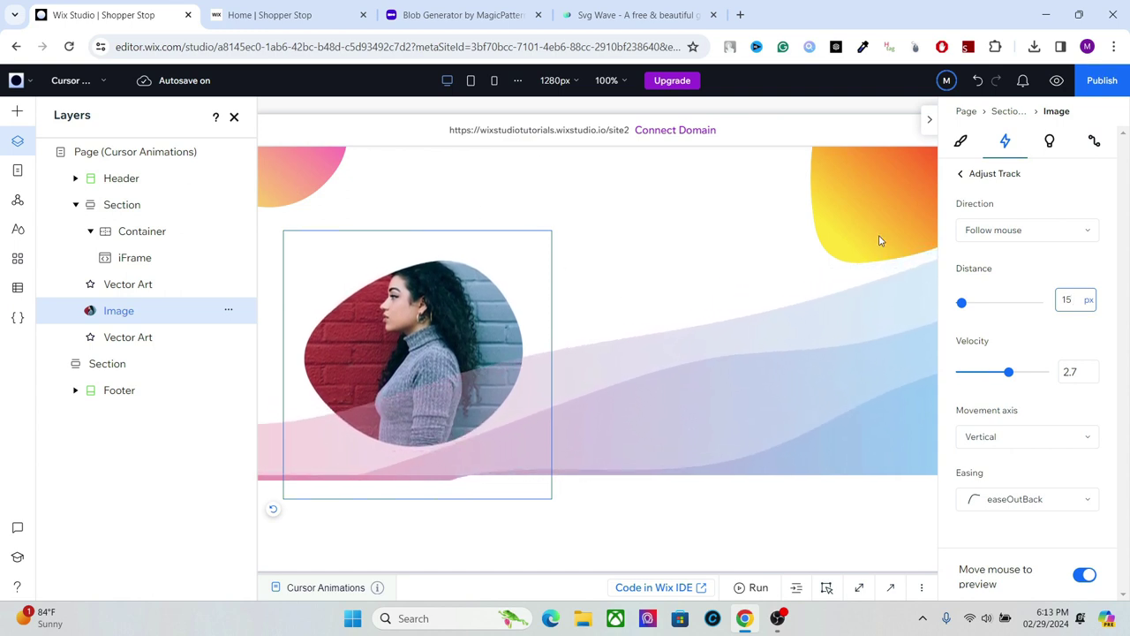
Add the "Untold Stories" text mask to the upper part of the section, between the portrait and the orange blob.
click(928, 120)
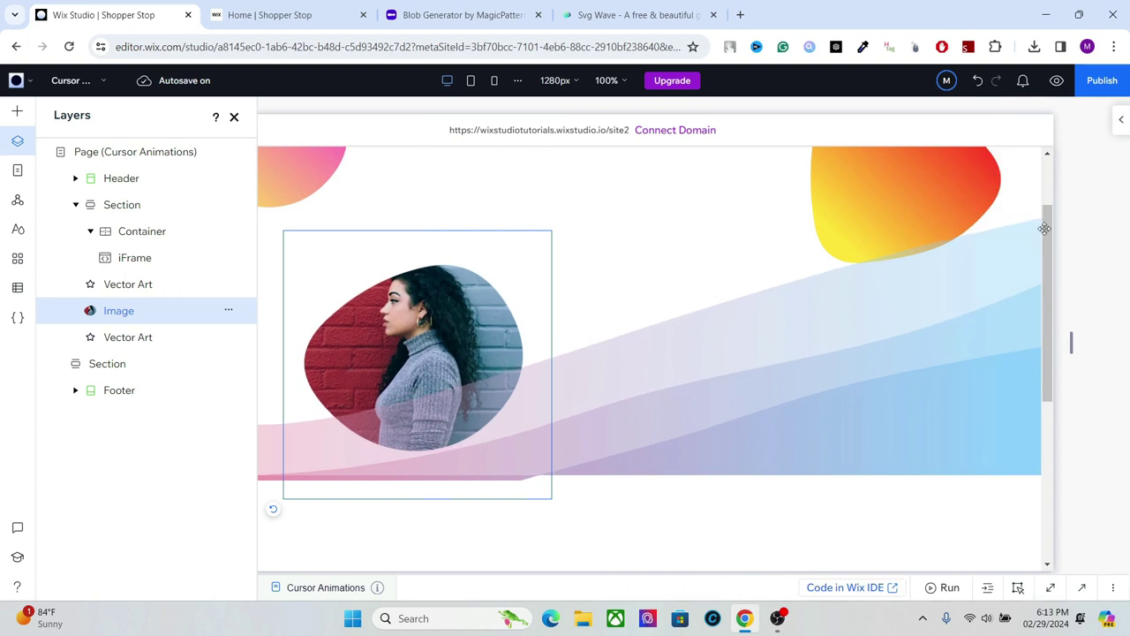
drag(1053, 247, 1052, 202)
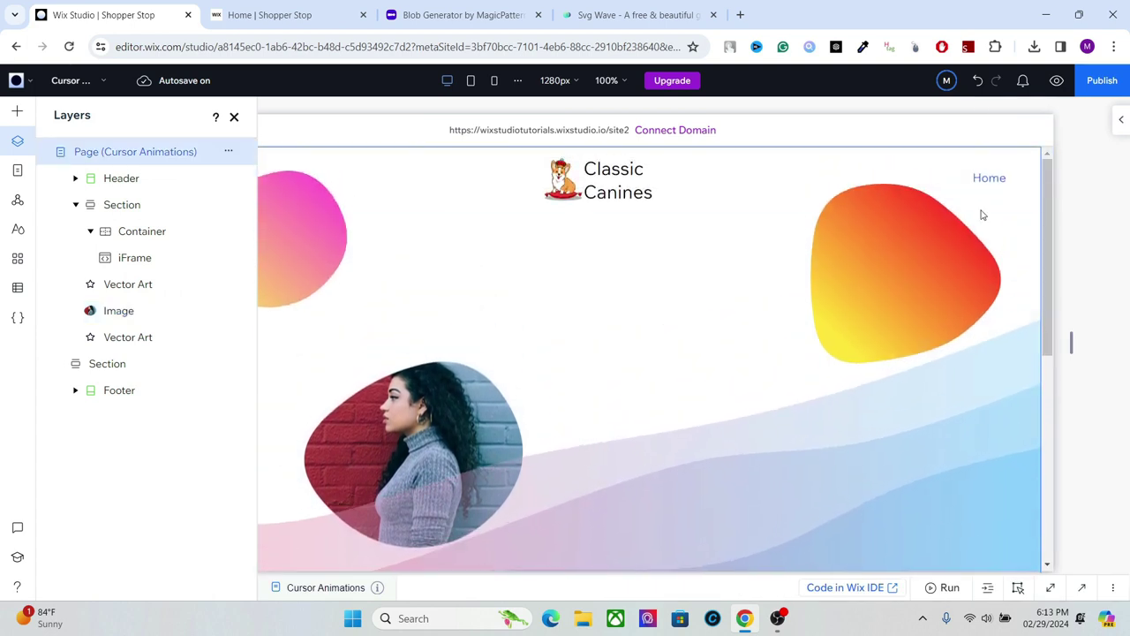
click(233, 115)
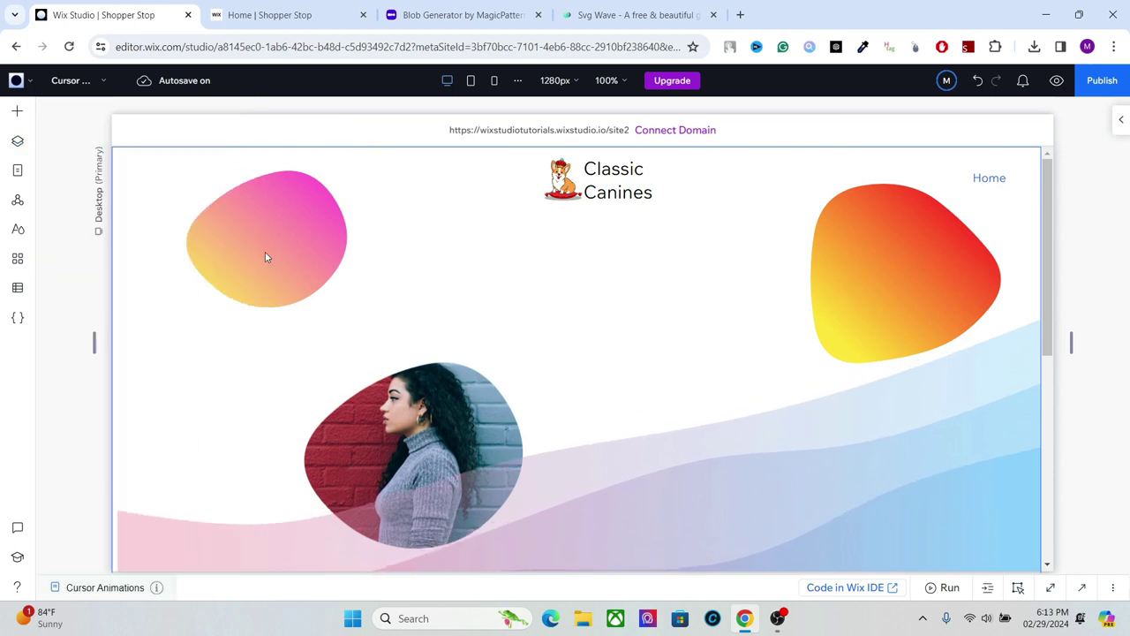
click(19, 113)
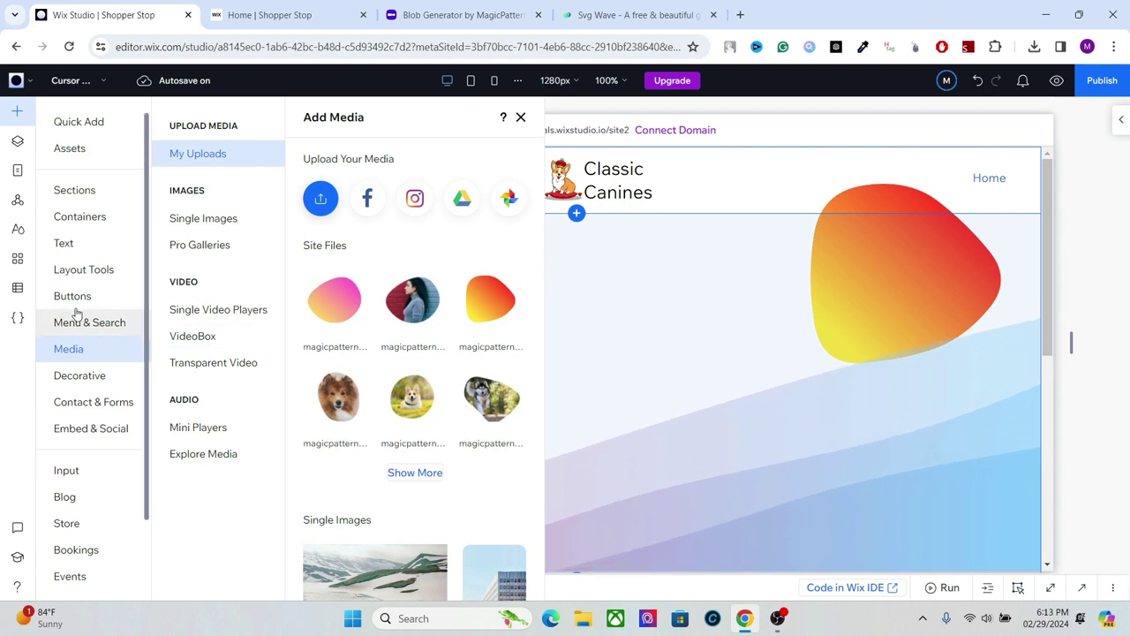
click(67, 243)
click(189, 176)
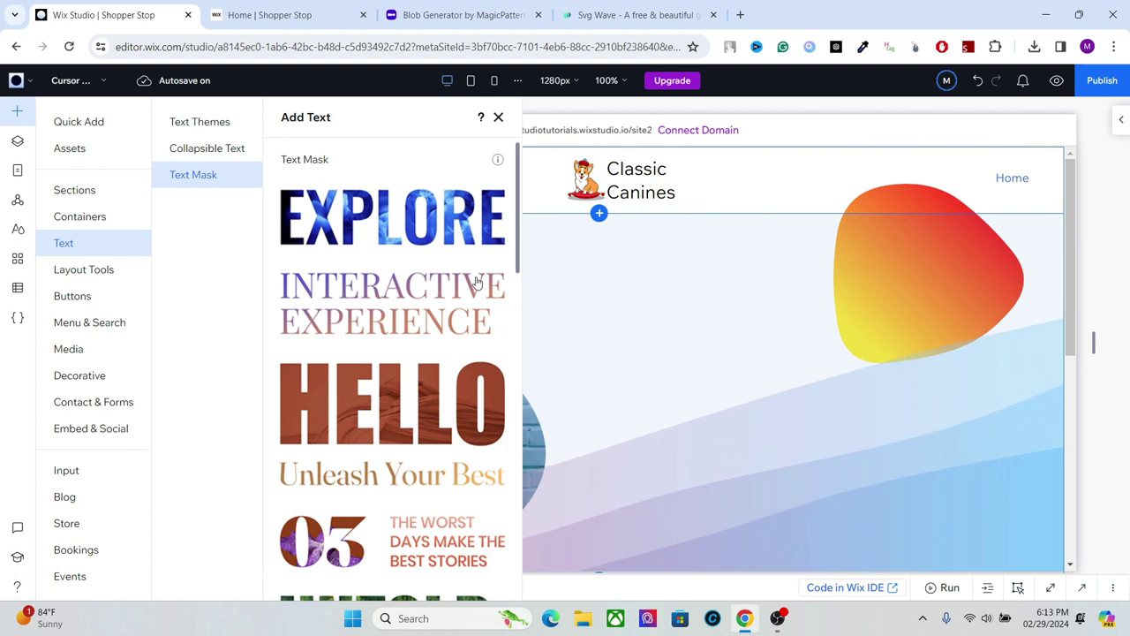
scroll(519, 265, down, 3)
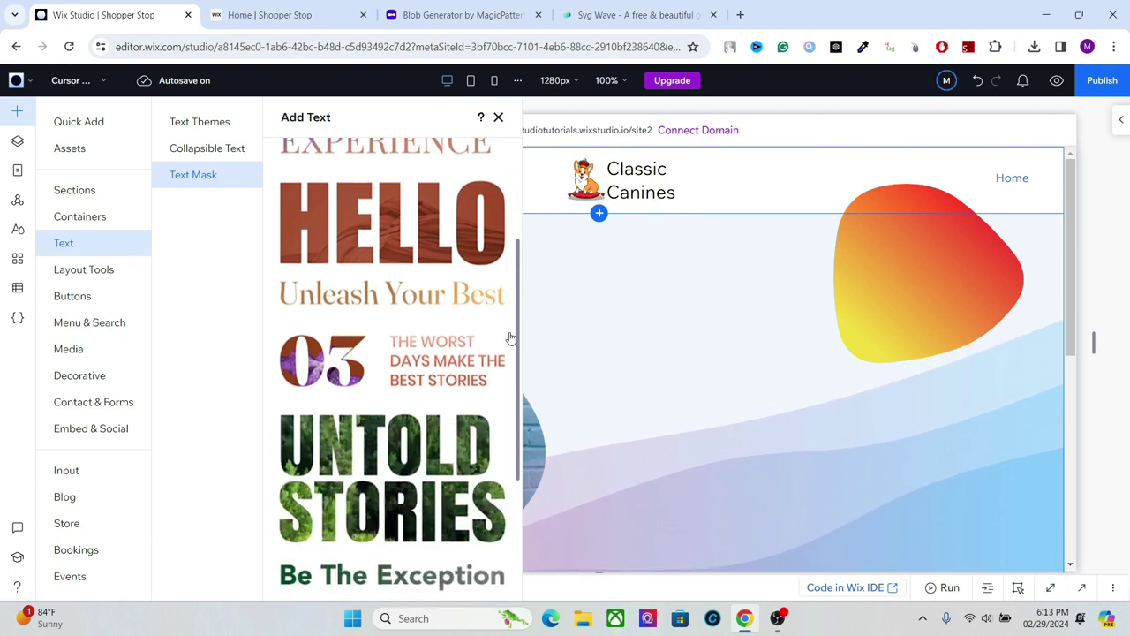
scroll(507, 338, up, 3)
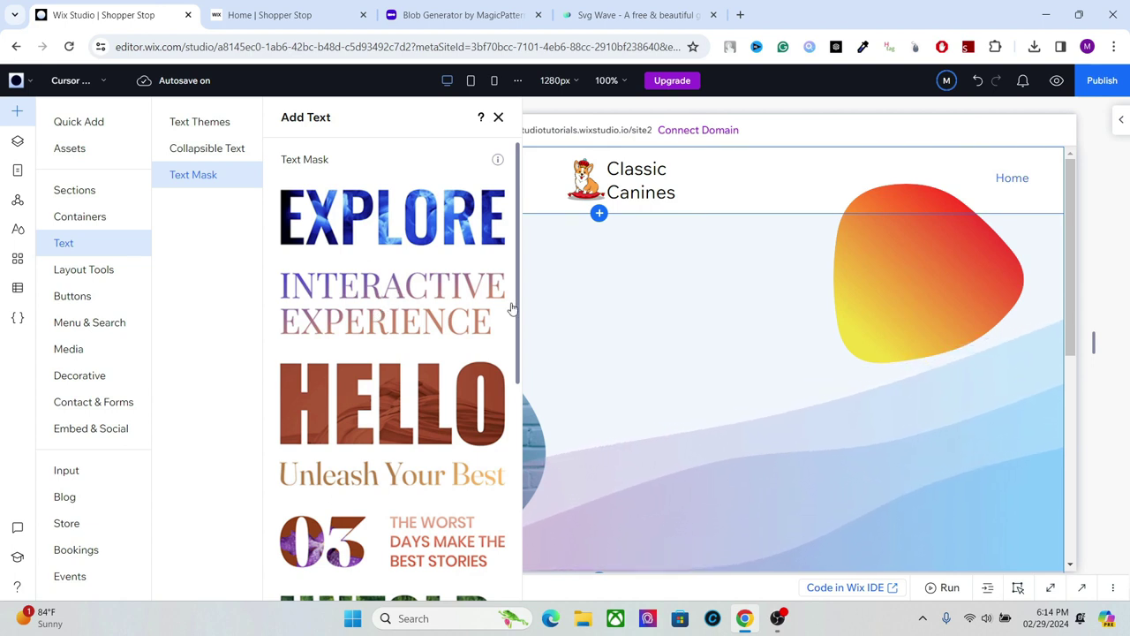
scroll(433, 353, down, 4)
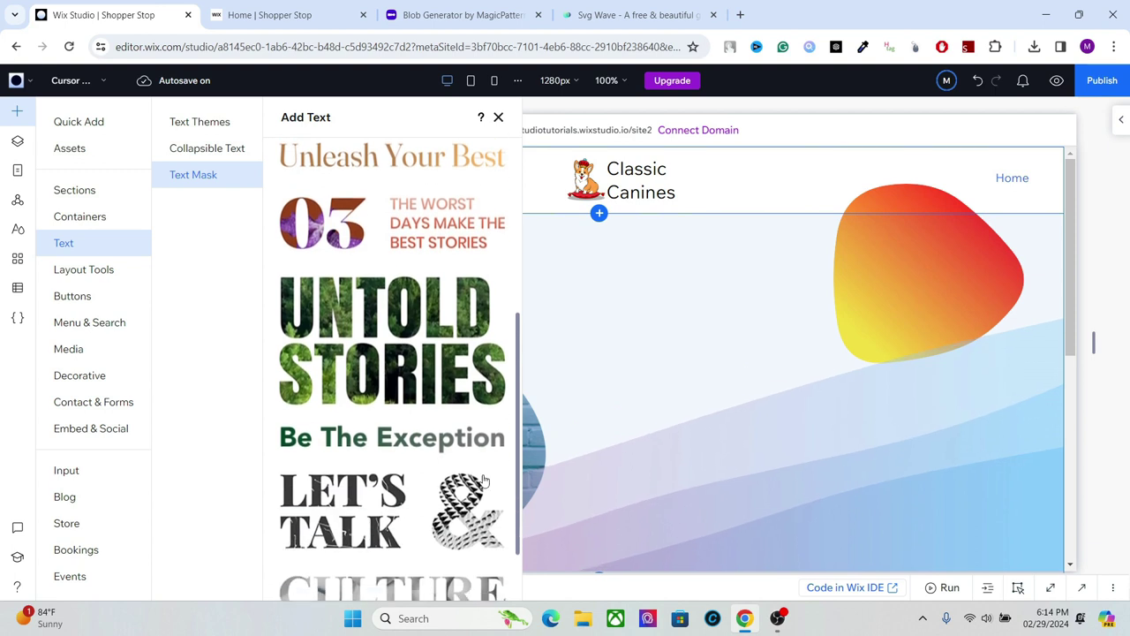
drag(433, 353, 675, 288)
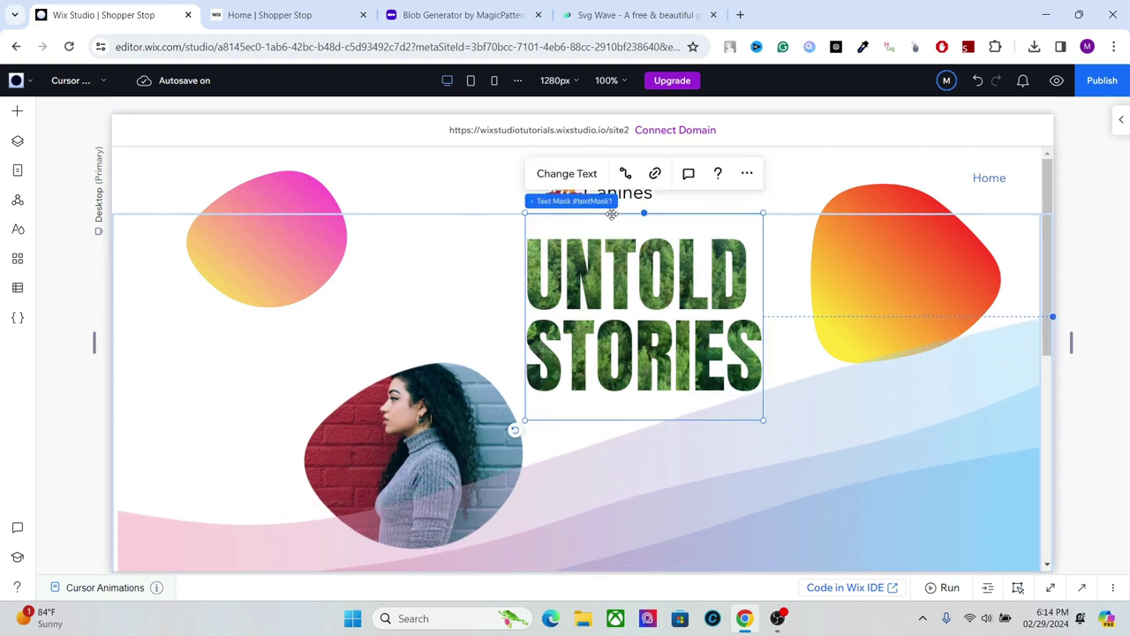
Keep the text mask's wording and shrink it slightly, to a width of about 297 px.
click(567, 173)
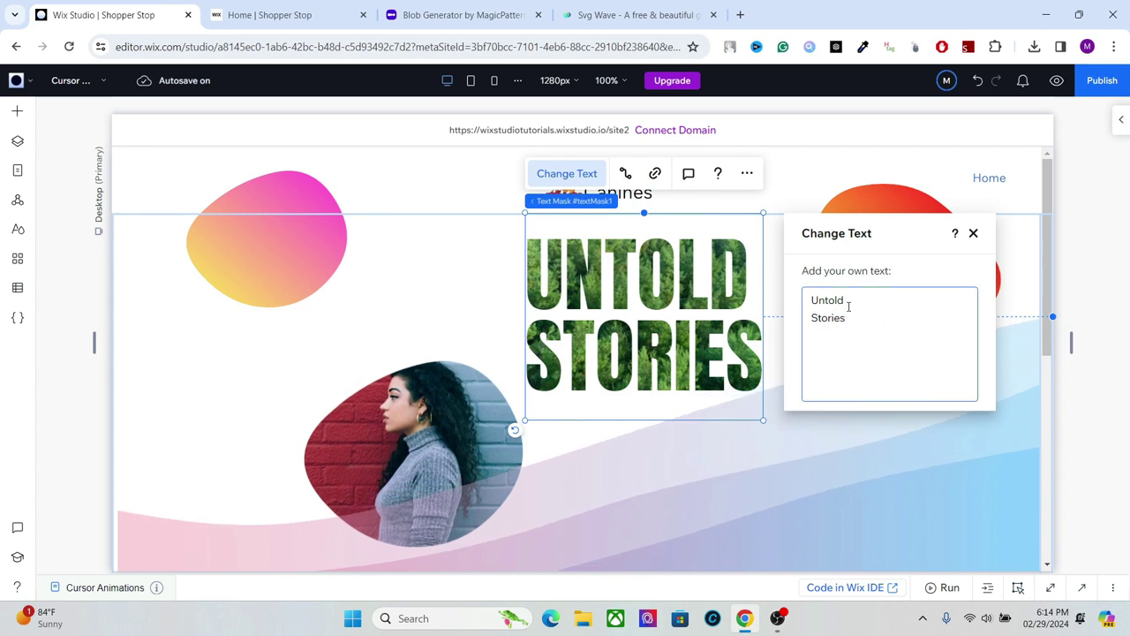
click(973, 233)
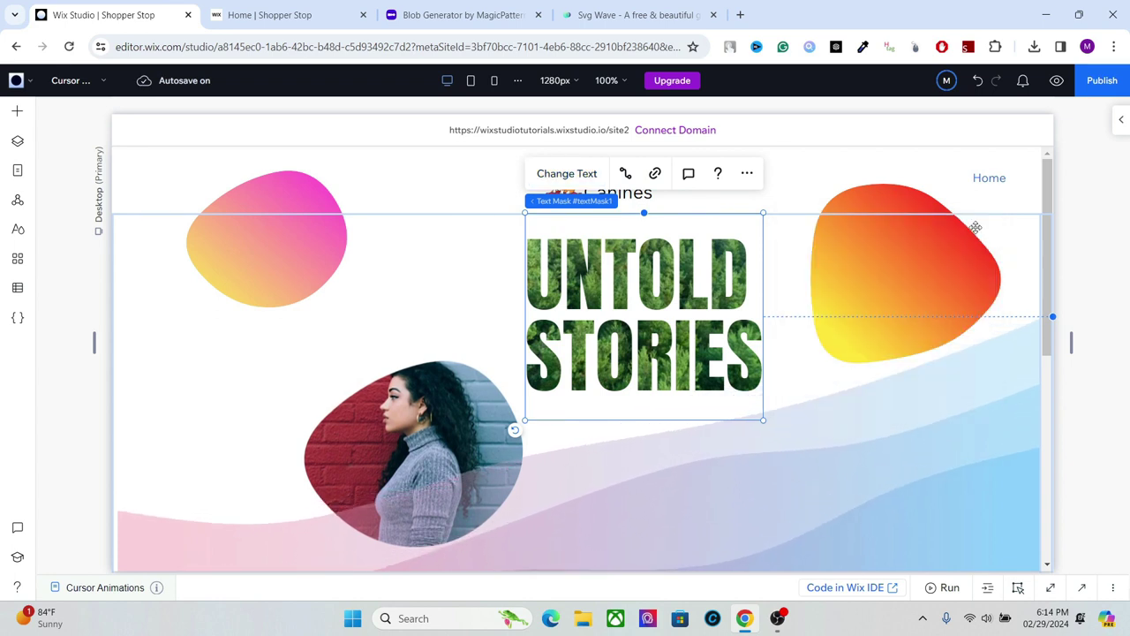
click(1115, 135)
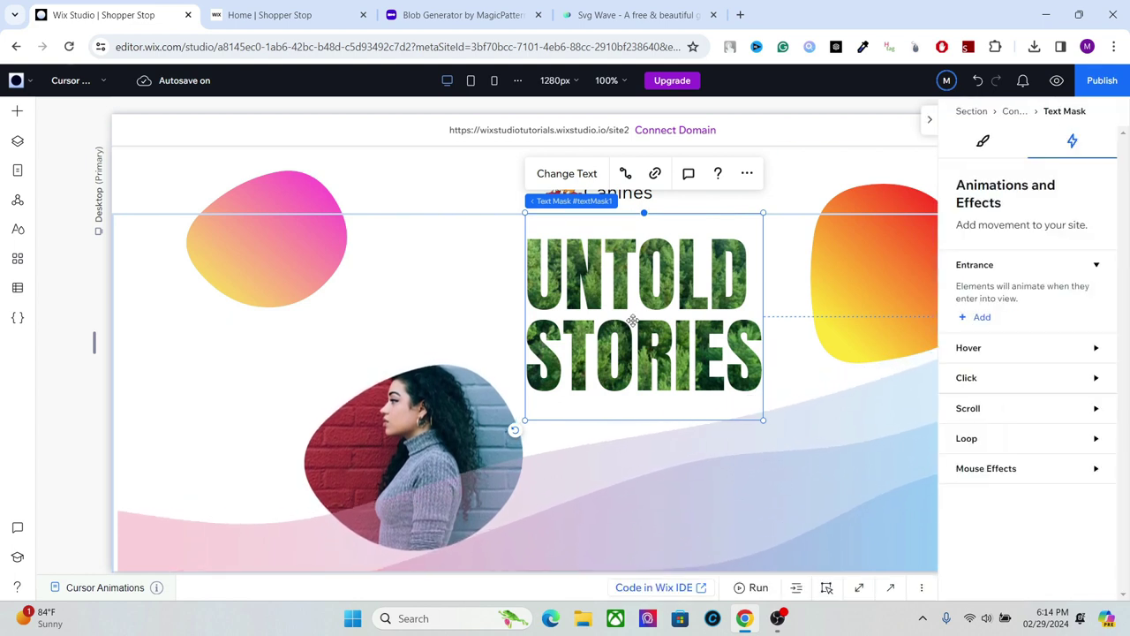
drag(764, 420, 757, 389)
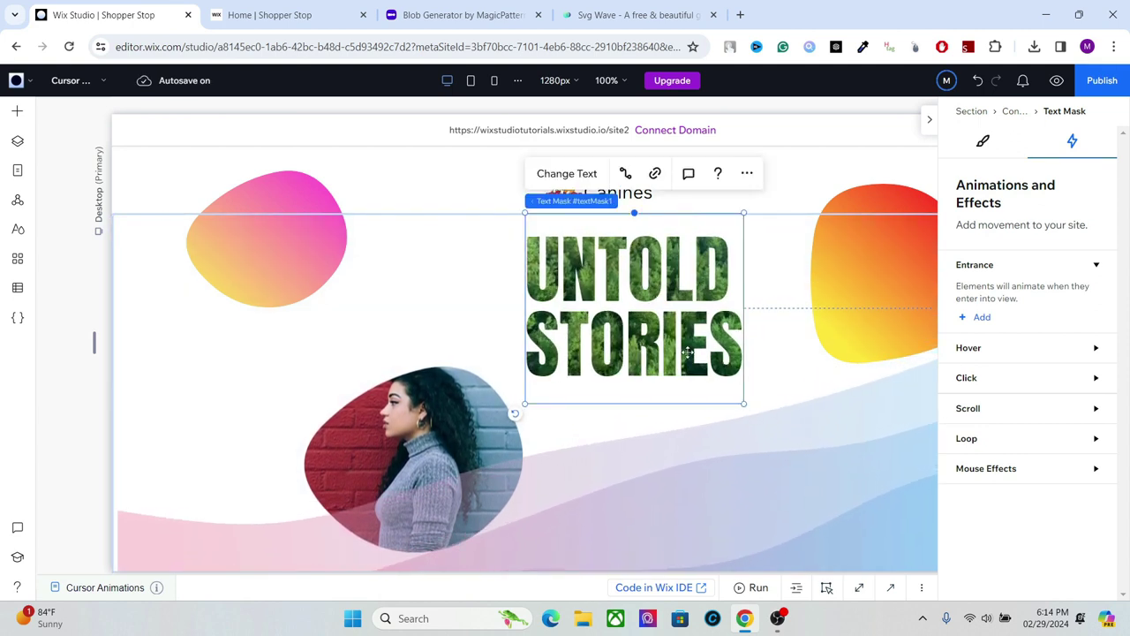
Search the Wix media for "Ocean" and fill the text mask with the Ocean Sunset View video.
click(983, 144)
click(966, 484)
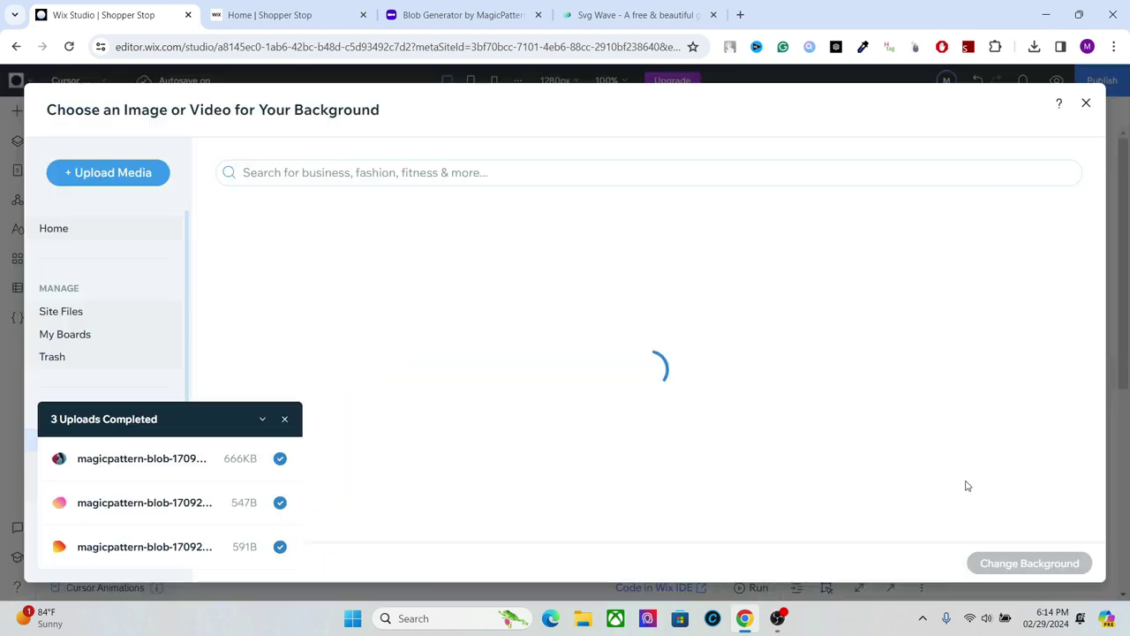
click(284, 419)
click(356, 172)
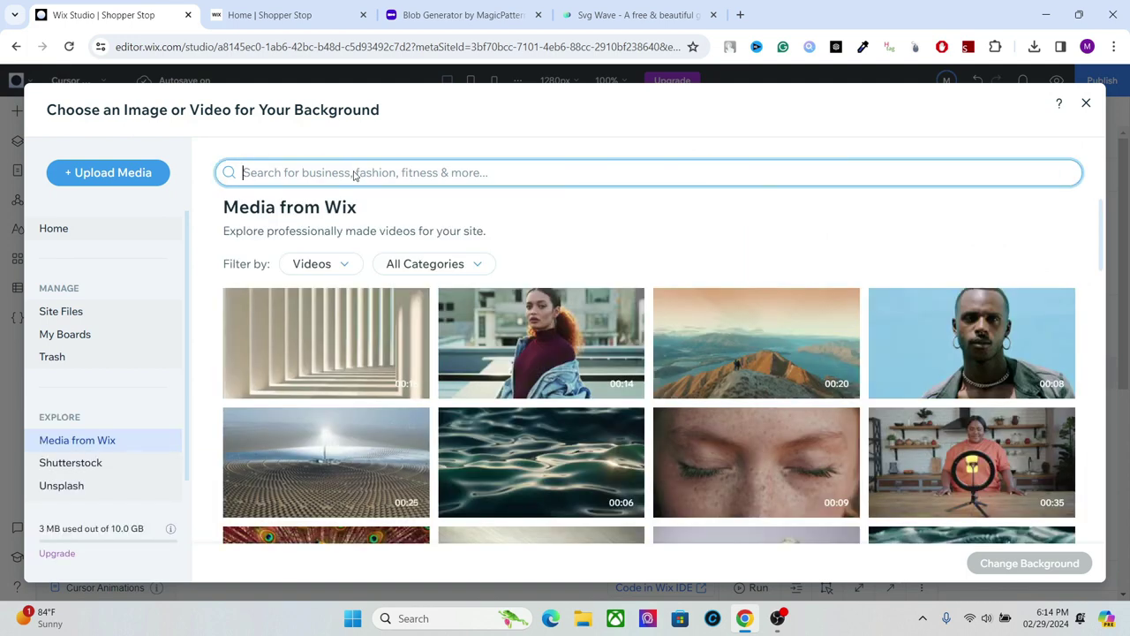
key(Return)
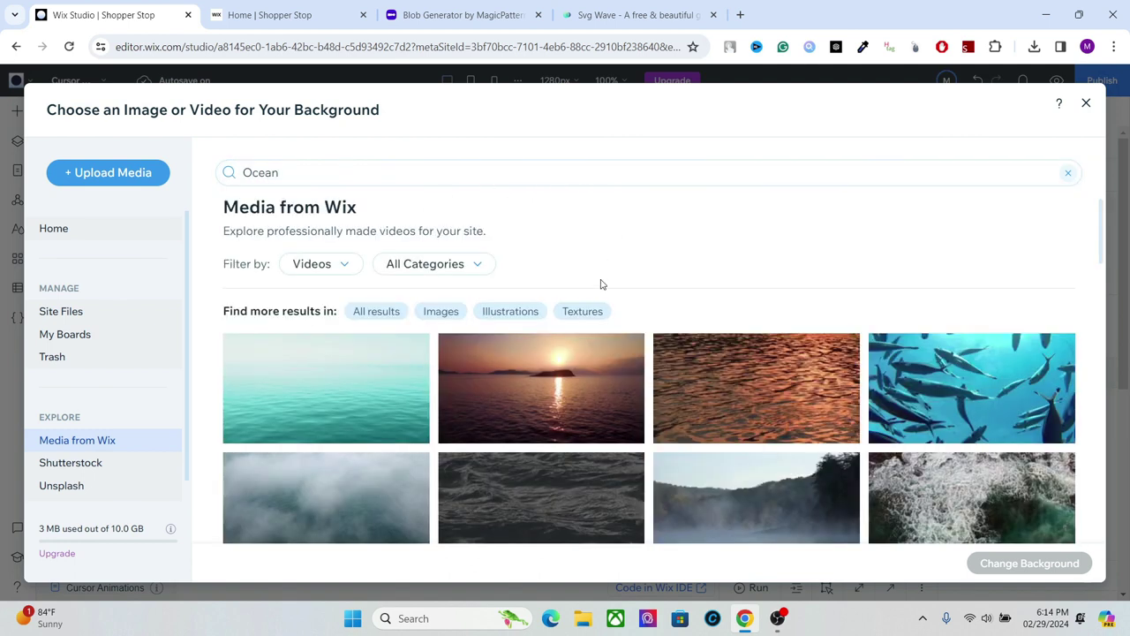
click(541, 389)
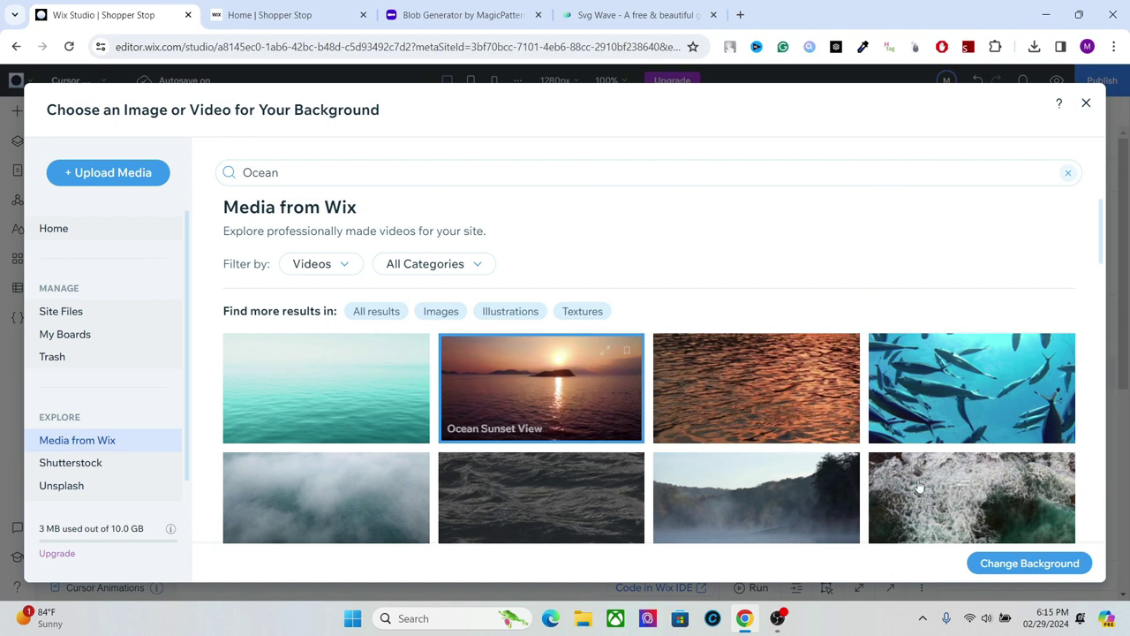
click(1006, 562)
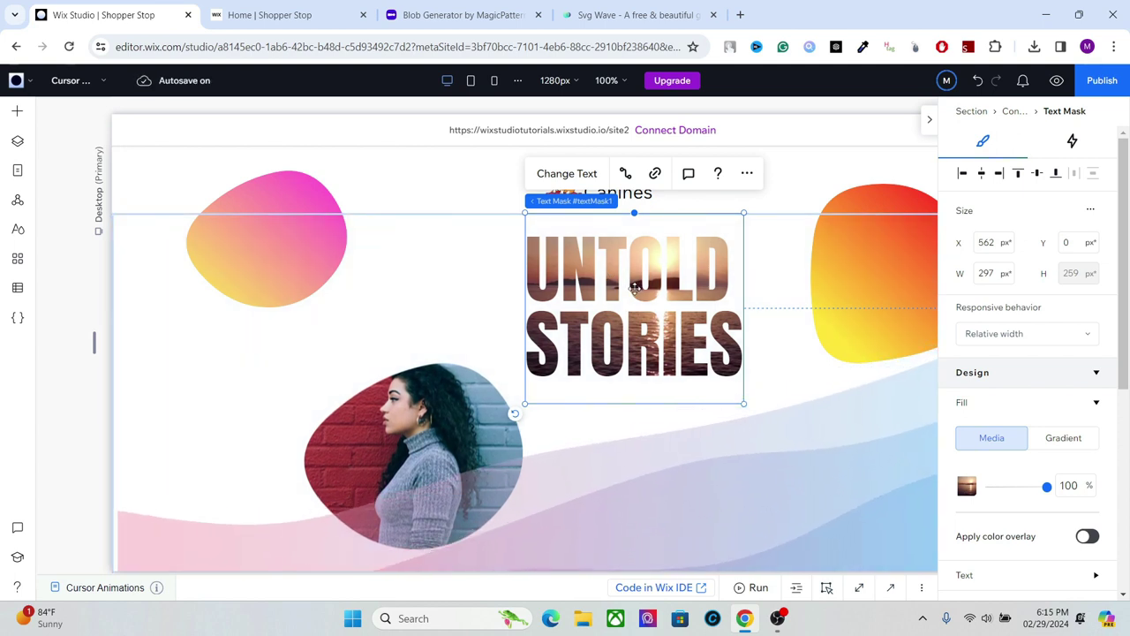
Add the Blob mouse effect to the text mask and open its animation adjustments.
click(1071, 141)
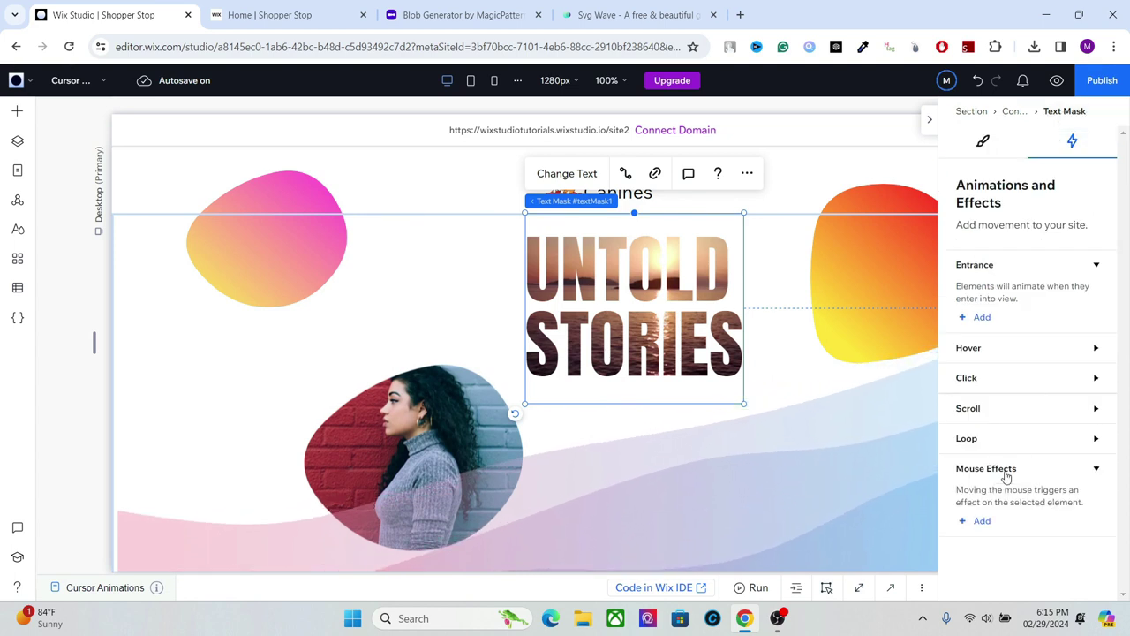
click(978, 523)
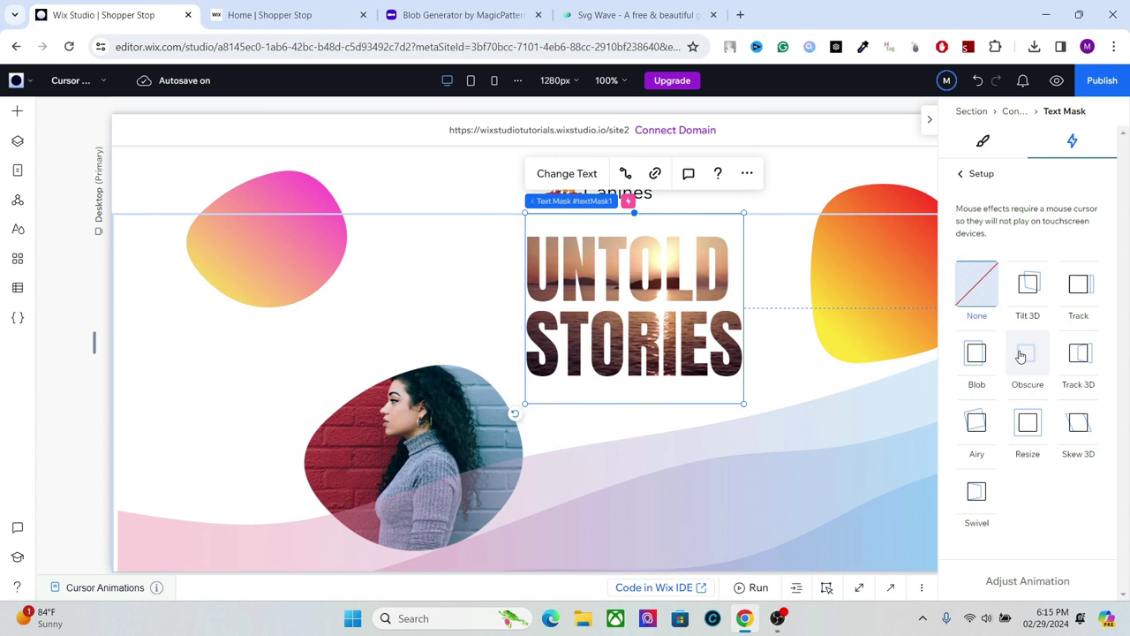
click(974, 356)
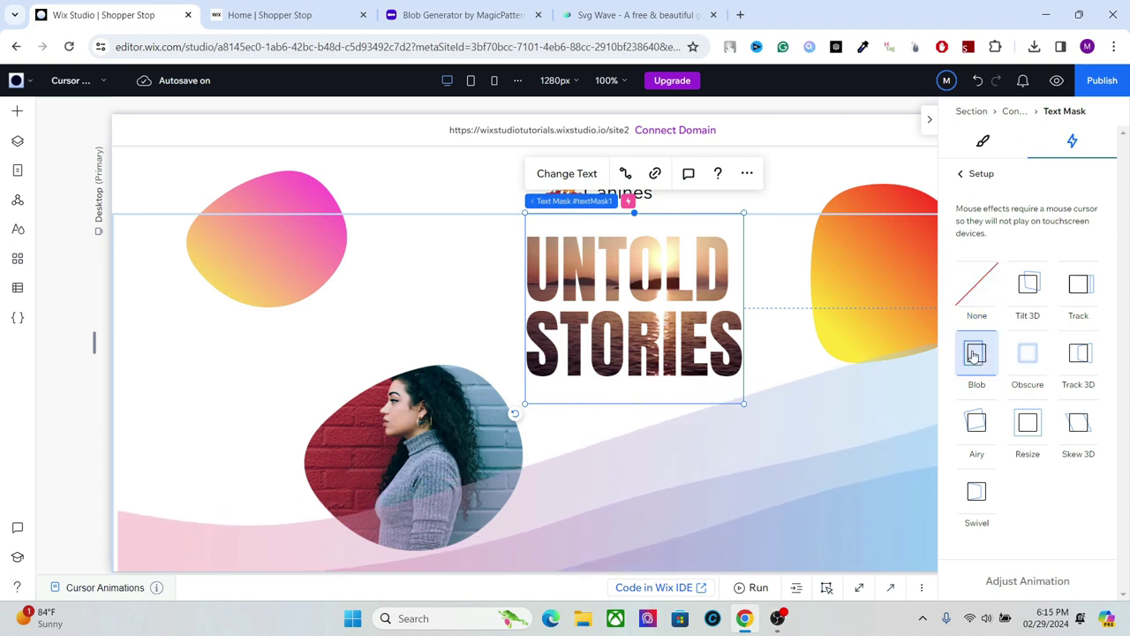
click(997, 579)
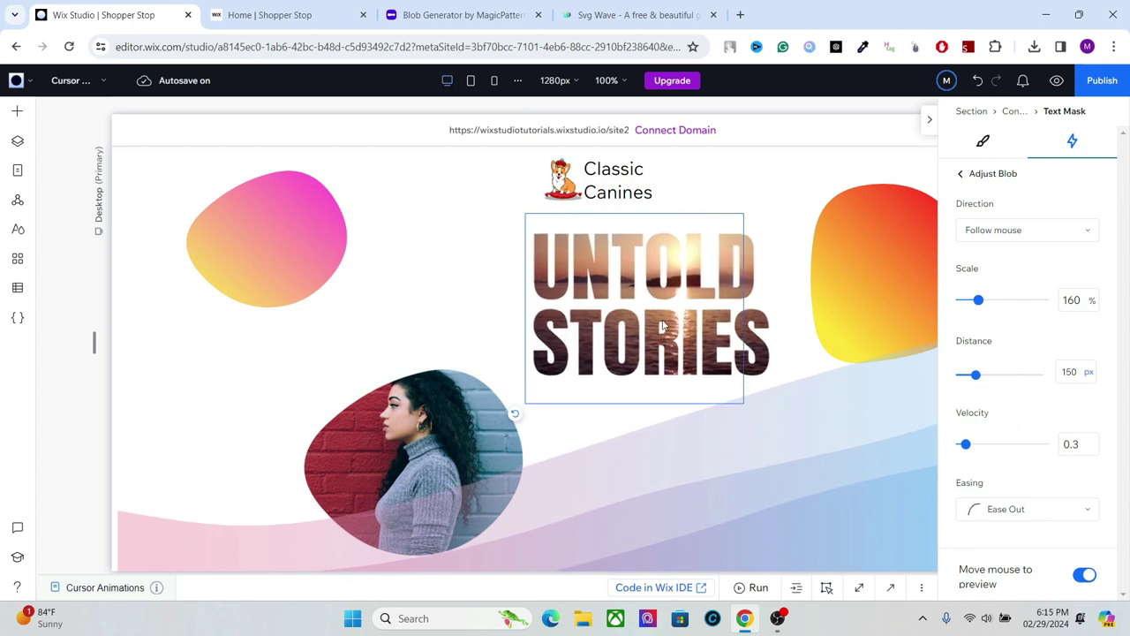